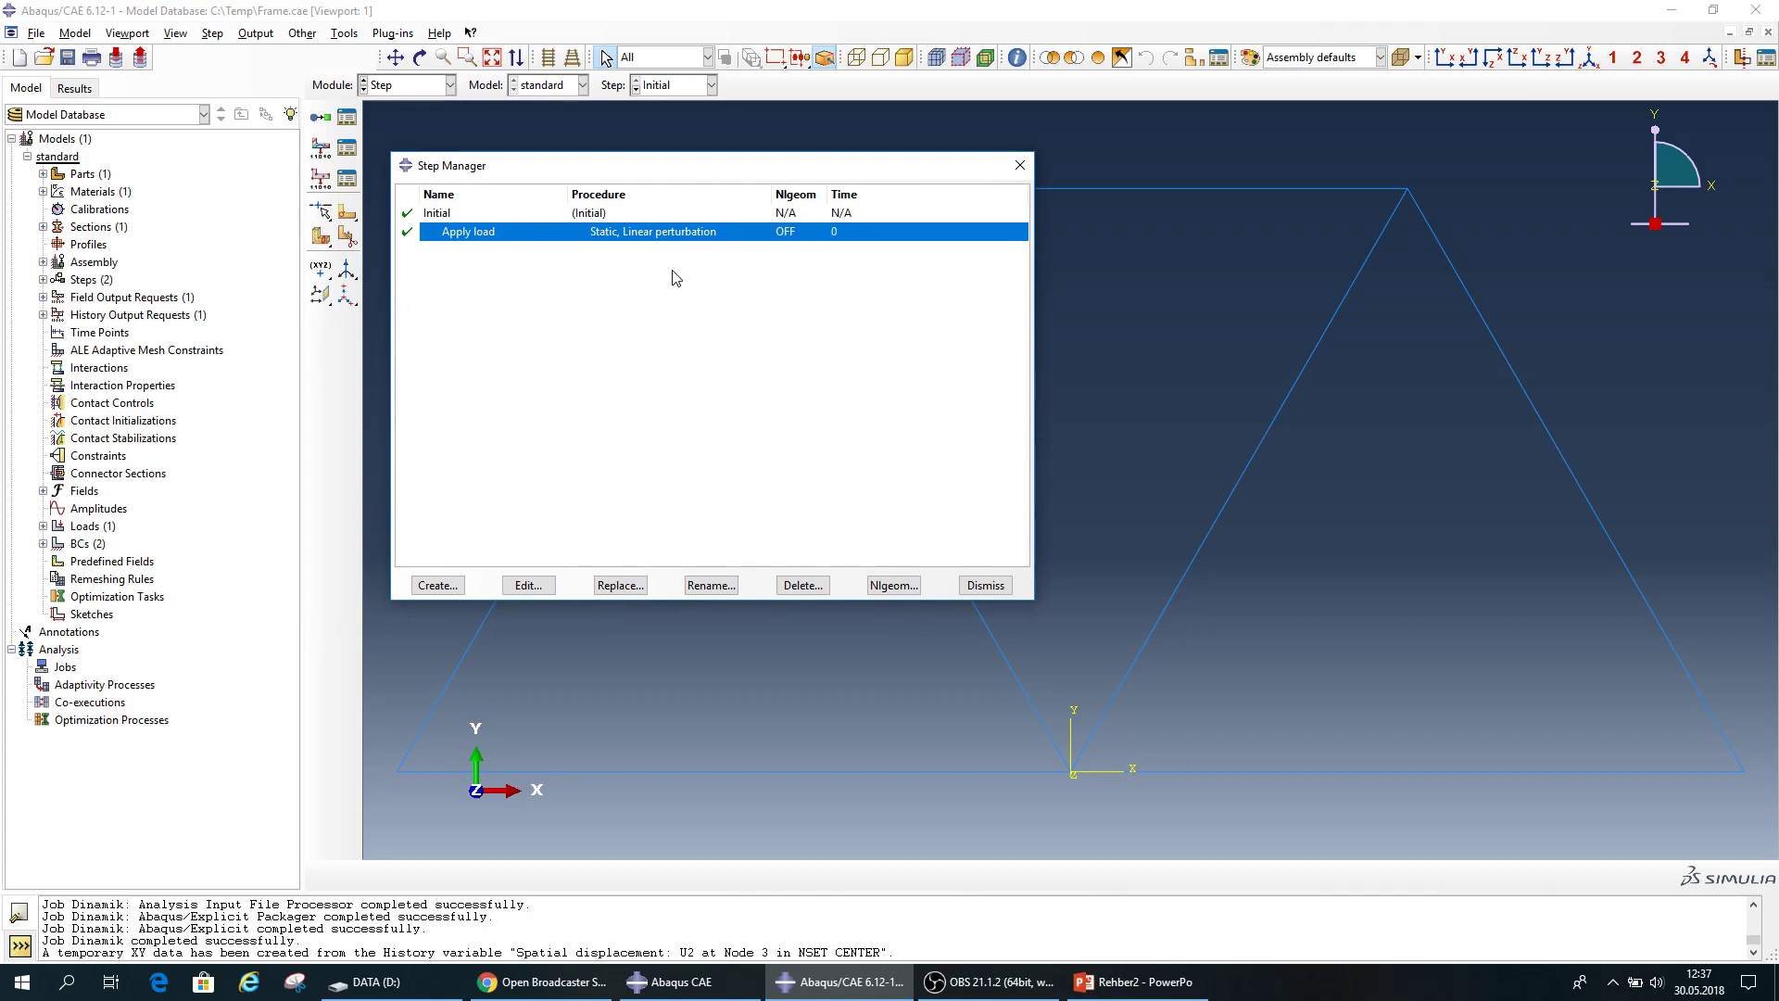
# Close the Step Manager and switch to the Part module.
pyautogui.click(1020, 165)
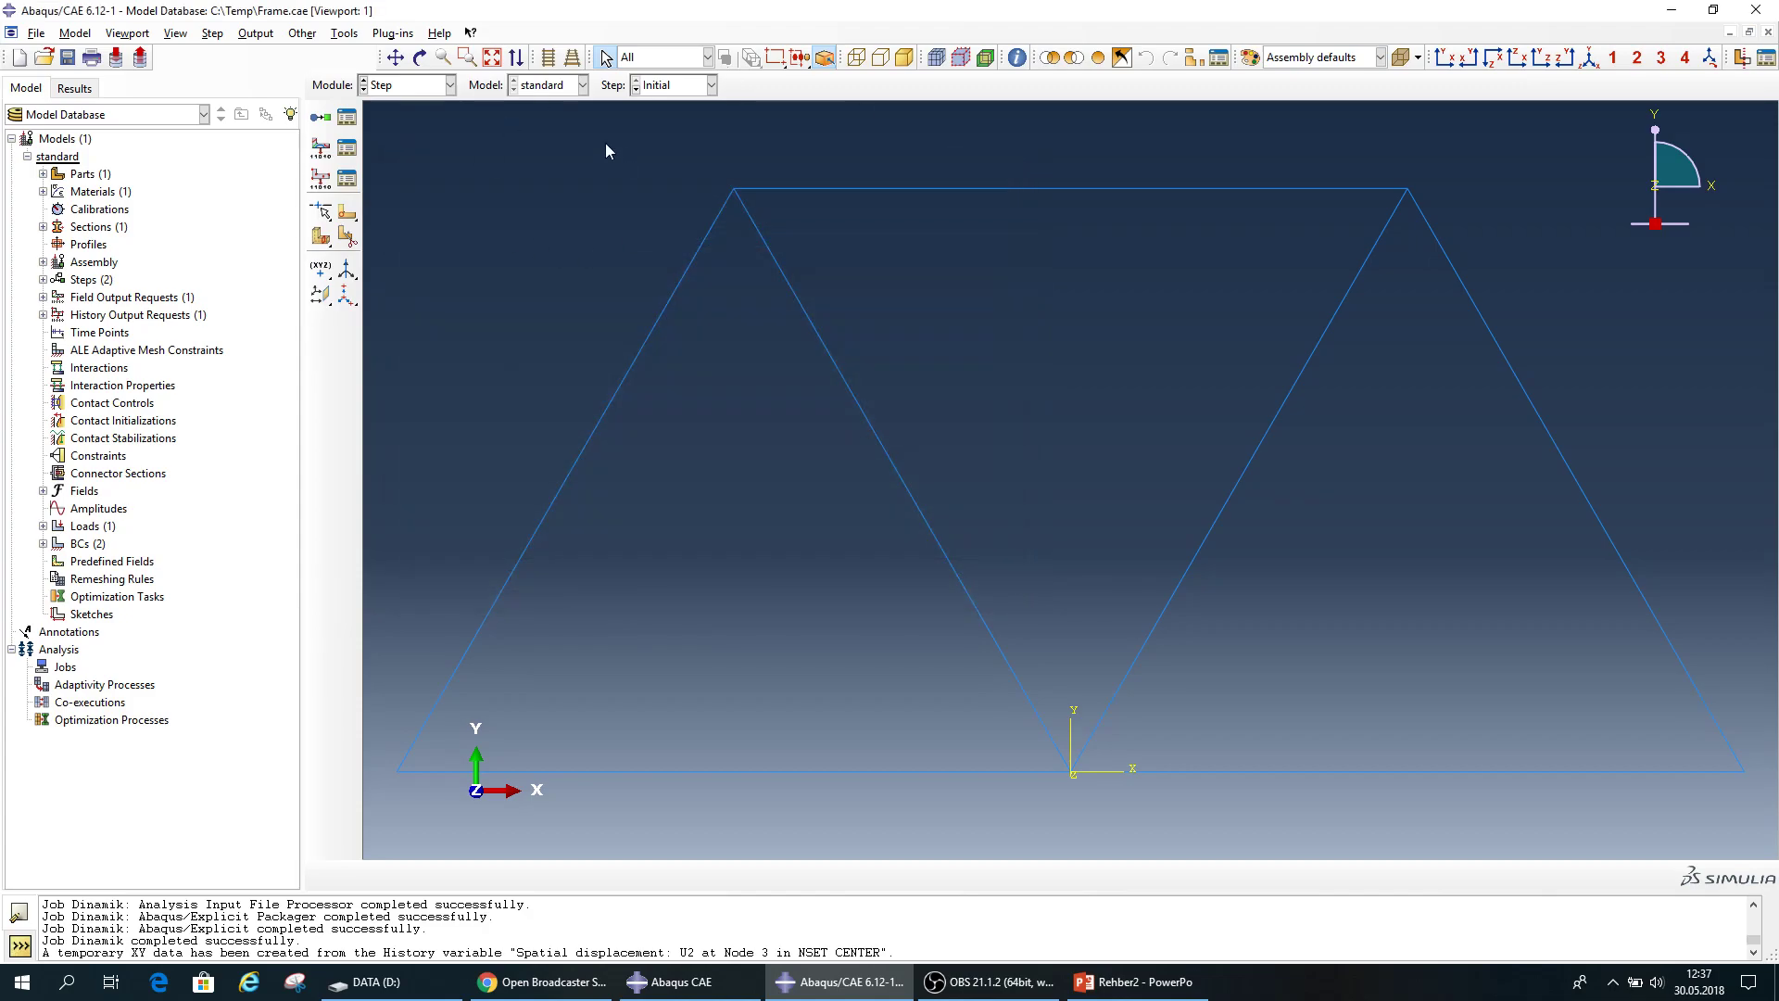
pyautogui.click(433, 88)
pyautogui.click(434, 103)
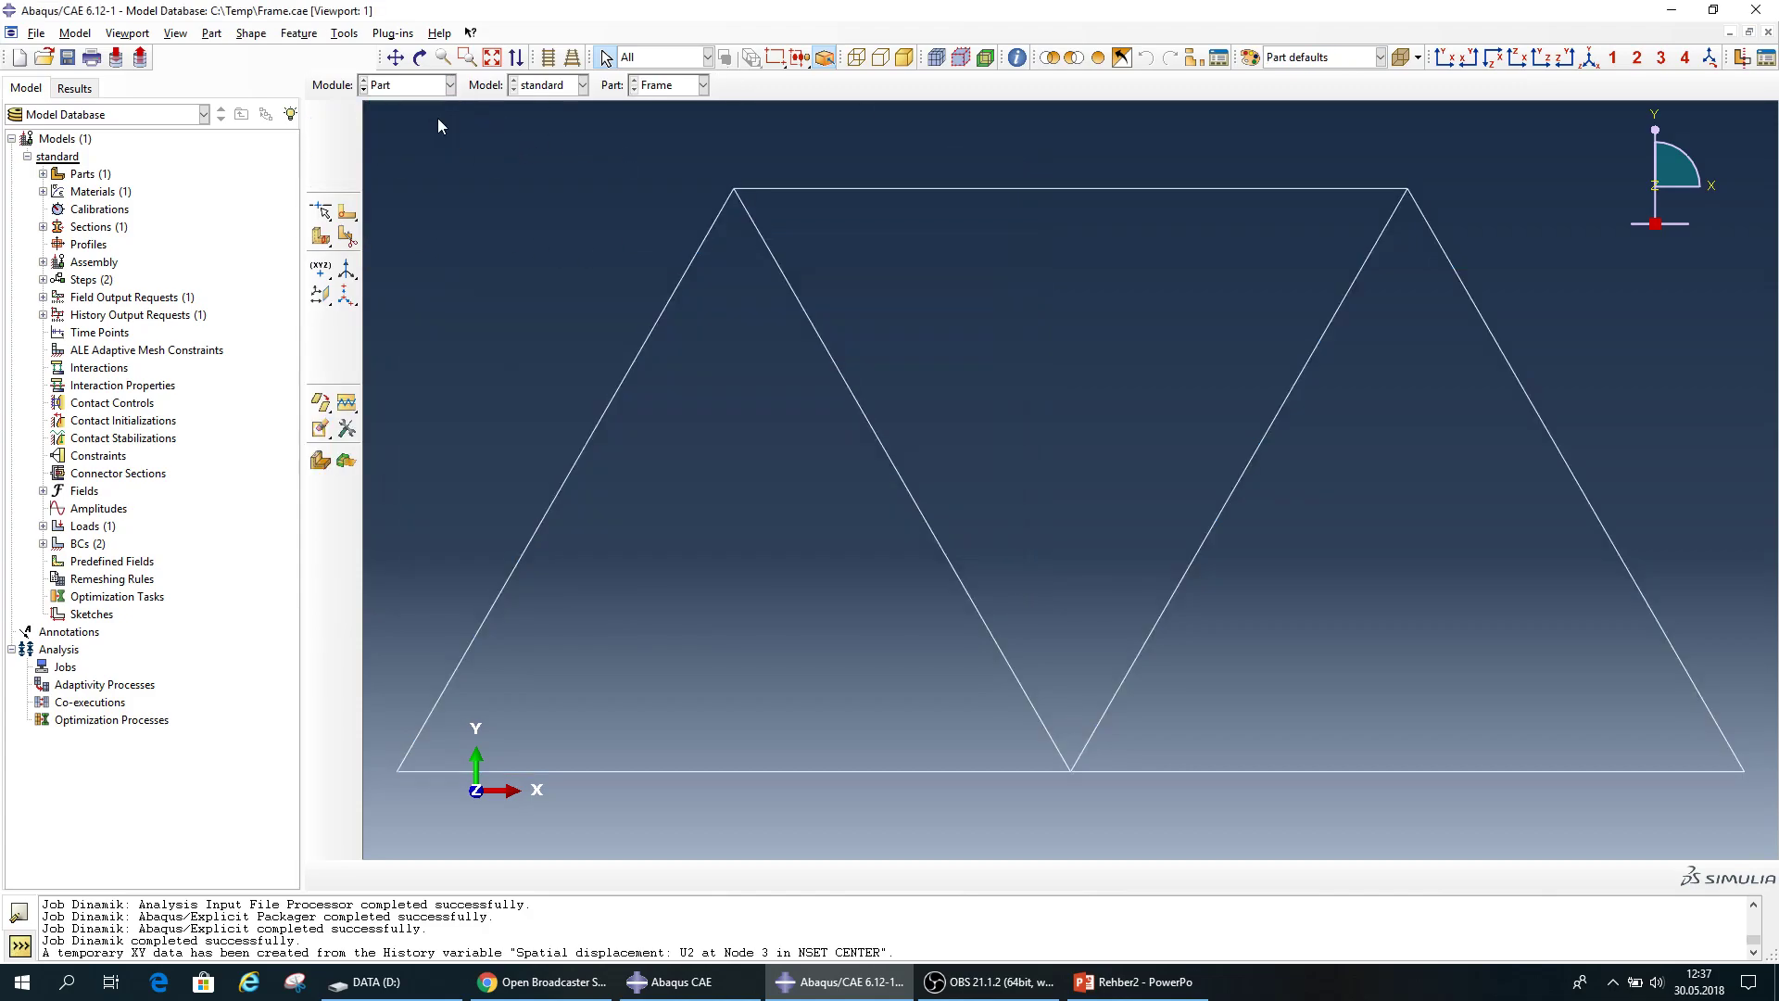
# Copy the standard model to a new model named "Dinamik Model".
pyautogui.click(27, 157)
pyautogui.rightClick(63, 159)
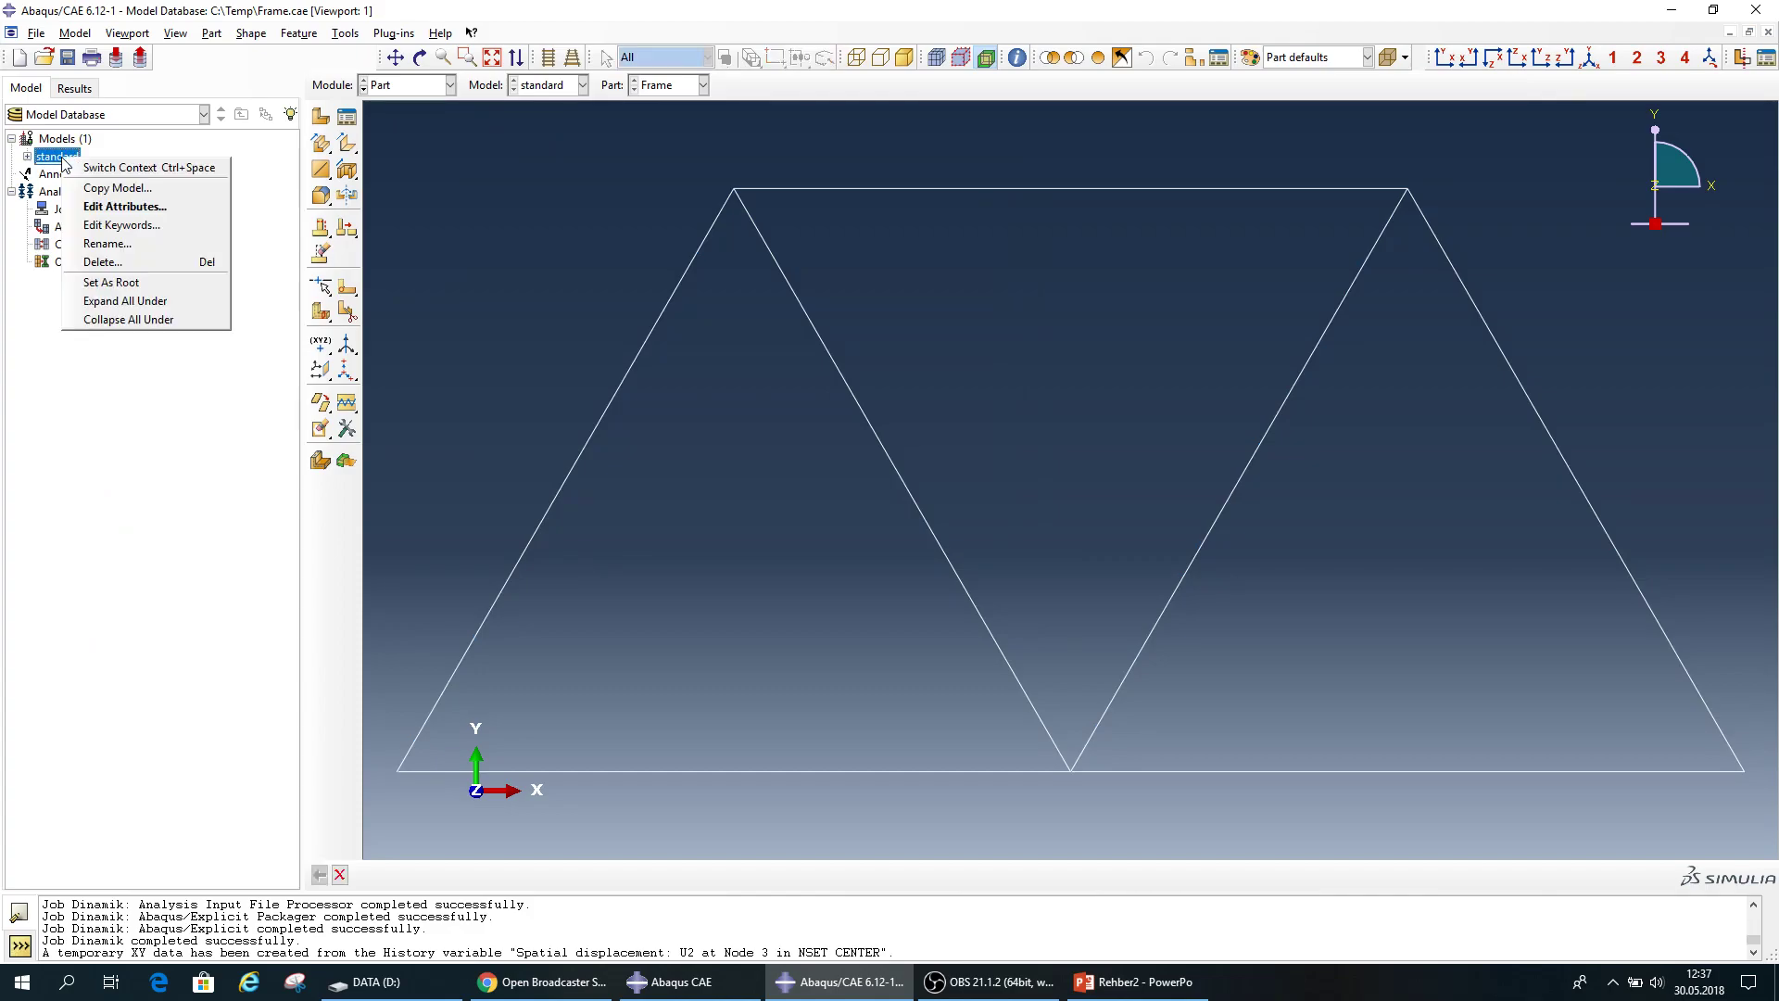
pyautogui.click(117, 187)
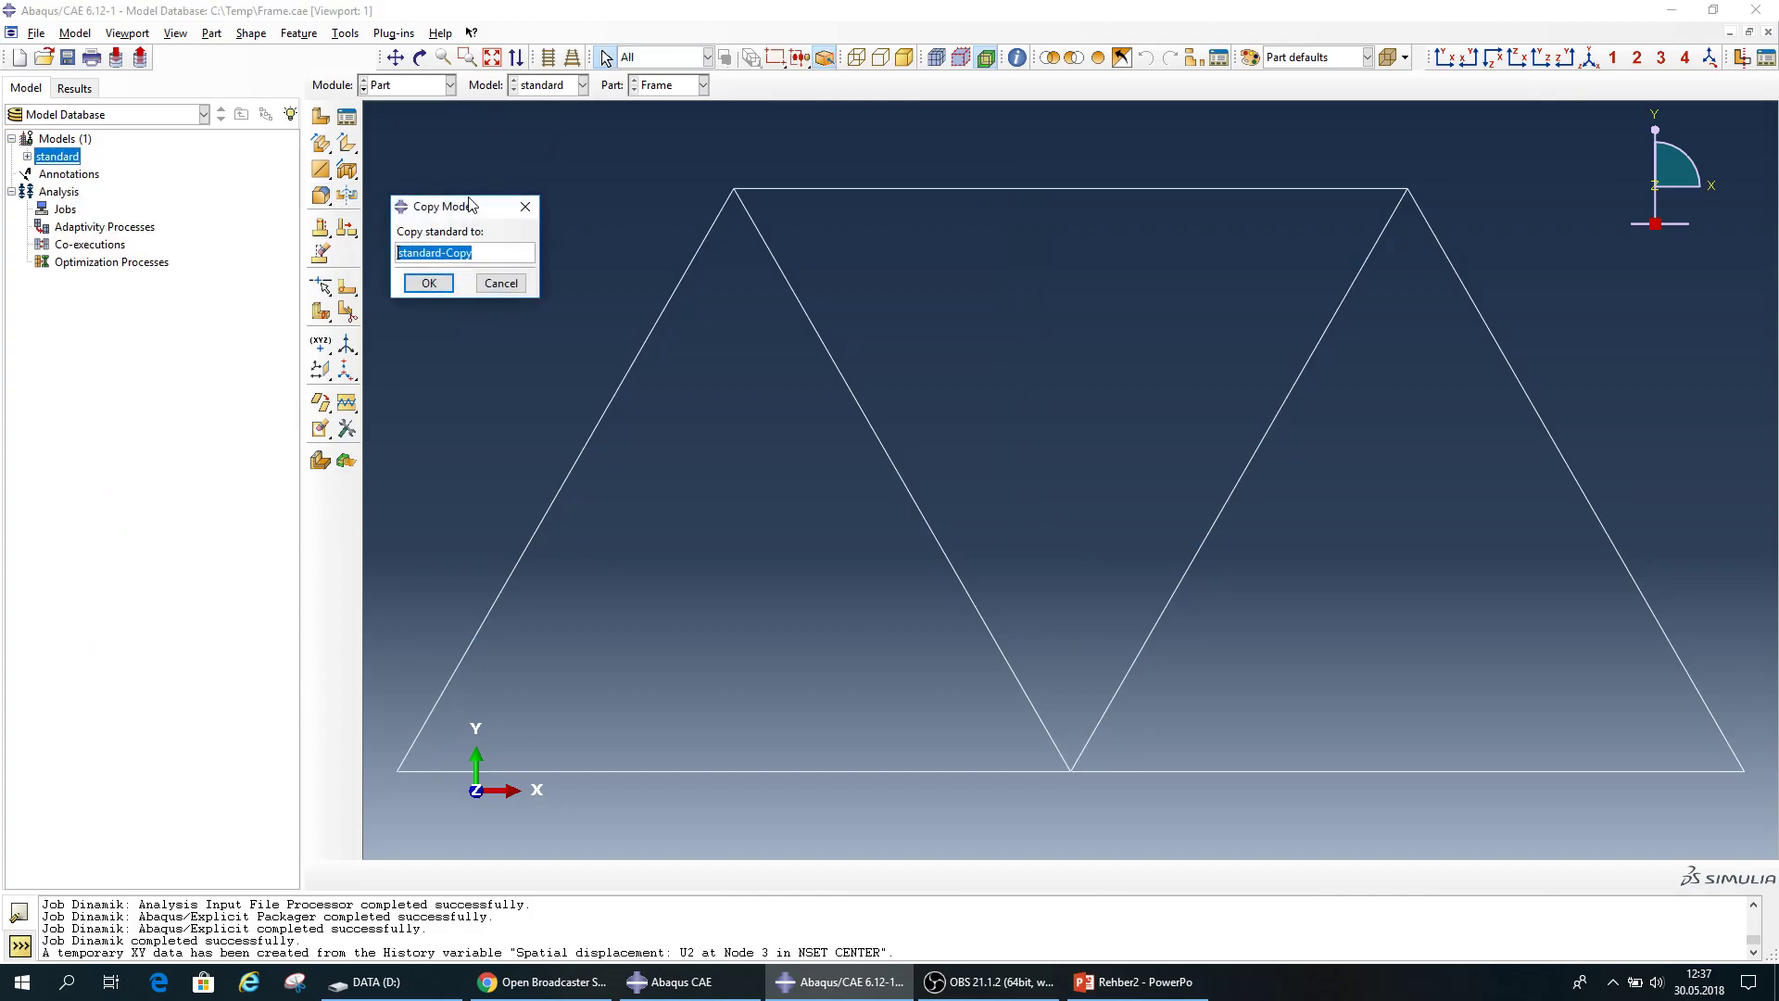
pyautogui.press('BackSpace')
pyautogui.write('Dinamik Mode')
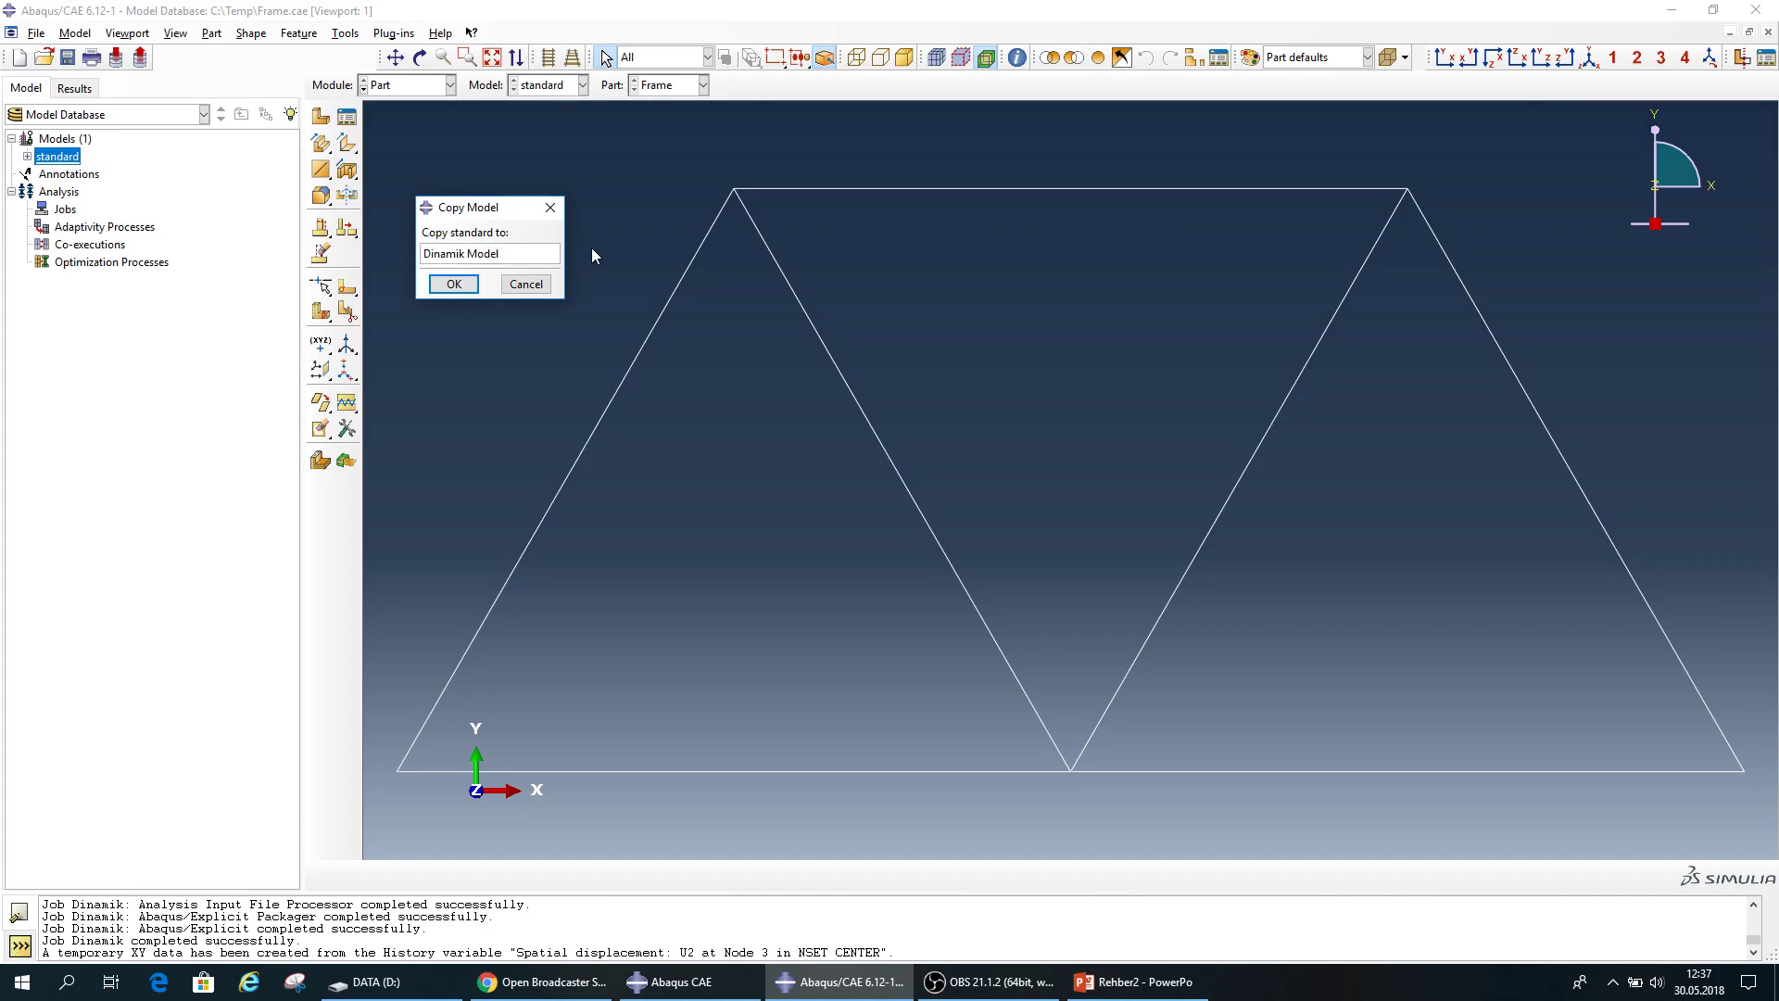
pyautogui.write('l')
pyautogui.press('Return')
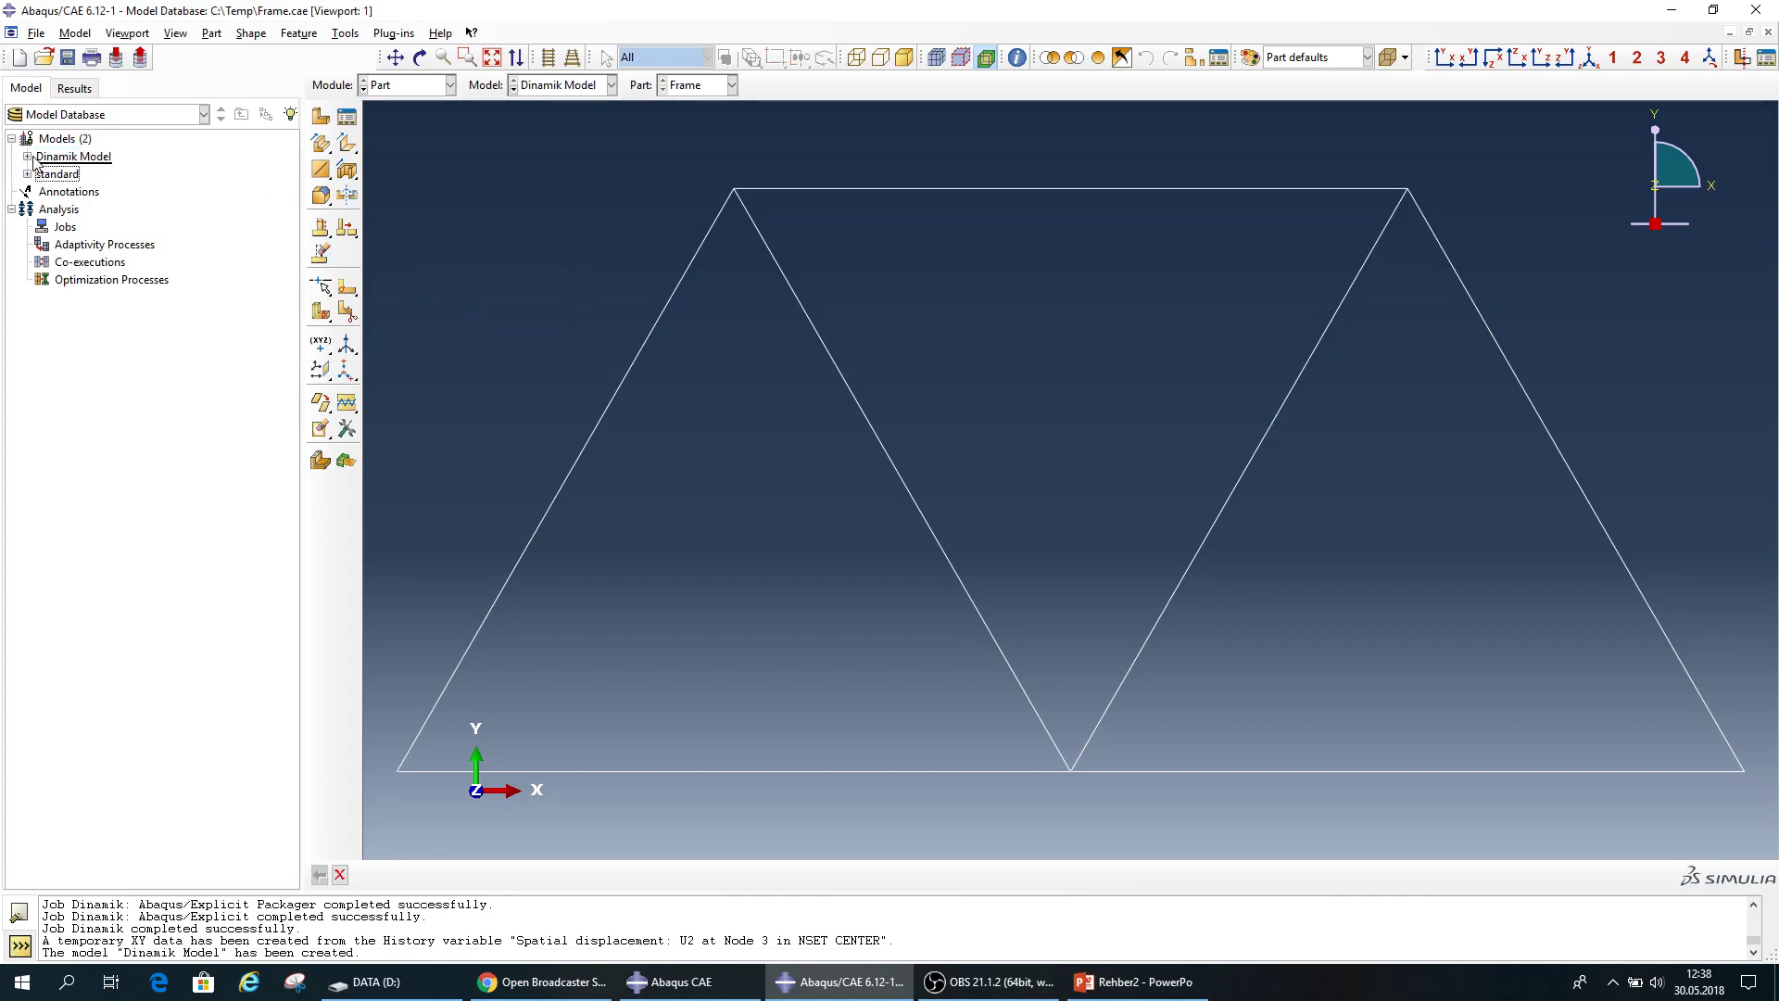
# Expand Dinamik Model, switch to the Step module and open the Step Manager.
pyautogui.click(28, 156)
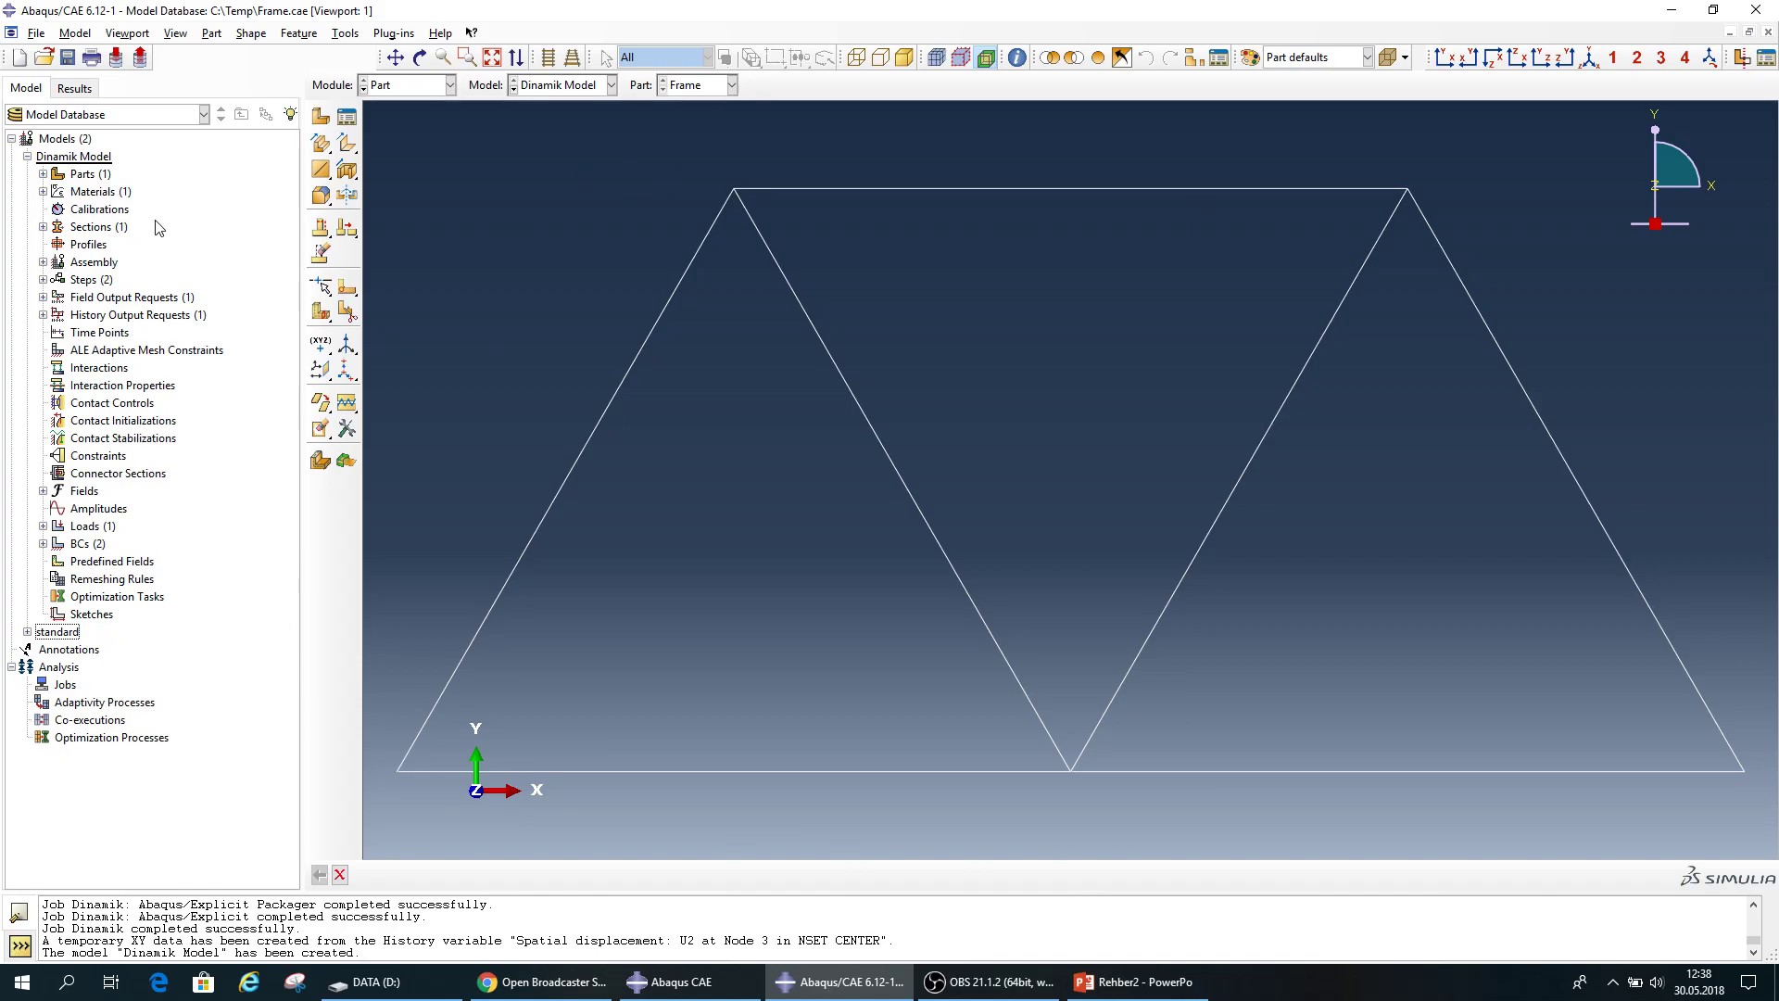
pyautogui.click(449, 84)
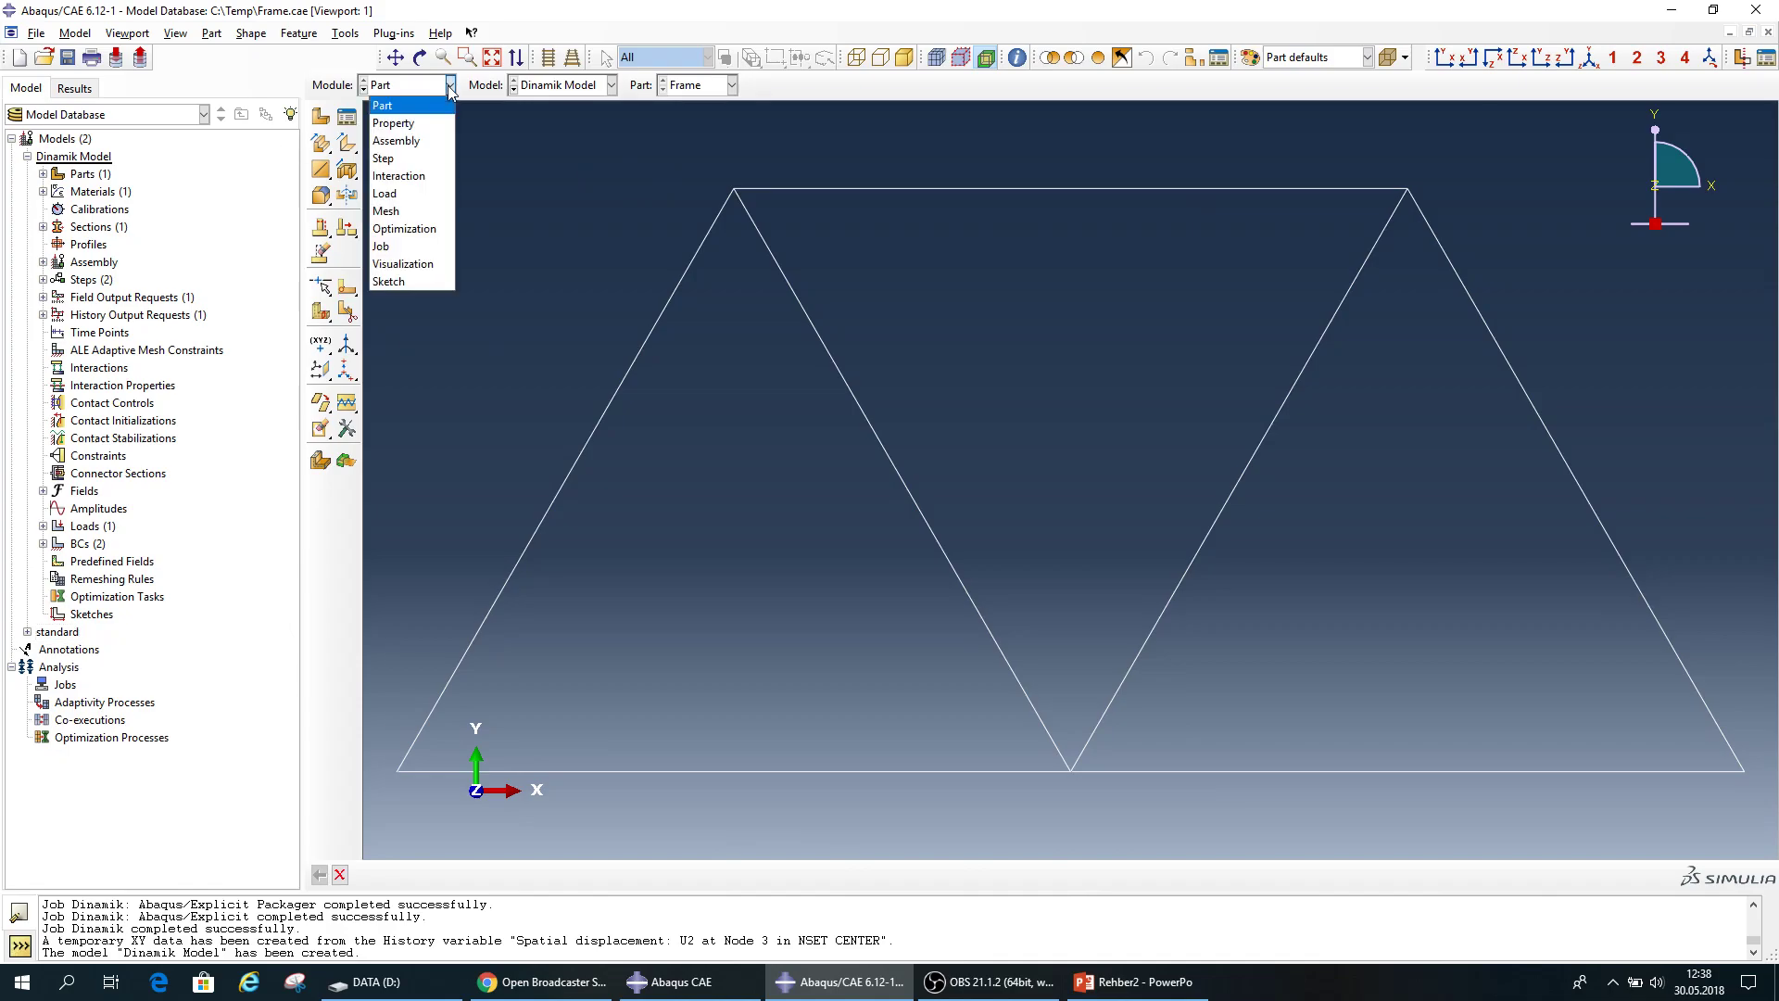
pyautogui.click(428, 158)
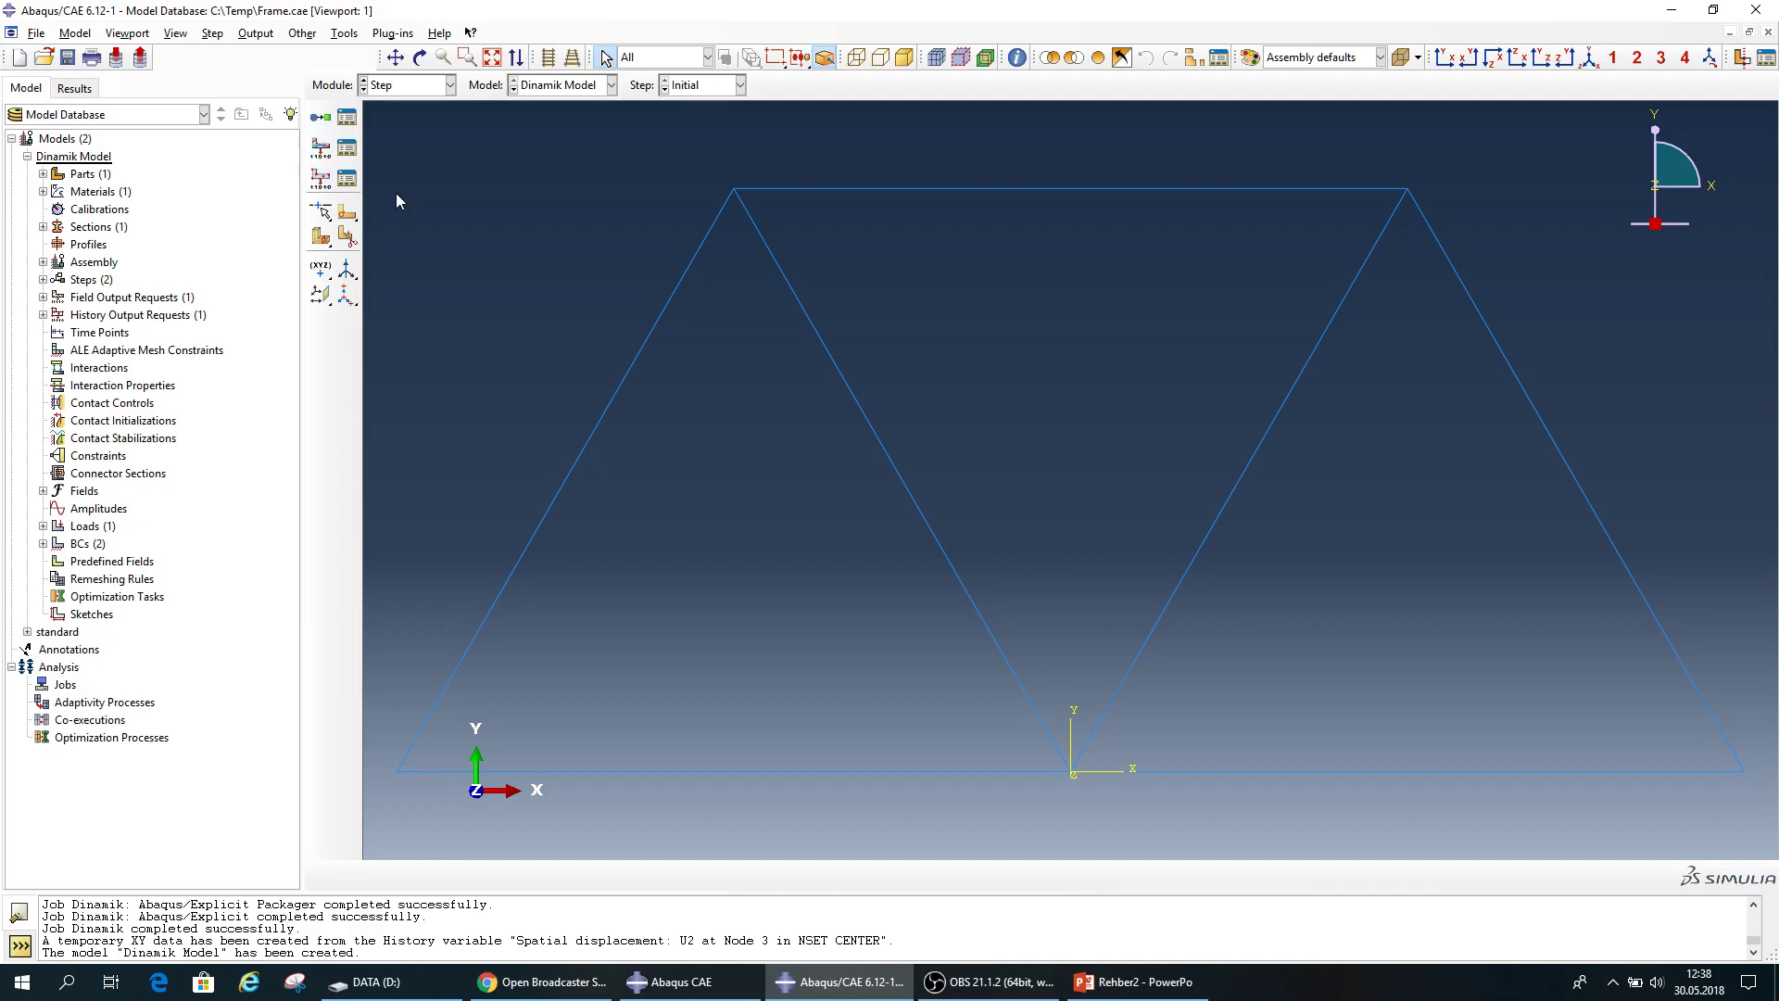
pyautogui.click(346, 117)
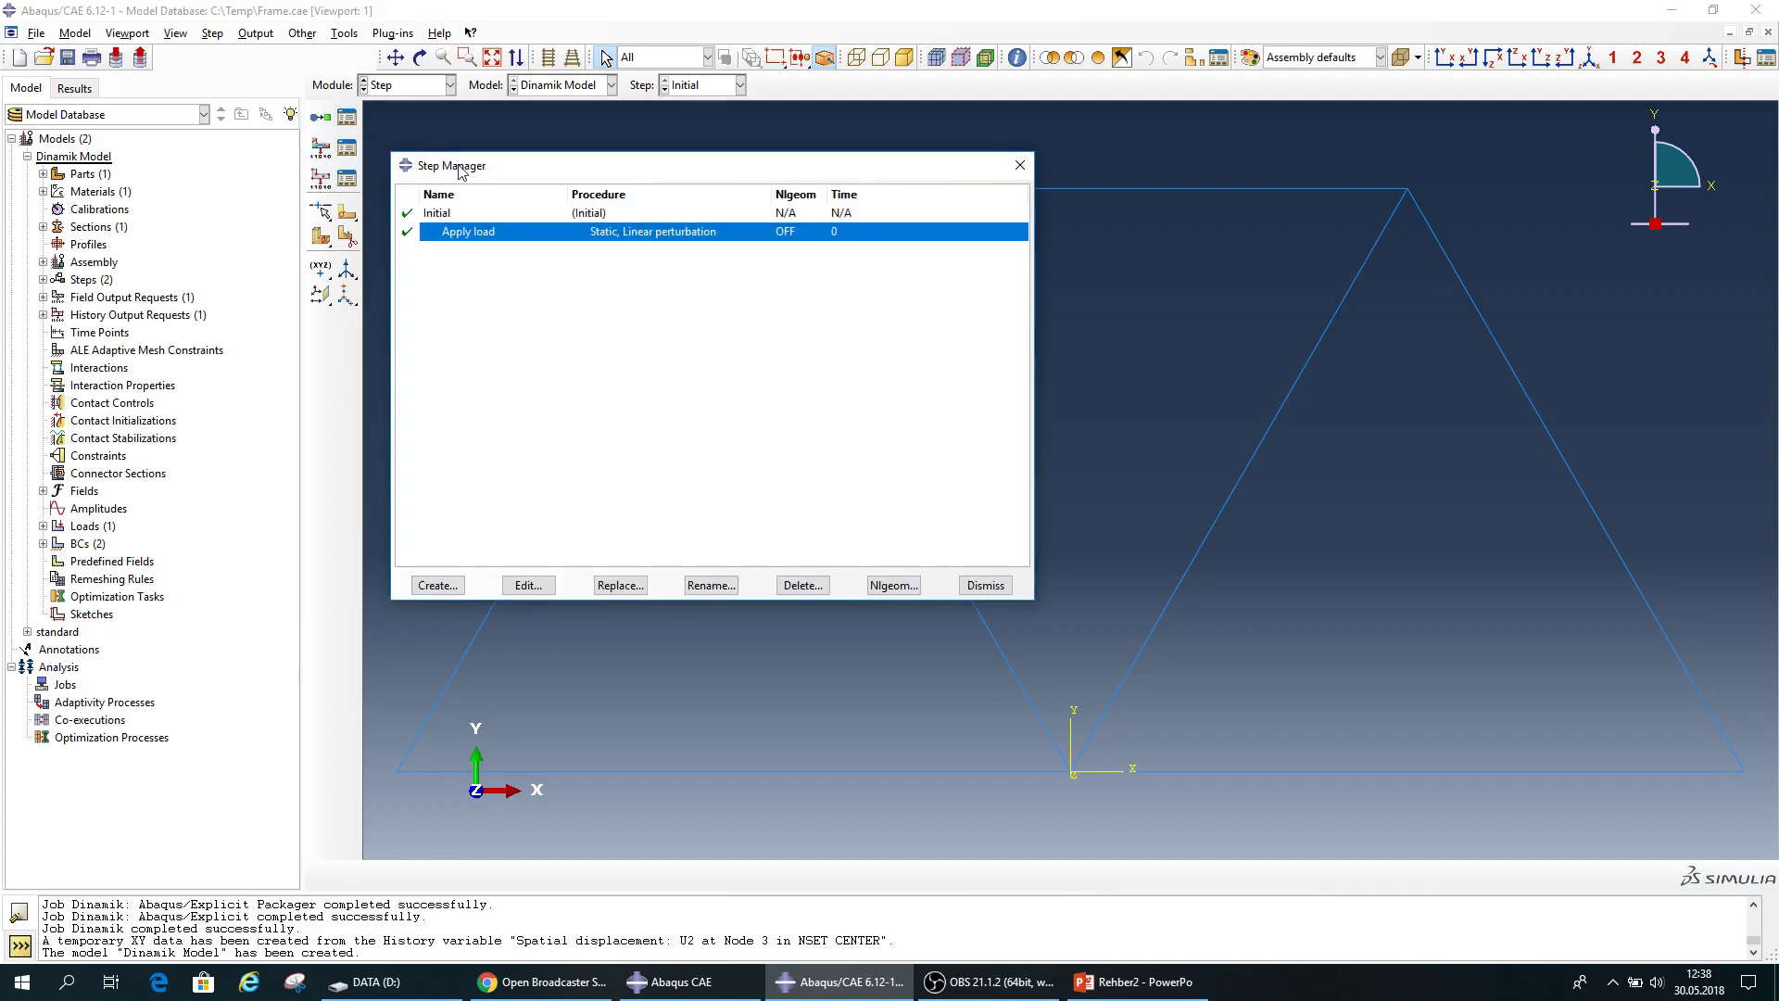
pyautogui.moveTo(461, 171); pyautogui.dragTo(524, 167)
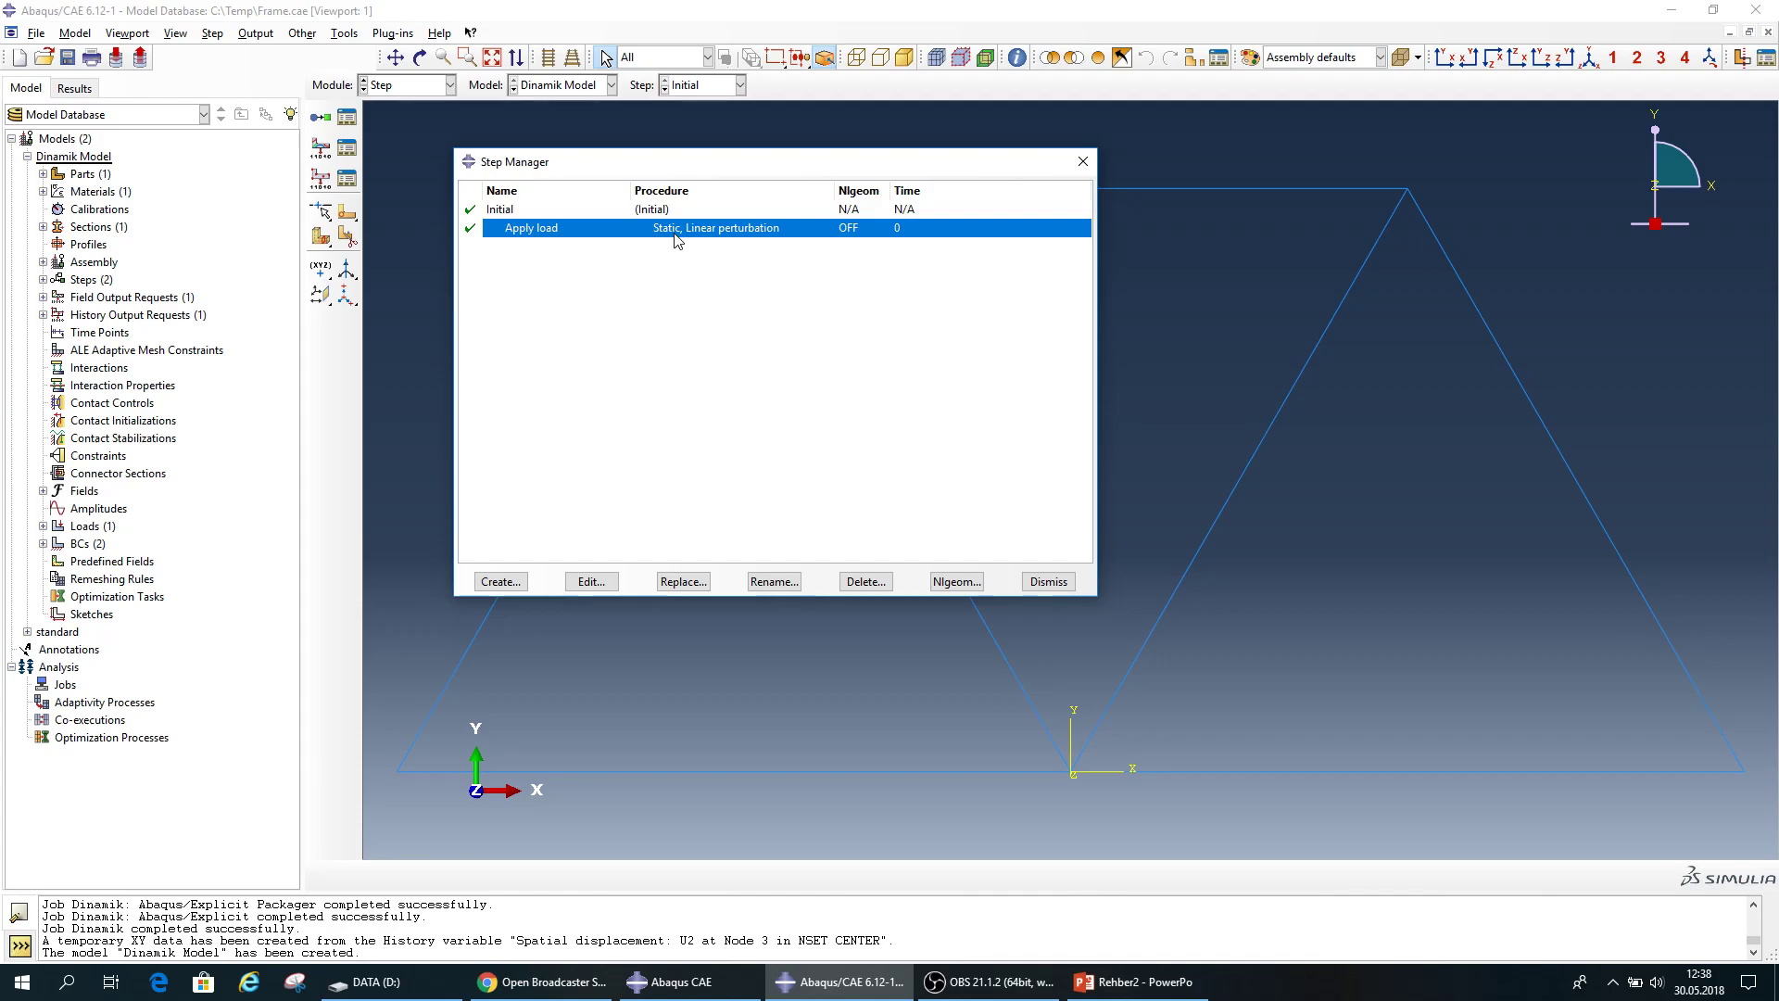
# Replace the Apply load step's procedure with the General type Dynamic, Explicit.
pyautogui.click(670, 581)
pyautogui.moveTo(340, 255); pyautogui.dragTo(310, 201)
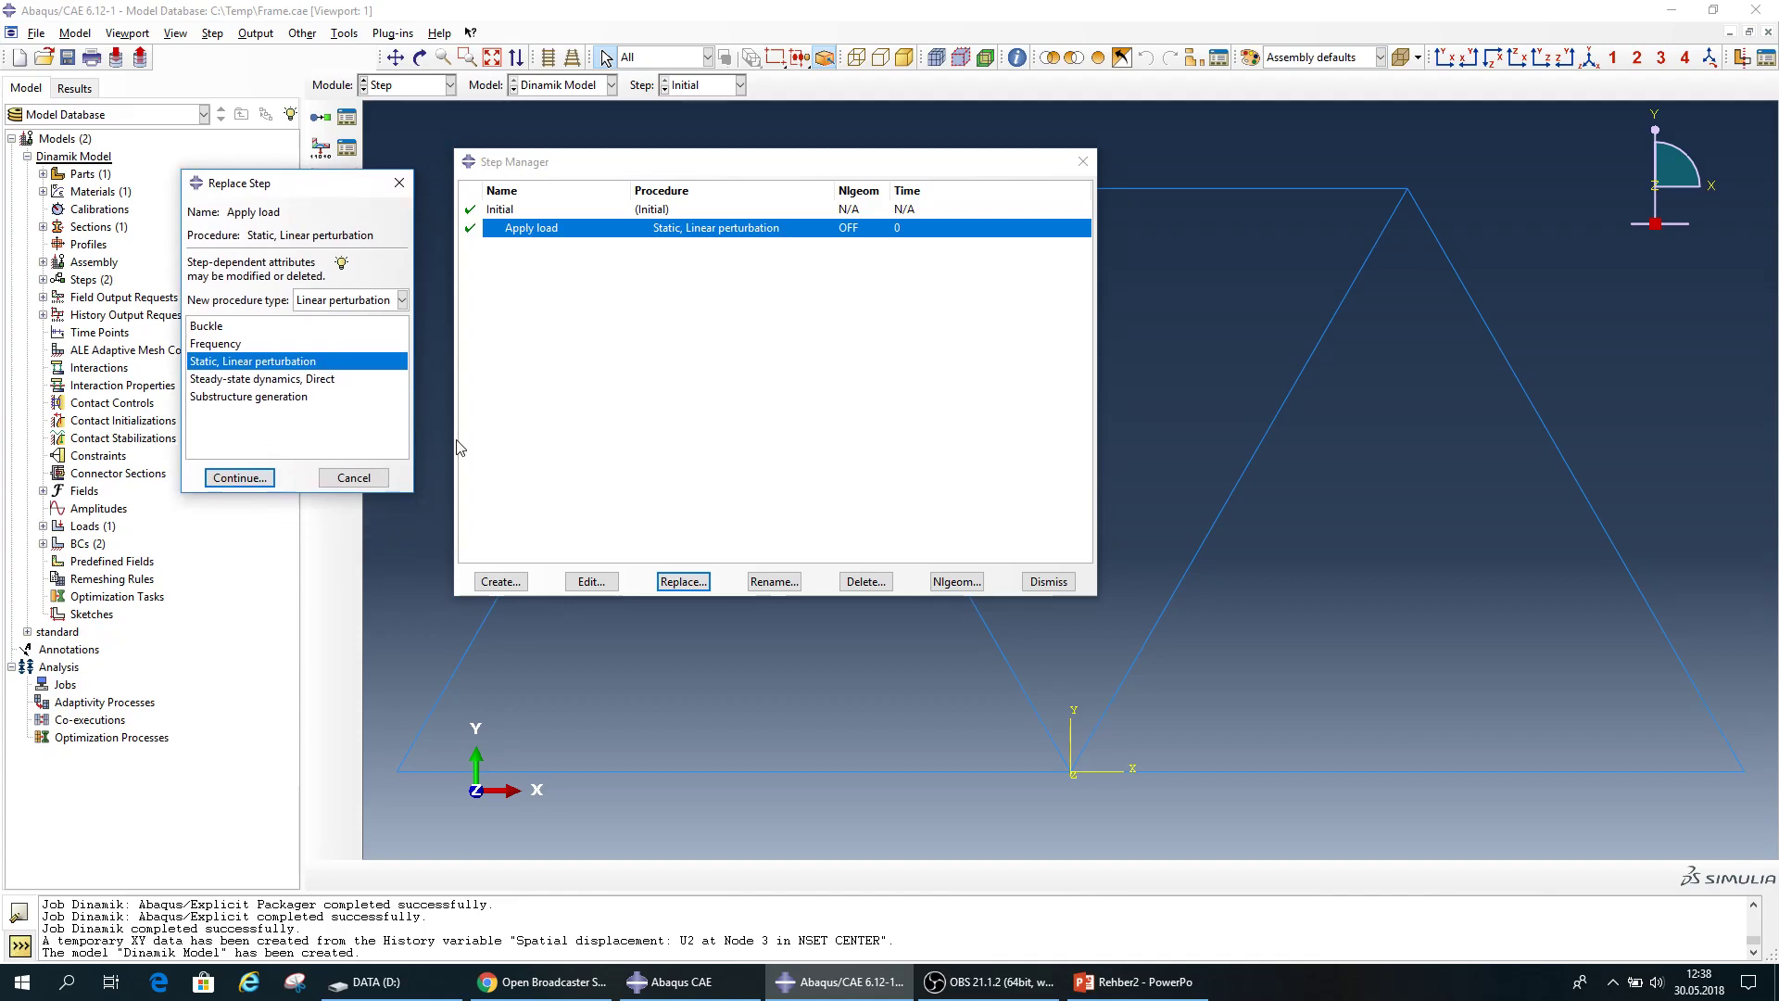
pyautogui.click(402, 300)
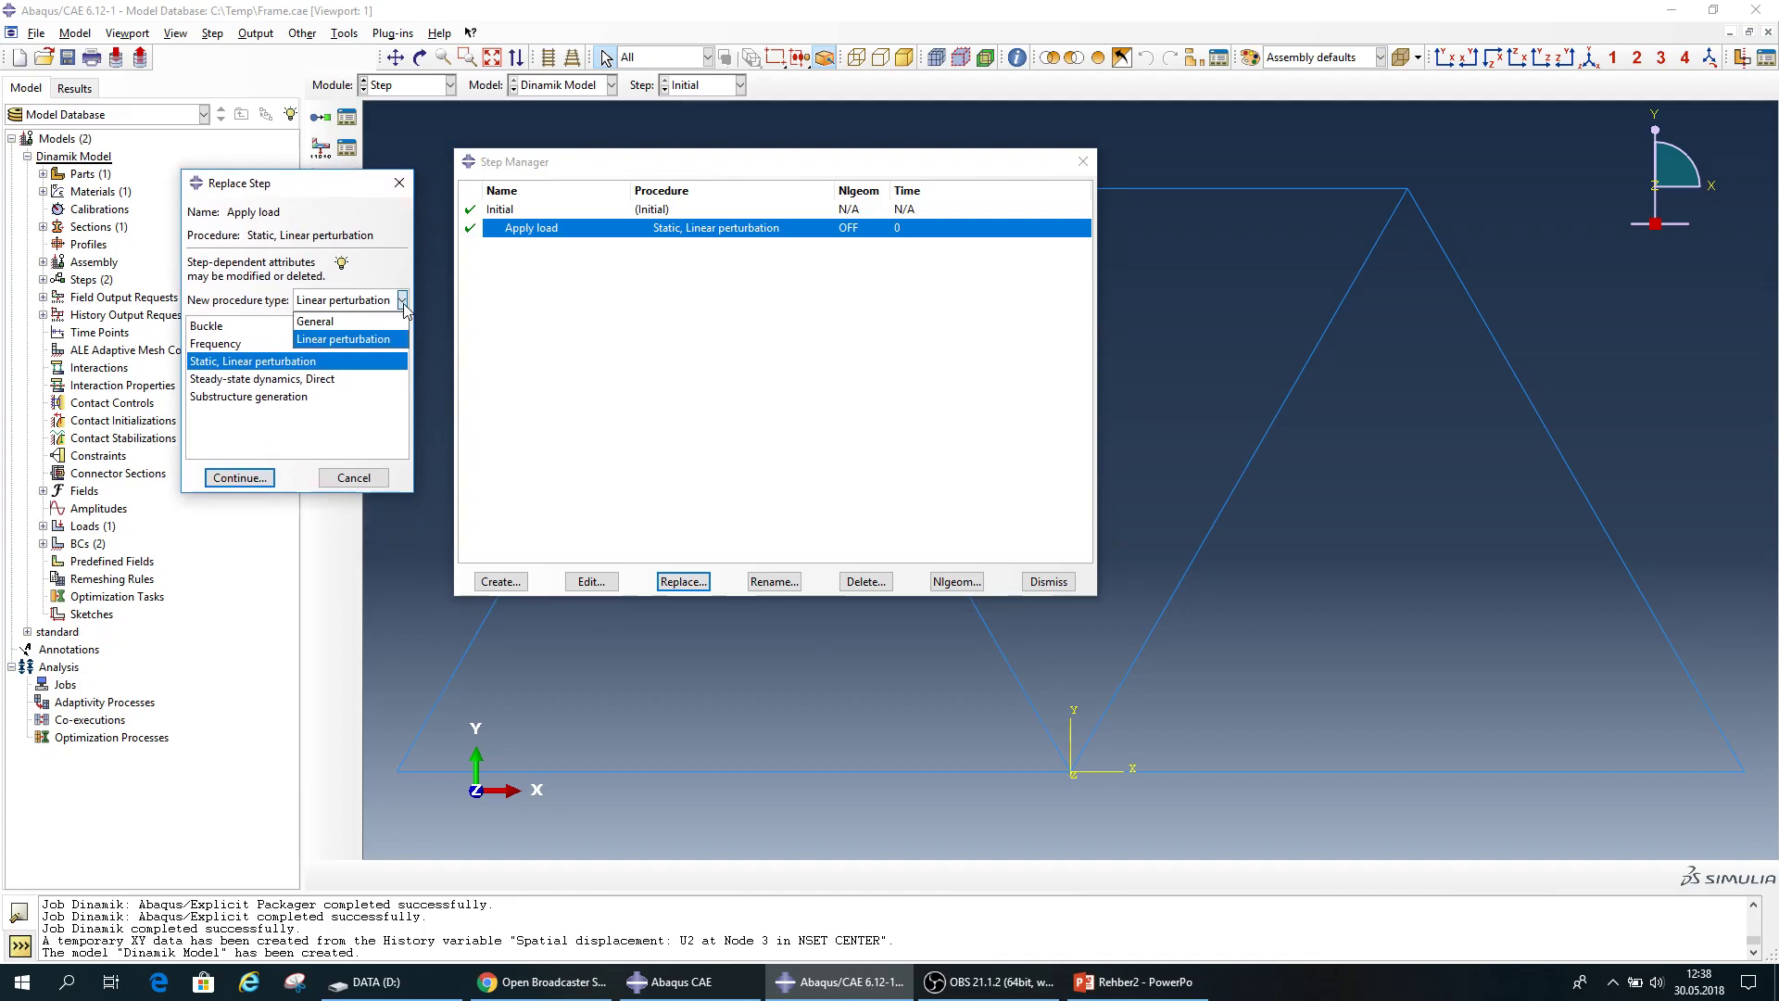
pyautogui.click(334, 321)
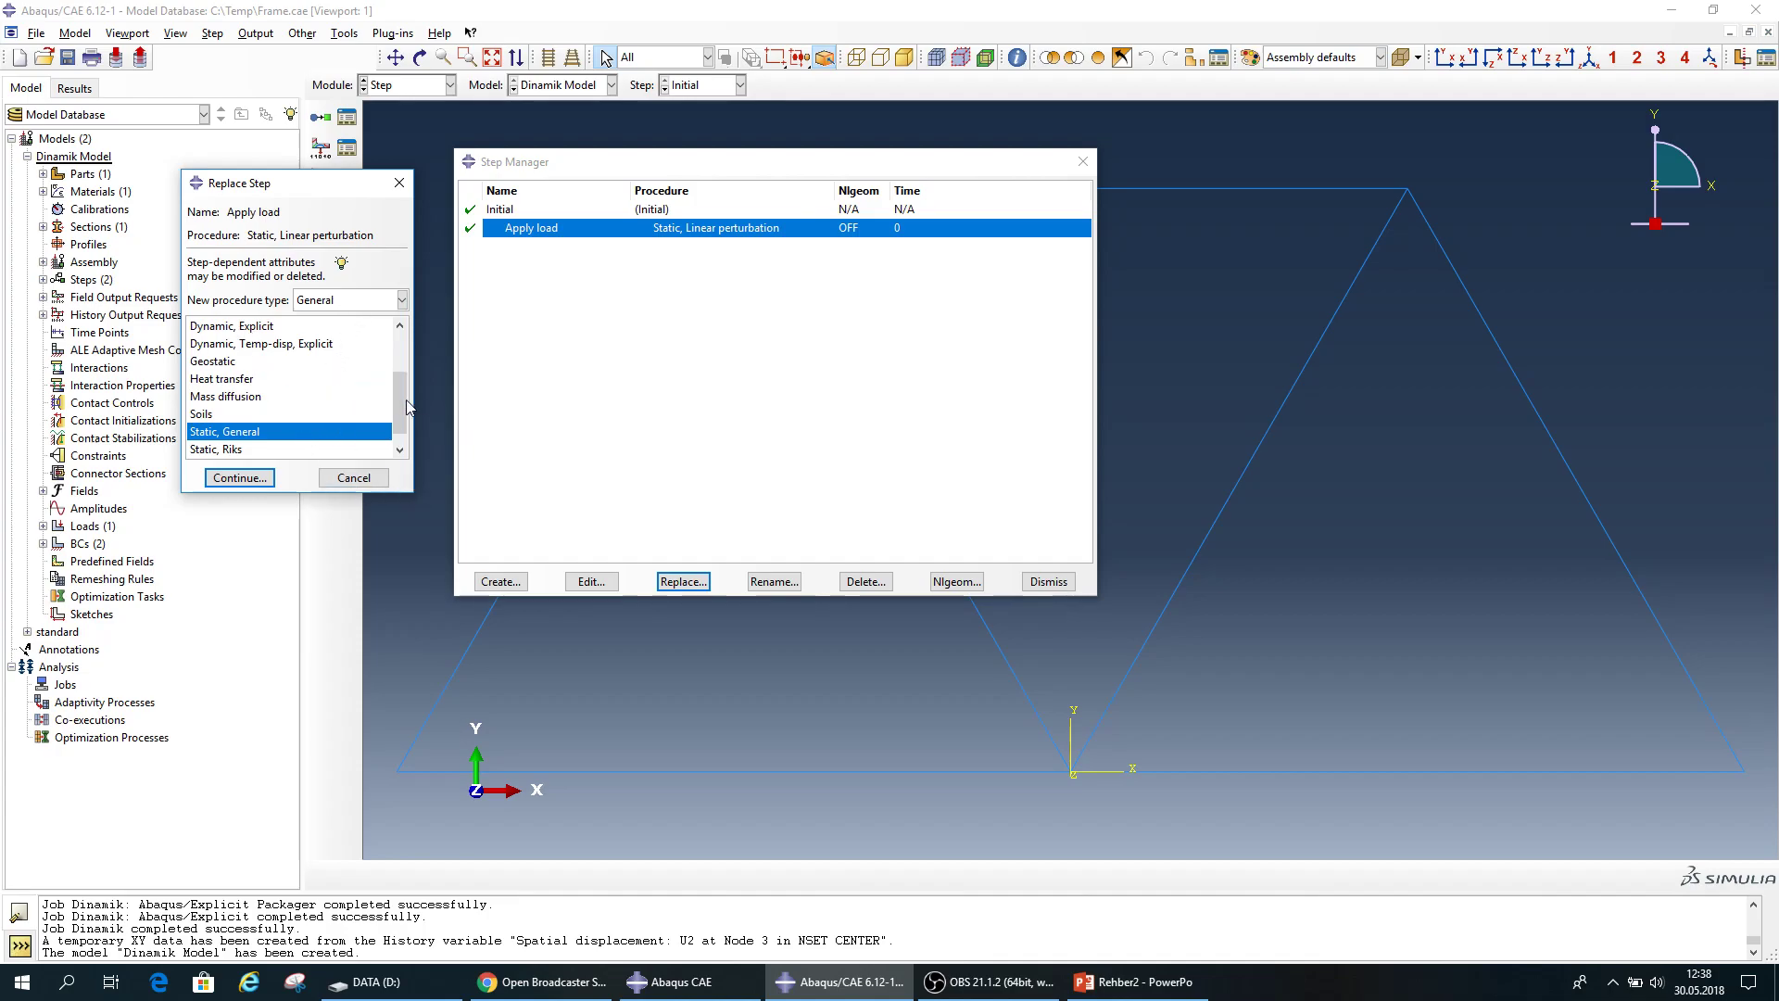
pyautogui.scroll(2, 410, 406)
pyautogui.click(243, 391)
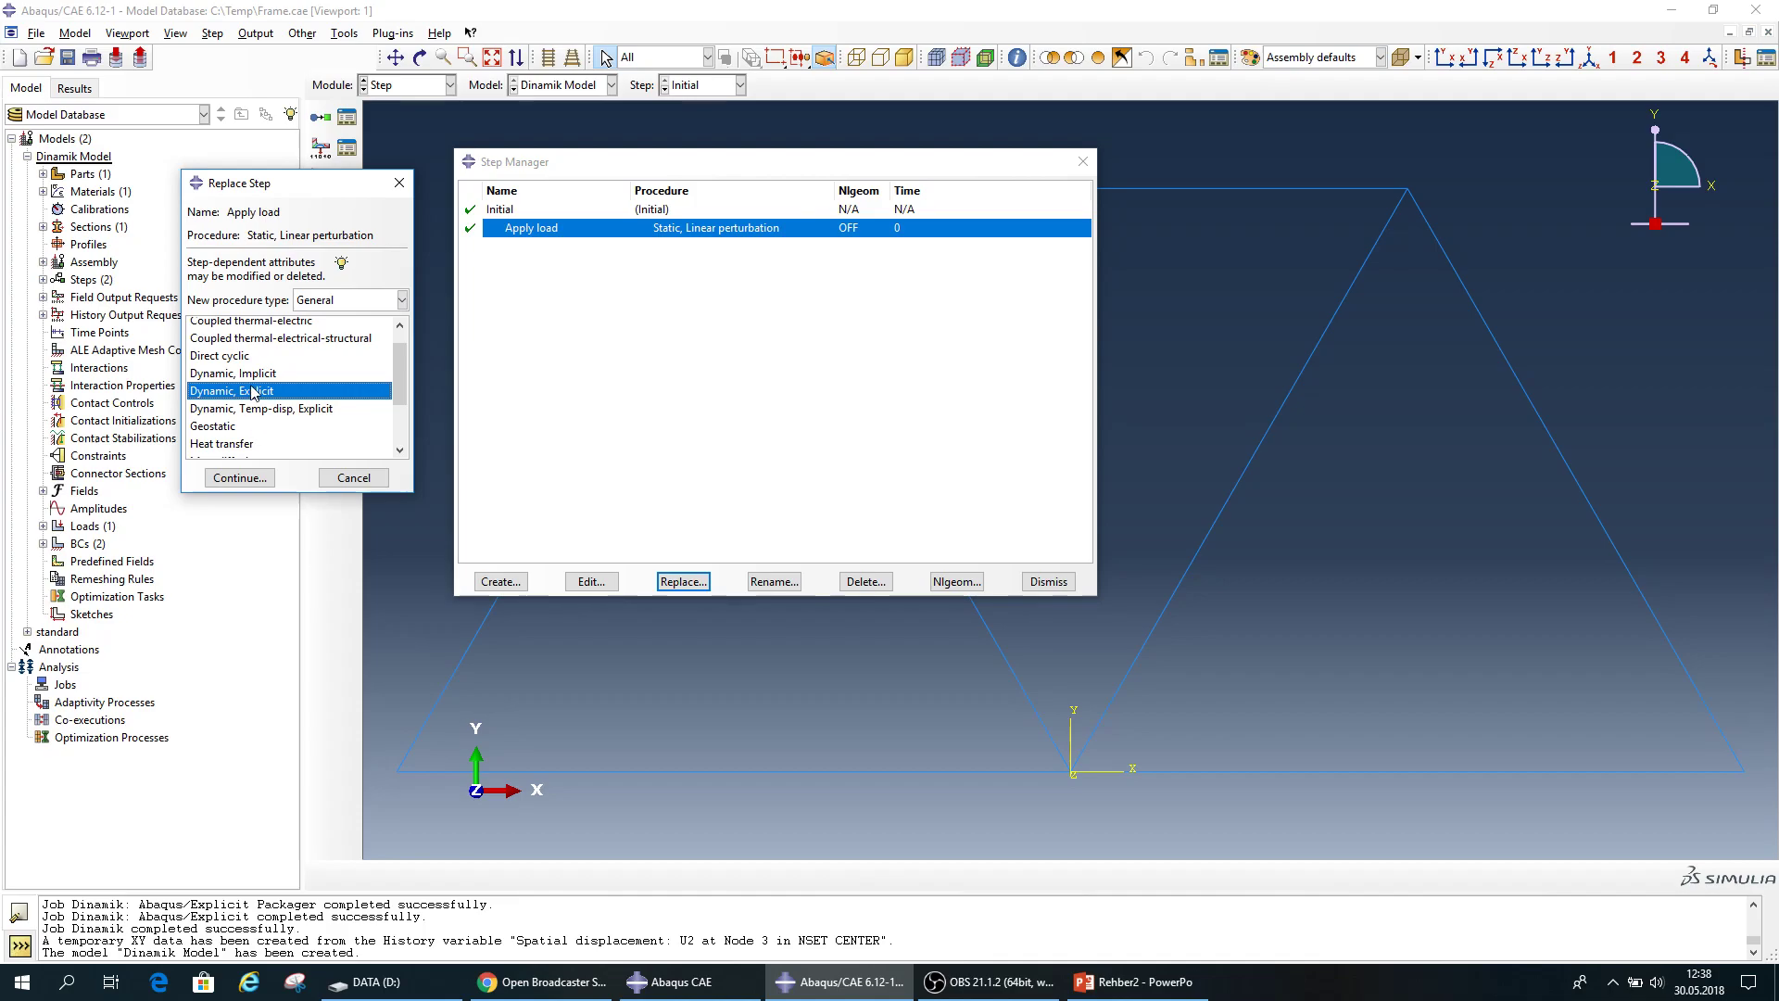
pyautogui.click(239, 478)
# Set the Apply load step's time period to 0.01 with Nlgeom on, and close the Step Manager.
pyautogui.moveTo(521, 133); pyautogui.dragTo(831, 304)
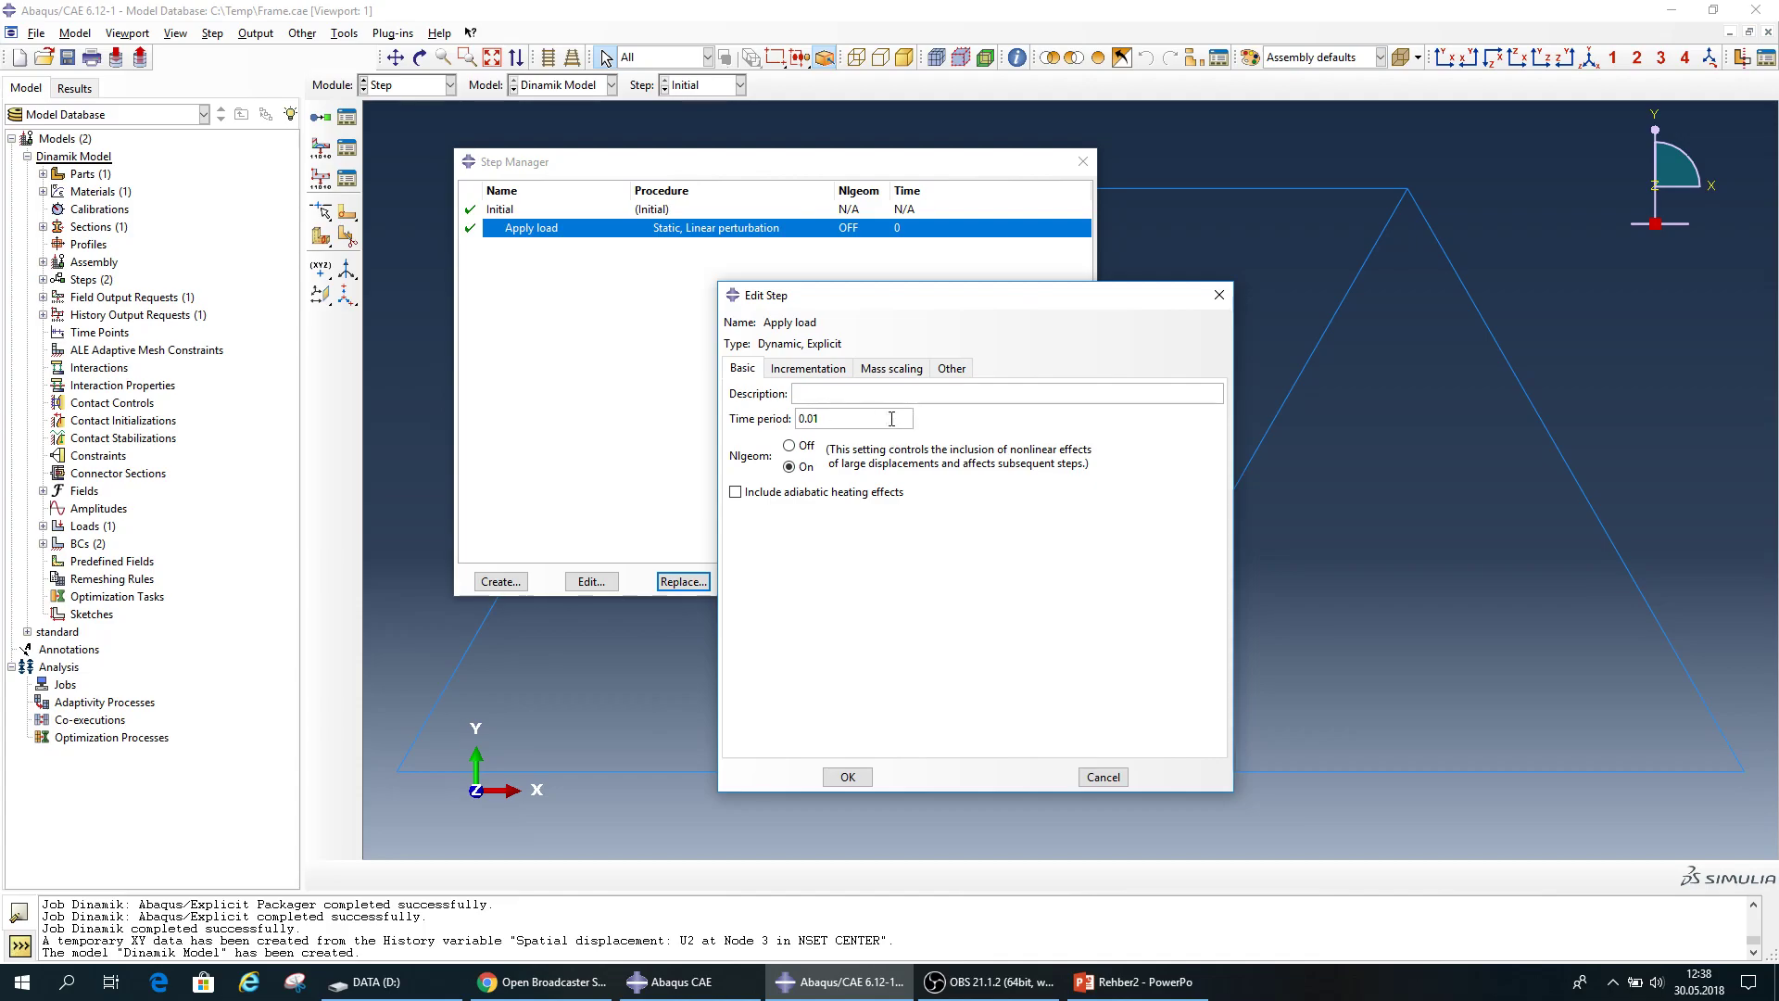
pyautogui.moveTo(852, 295); pyautogui.dragTo(905, 282)
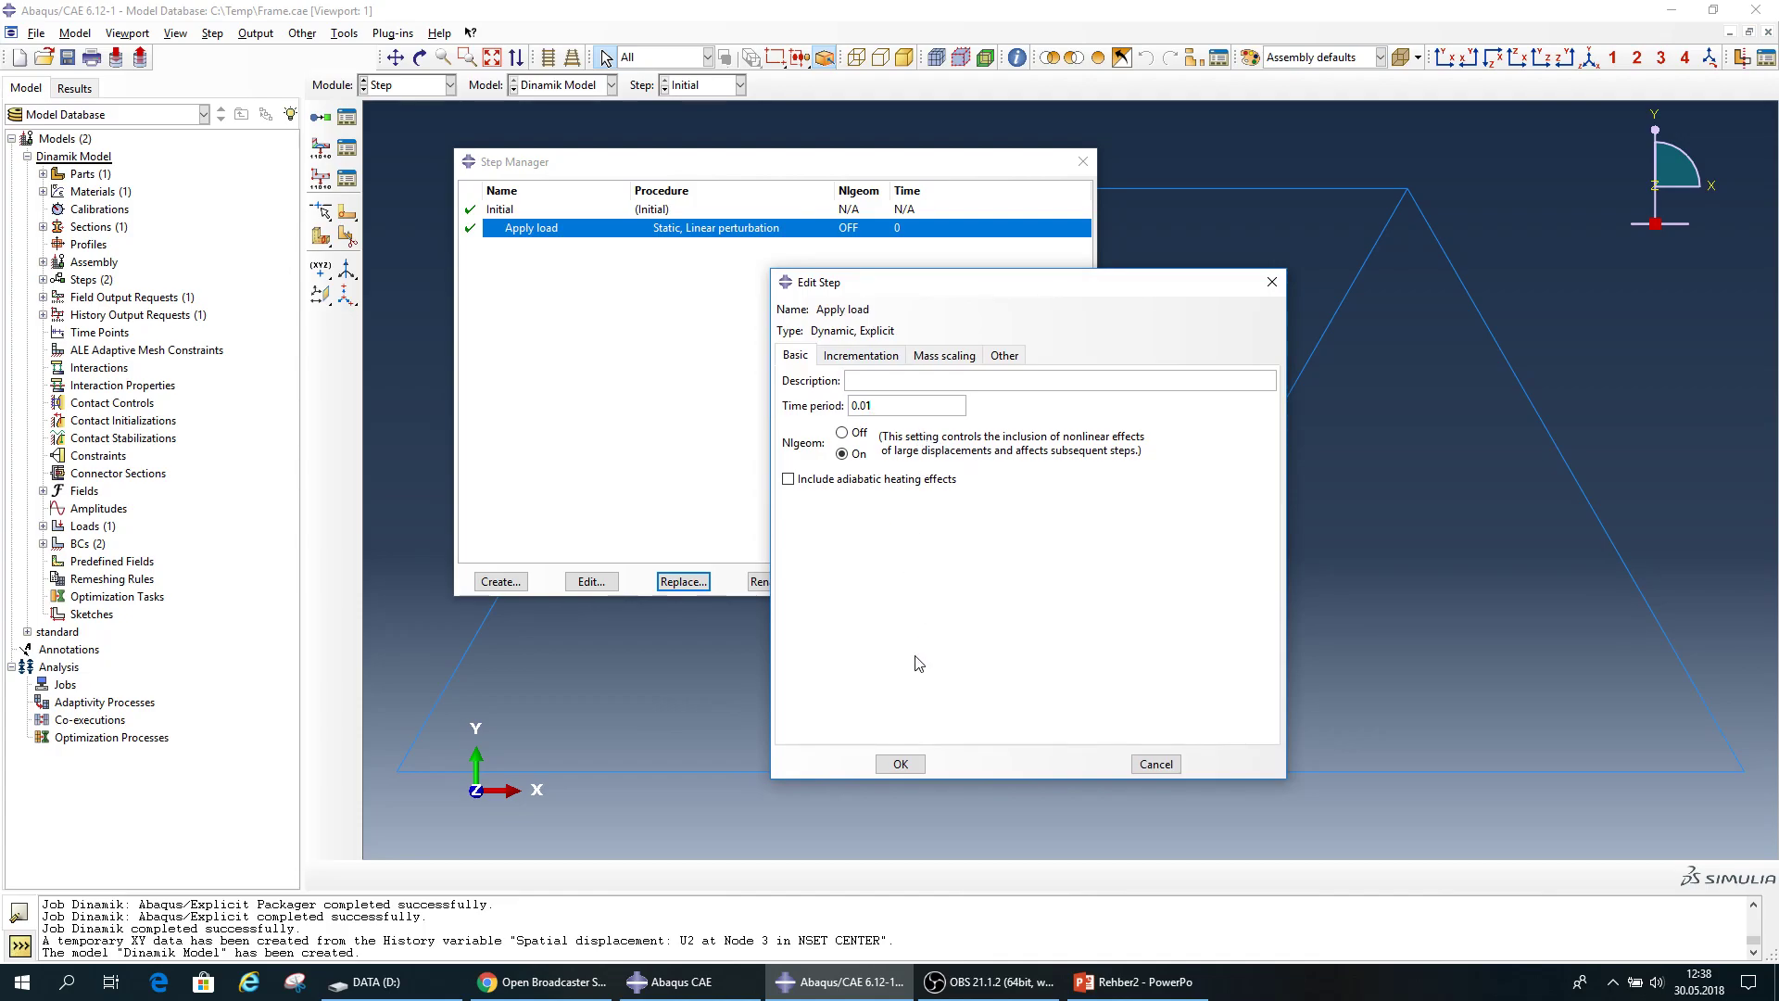
pyautogui.click(901, 764)
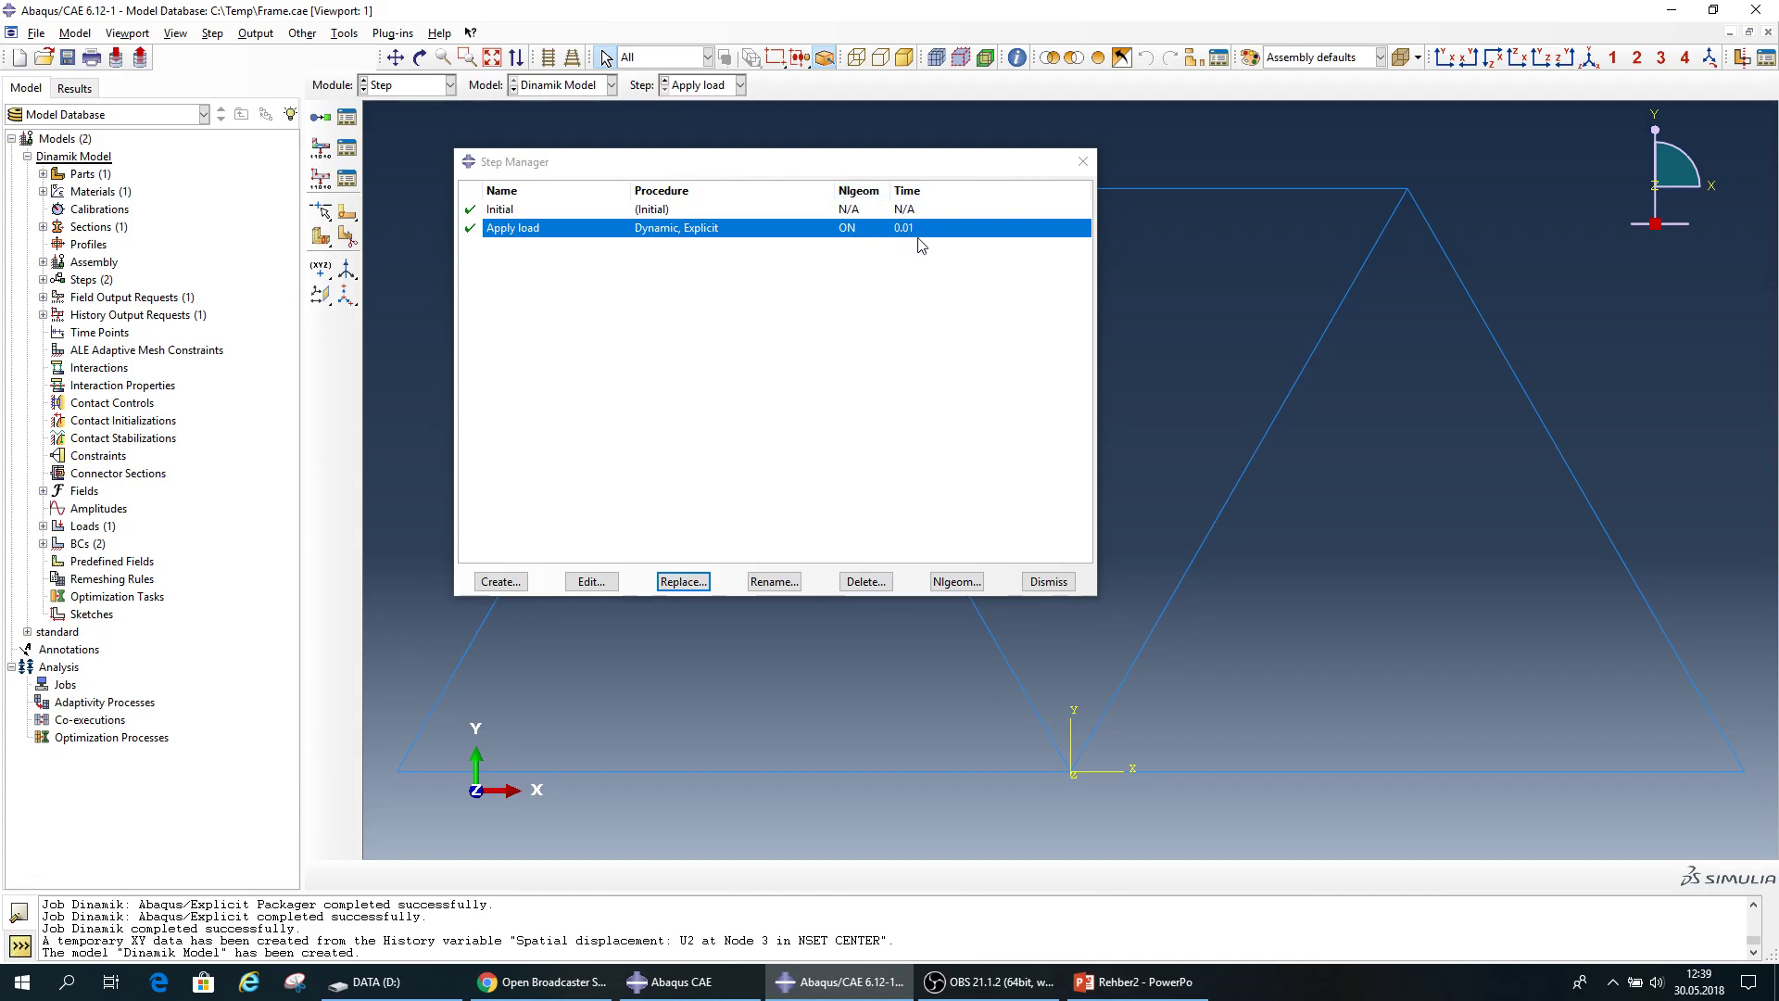
pyautogui.click(1030, 582)
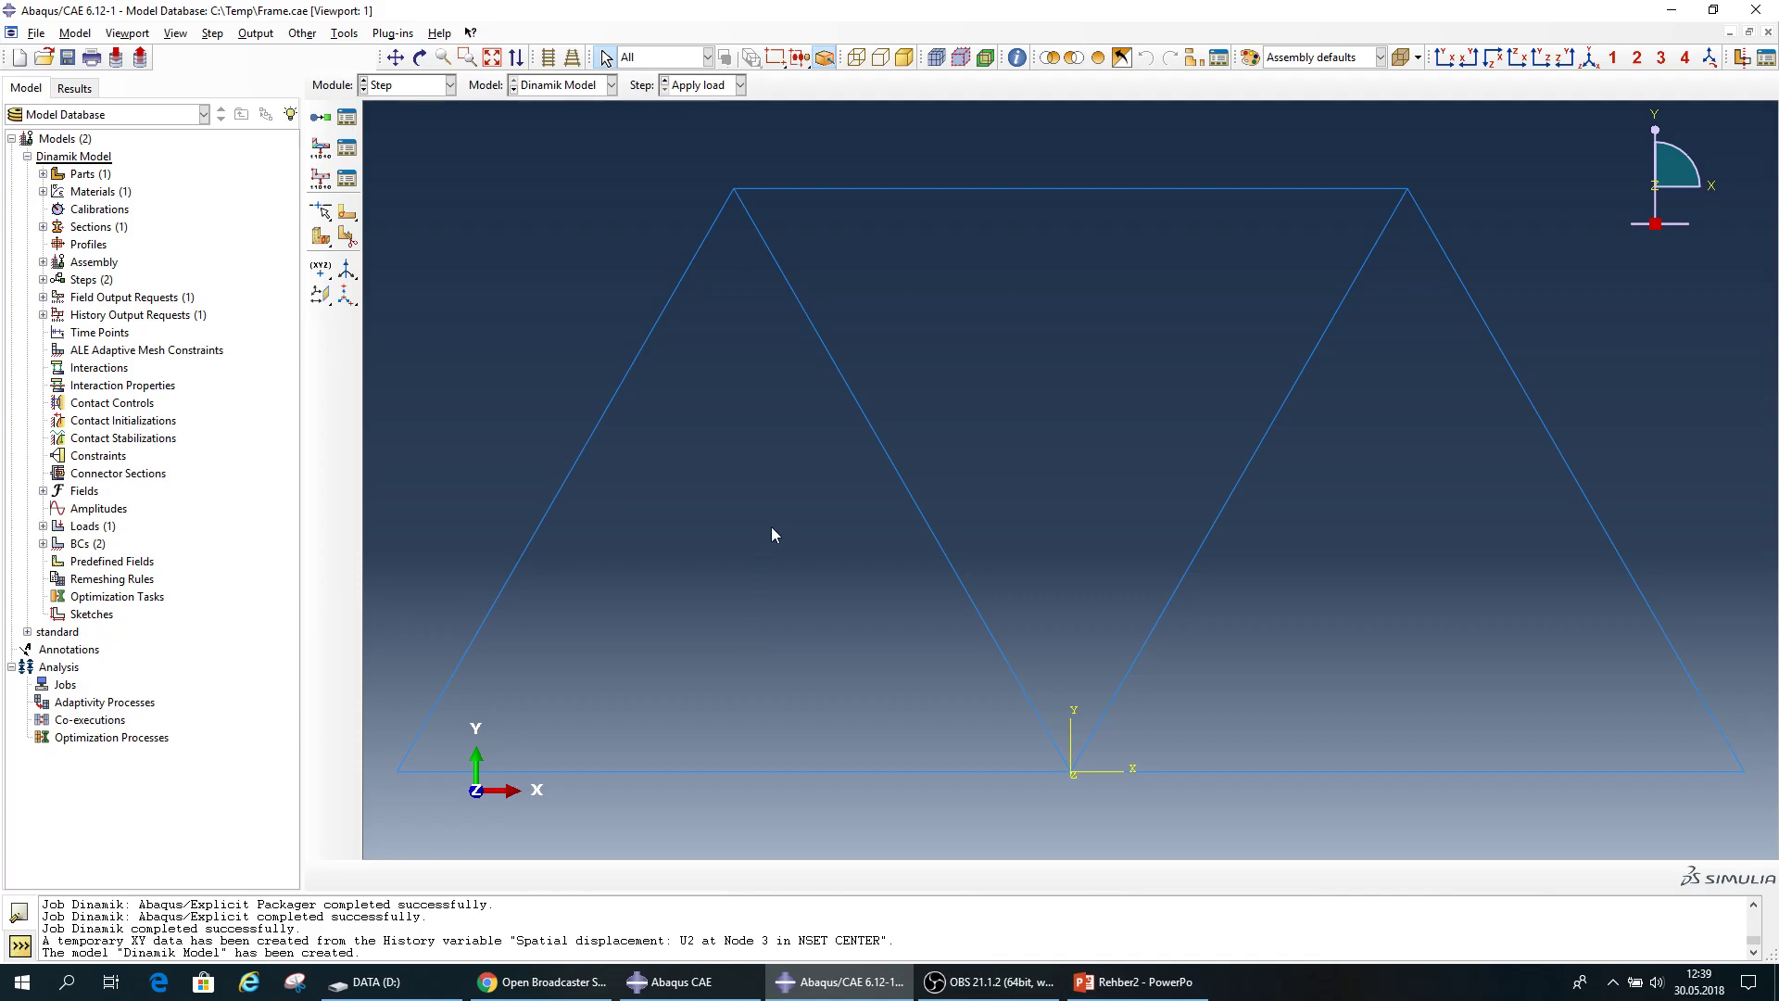
# Open the Steel material of Dinamik Model for editing and add a Density behavior to it.
pyautogui.click(42, 191)
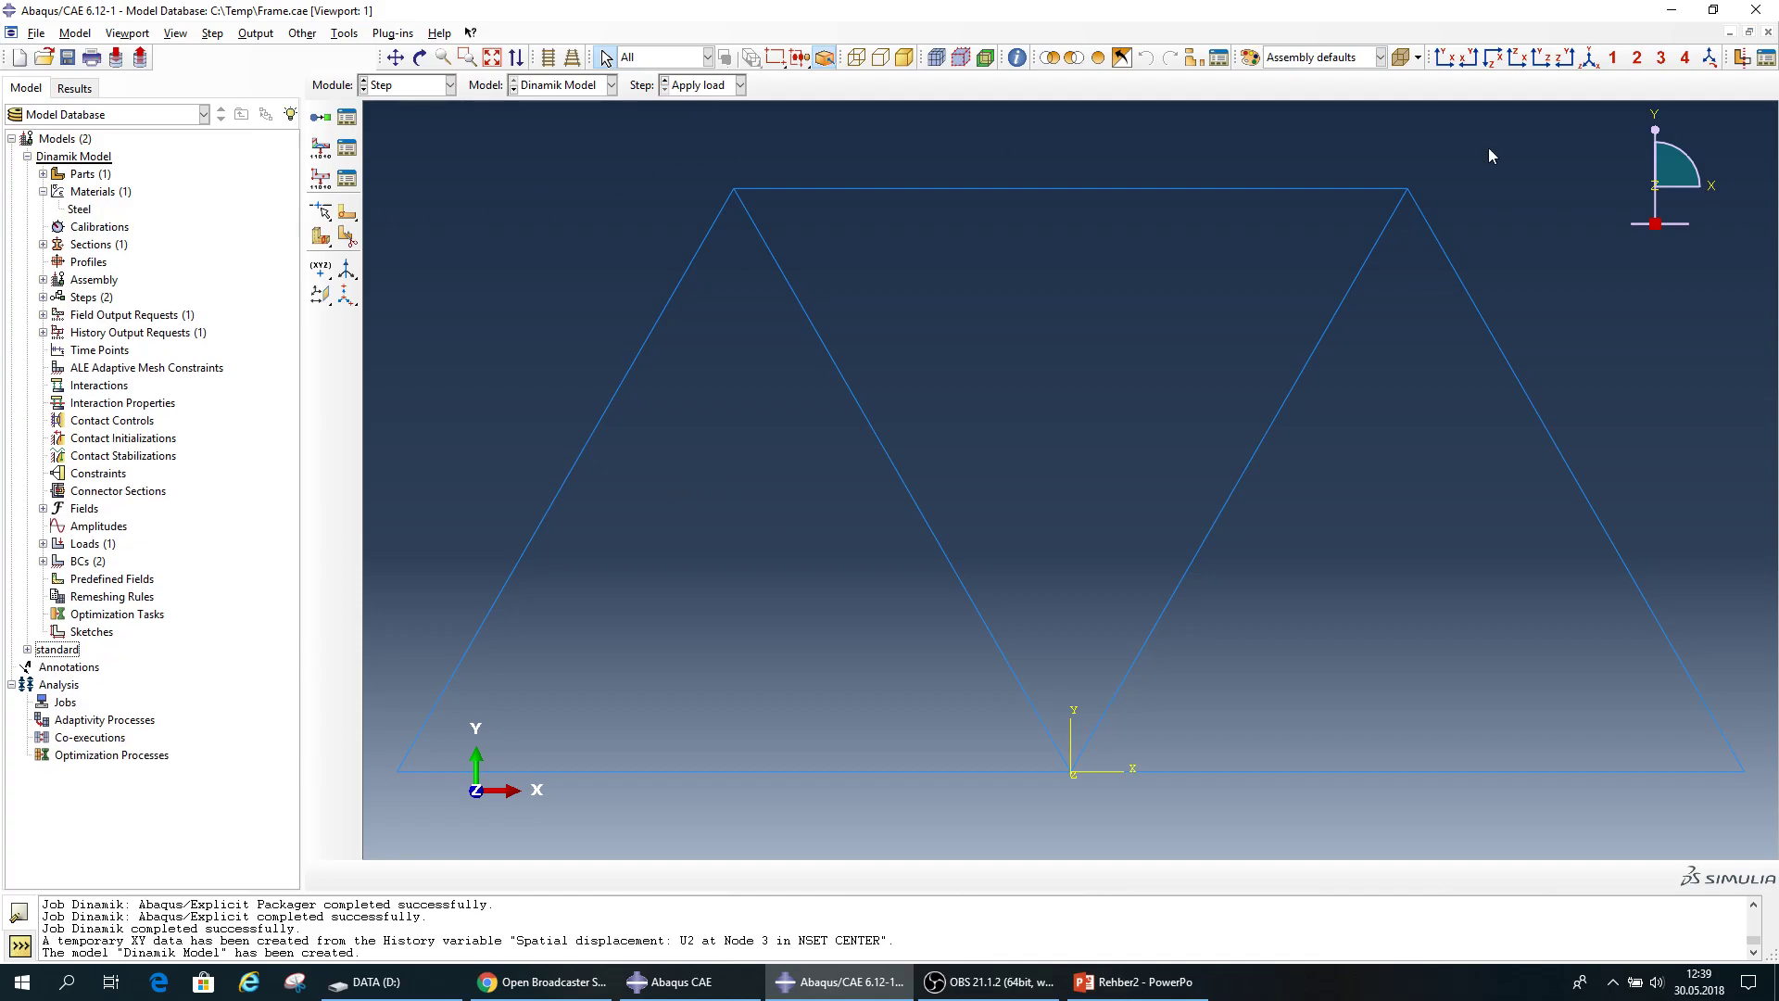
pyautogui.doubleClick(90, 209)
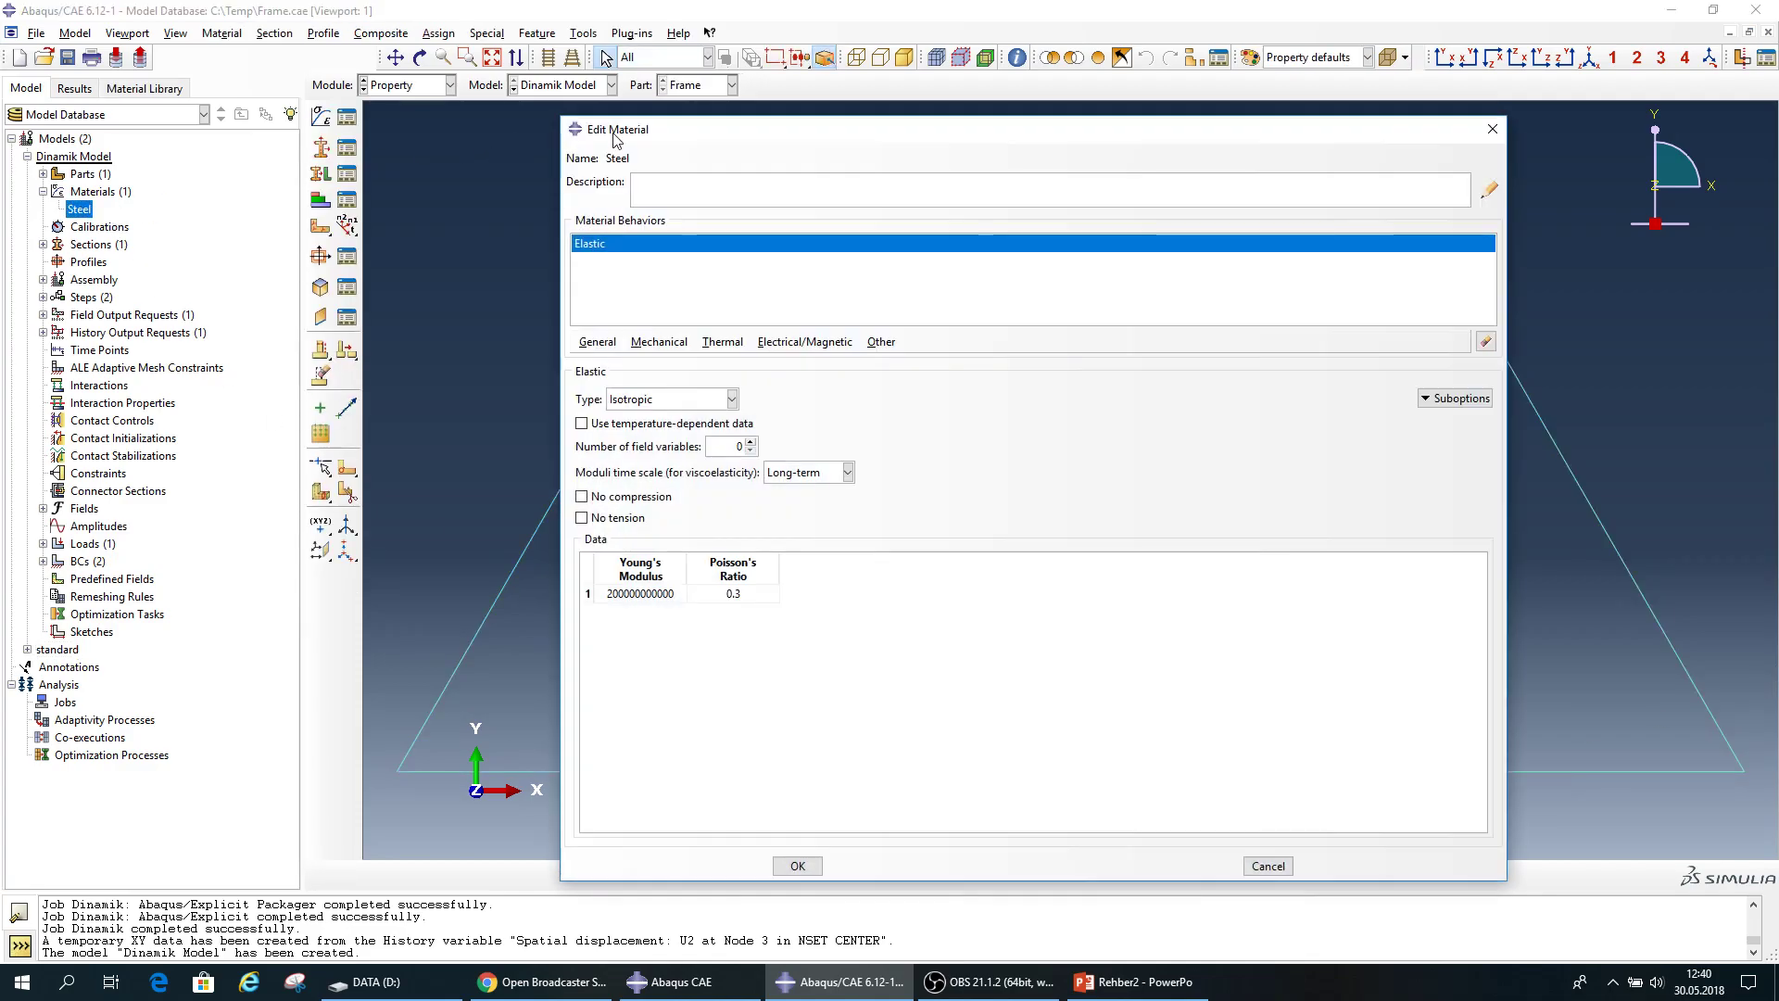
pyautogui.moveTo(614, 134); pyautogui.dragTo(657, 113)
pyautogui.click(642, 321)
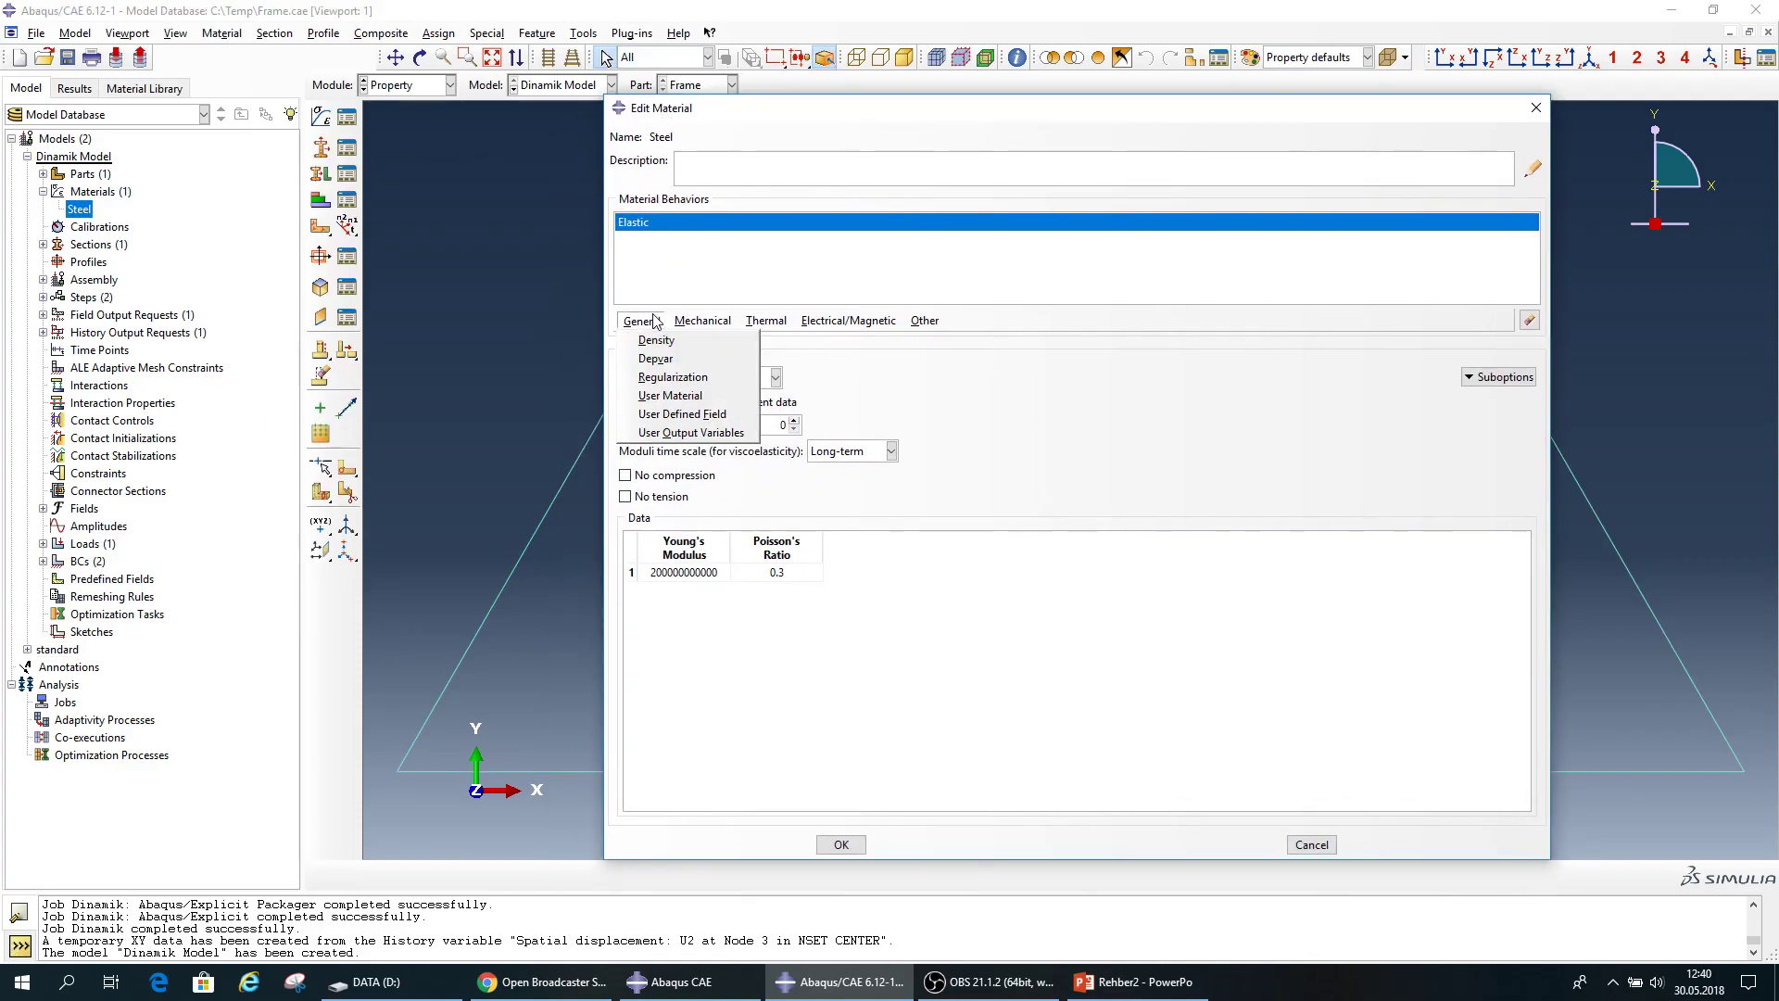
pyautogui.click(657, 342)
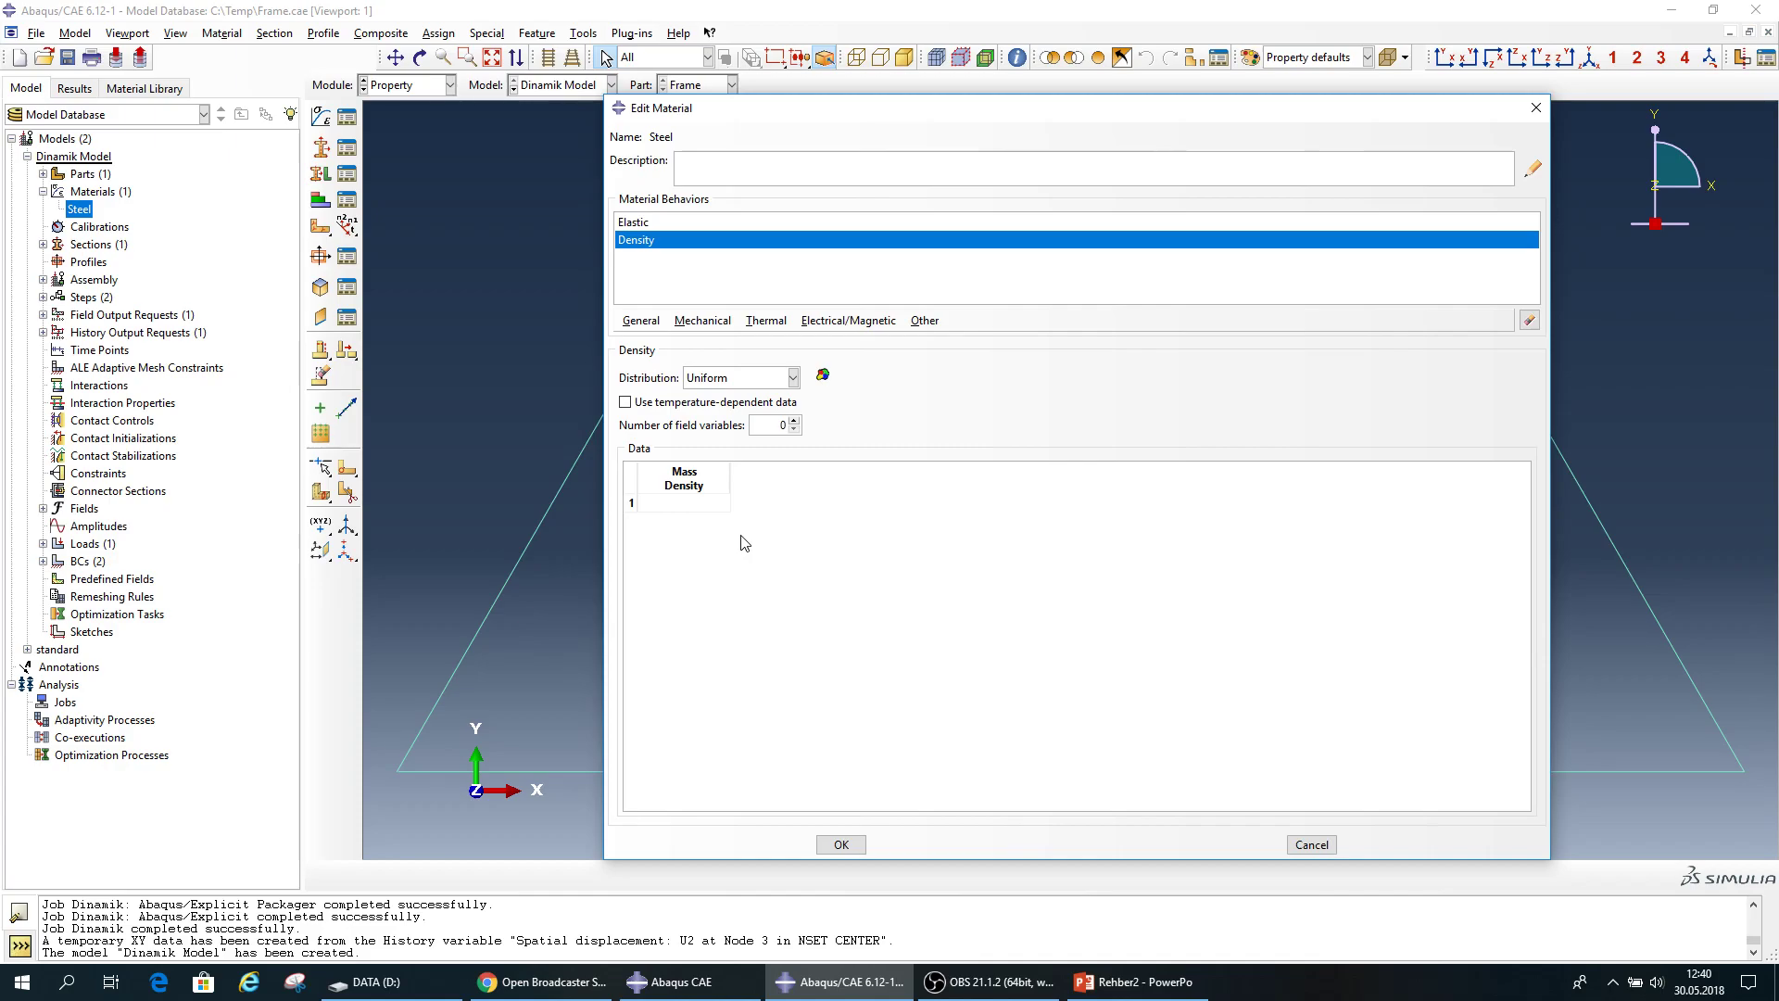
pyautogui.click(720, 509)
pyautogui.press('Escape')
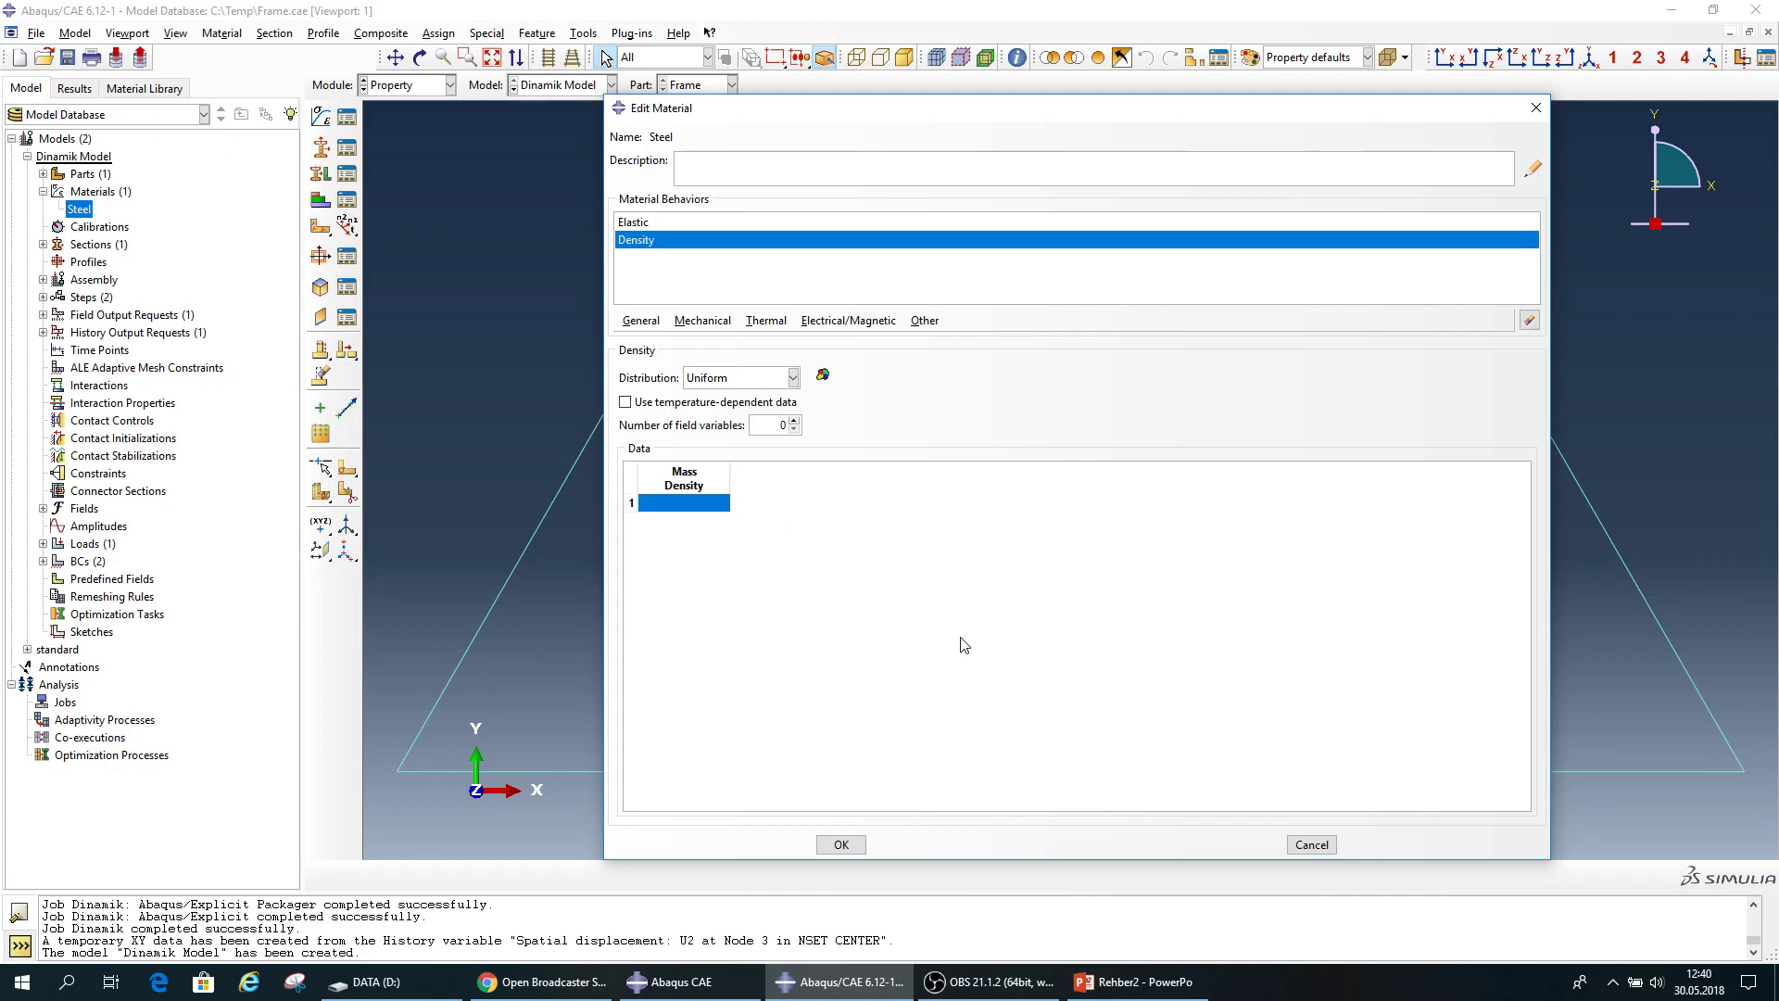
# Consult the material properties on the PowerPoint problem slide and set Steel's mass density to 7800 in Abaqus/CAE.
pyautogui.click(1115, 991)
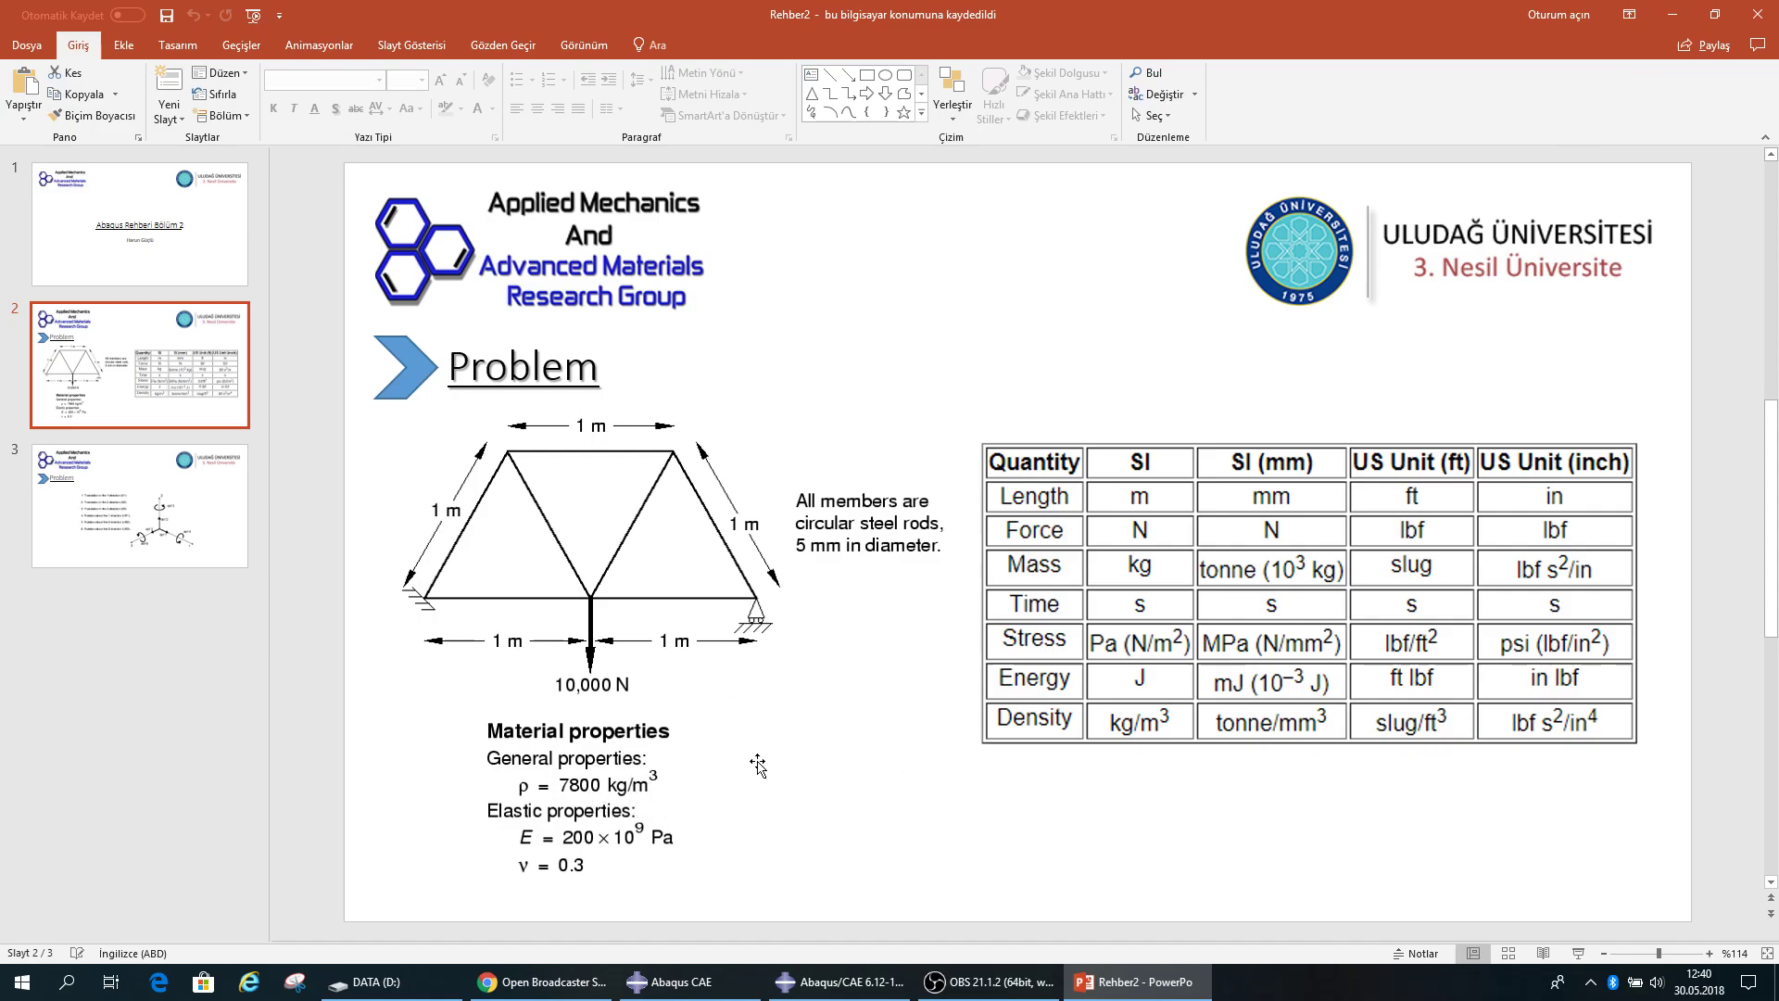
pyautogui.click(1673, 16)
pyautogui.click(678, 503)
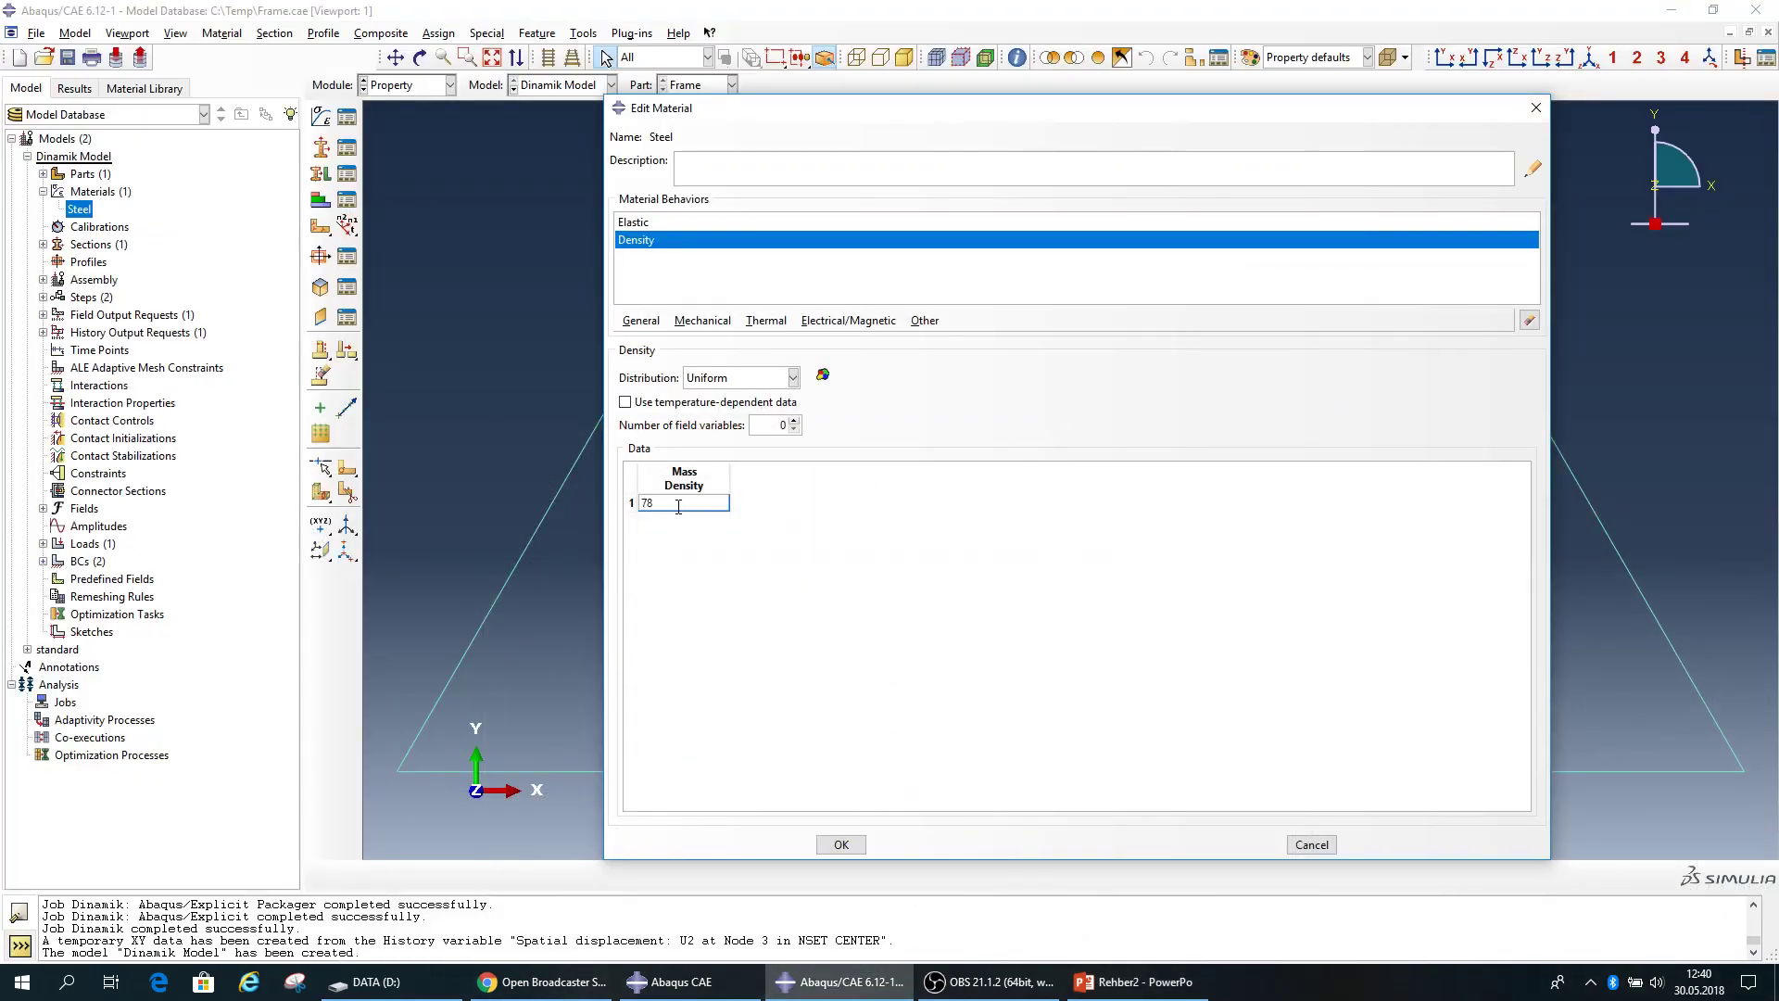
pyautogui.write('7800')
pyautogui.press('Return')
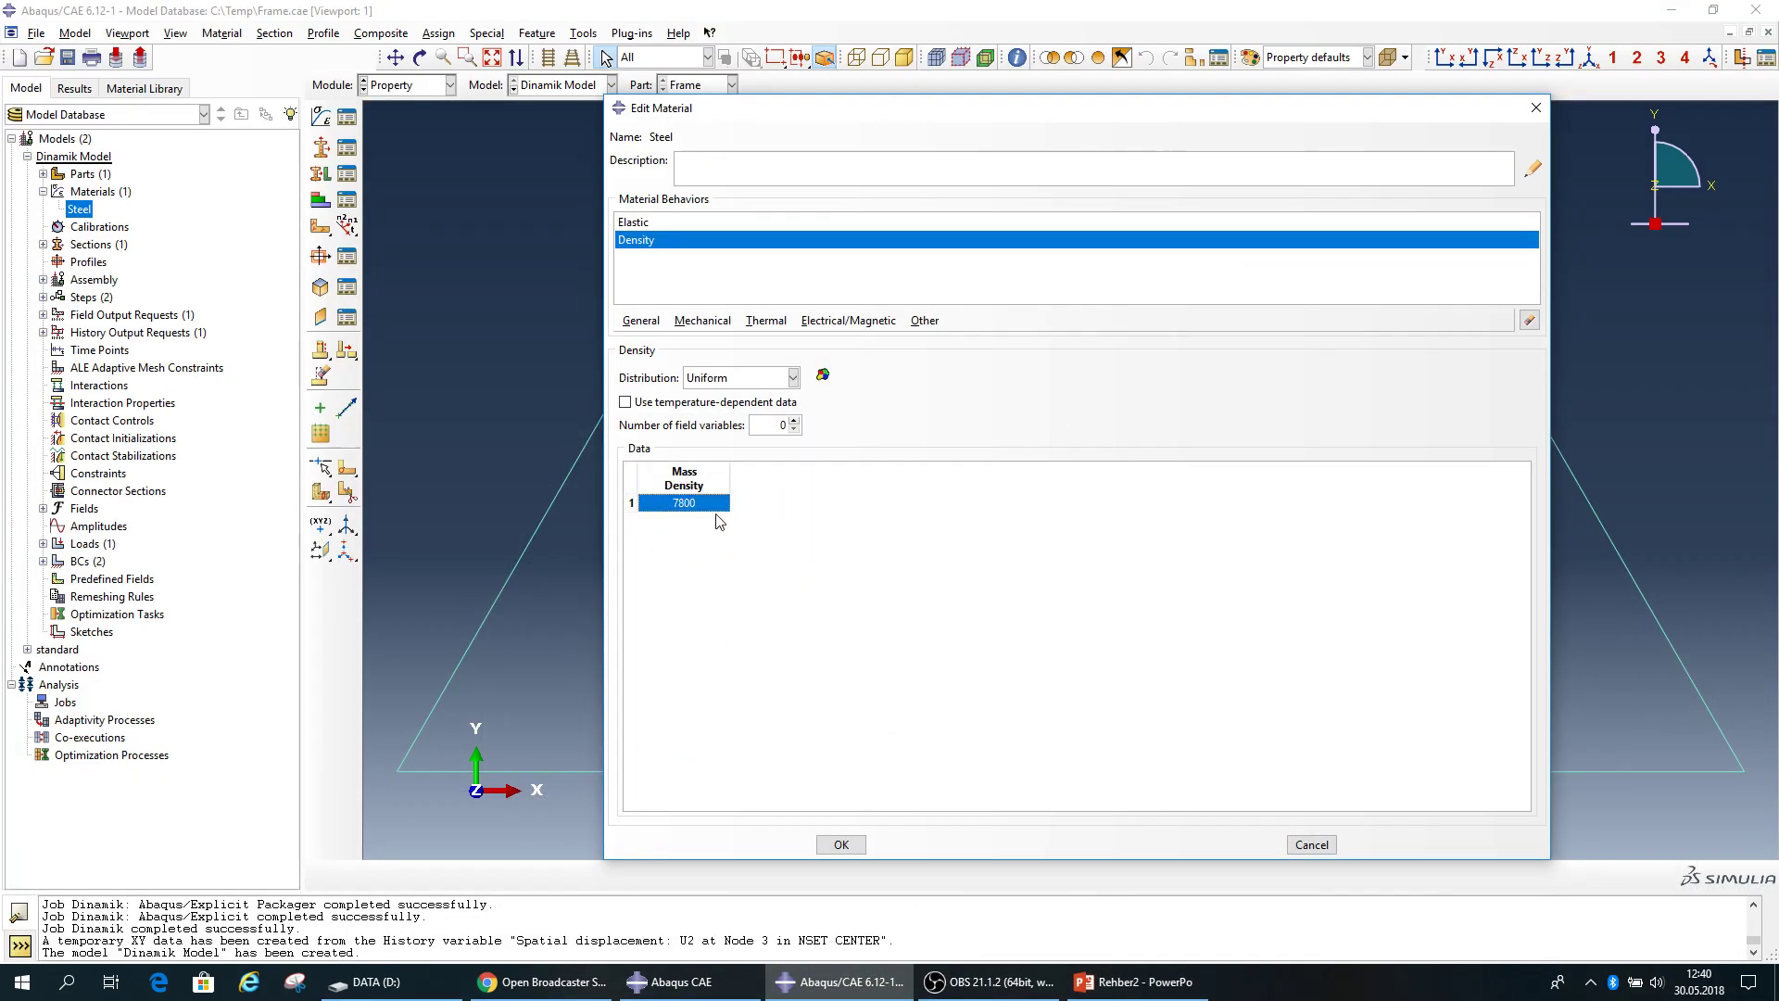
pyautogui.click(840, 844)
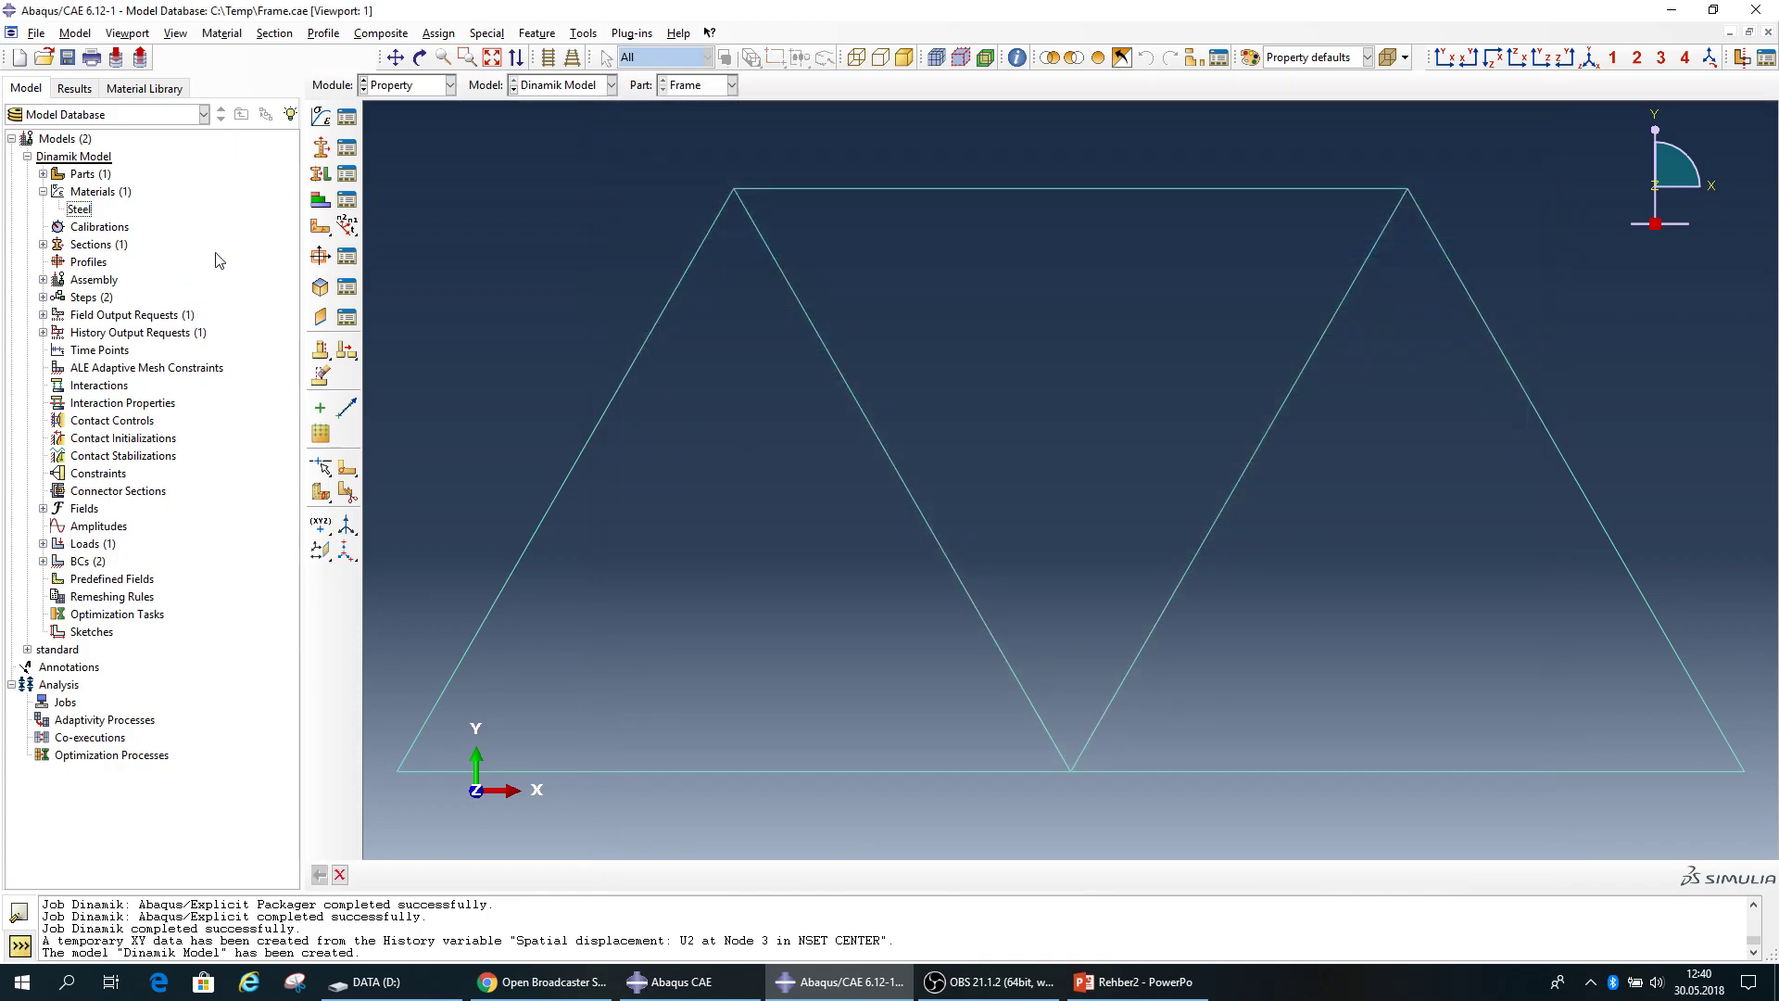
# Switch to the Assembly module for Dinamik Model.
pyautogui.click(432, 86)
pyautogui.click(434, 141)
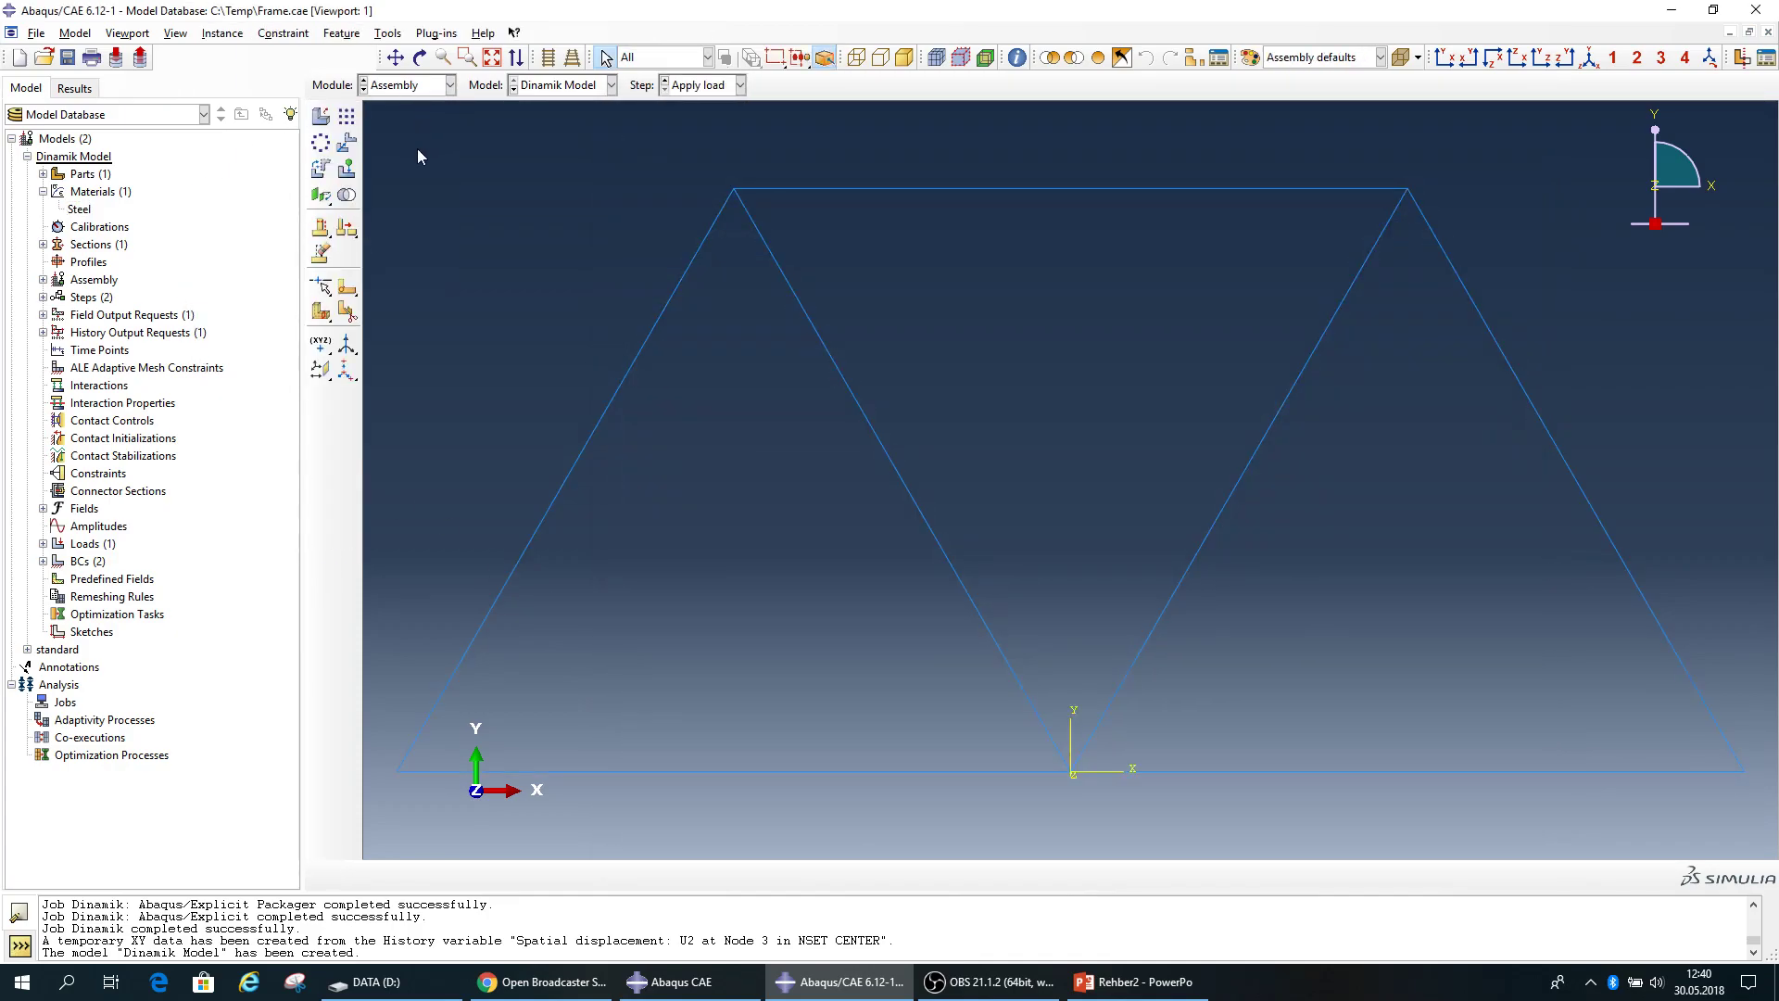
pyautogui.scroll(2, 1082, 790)
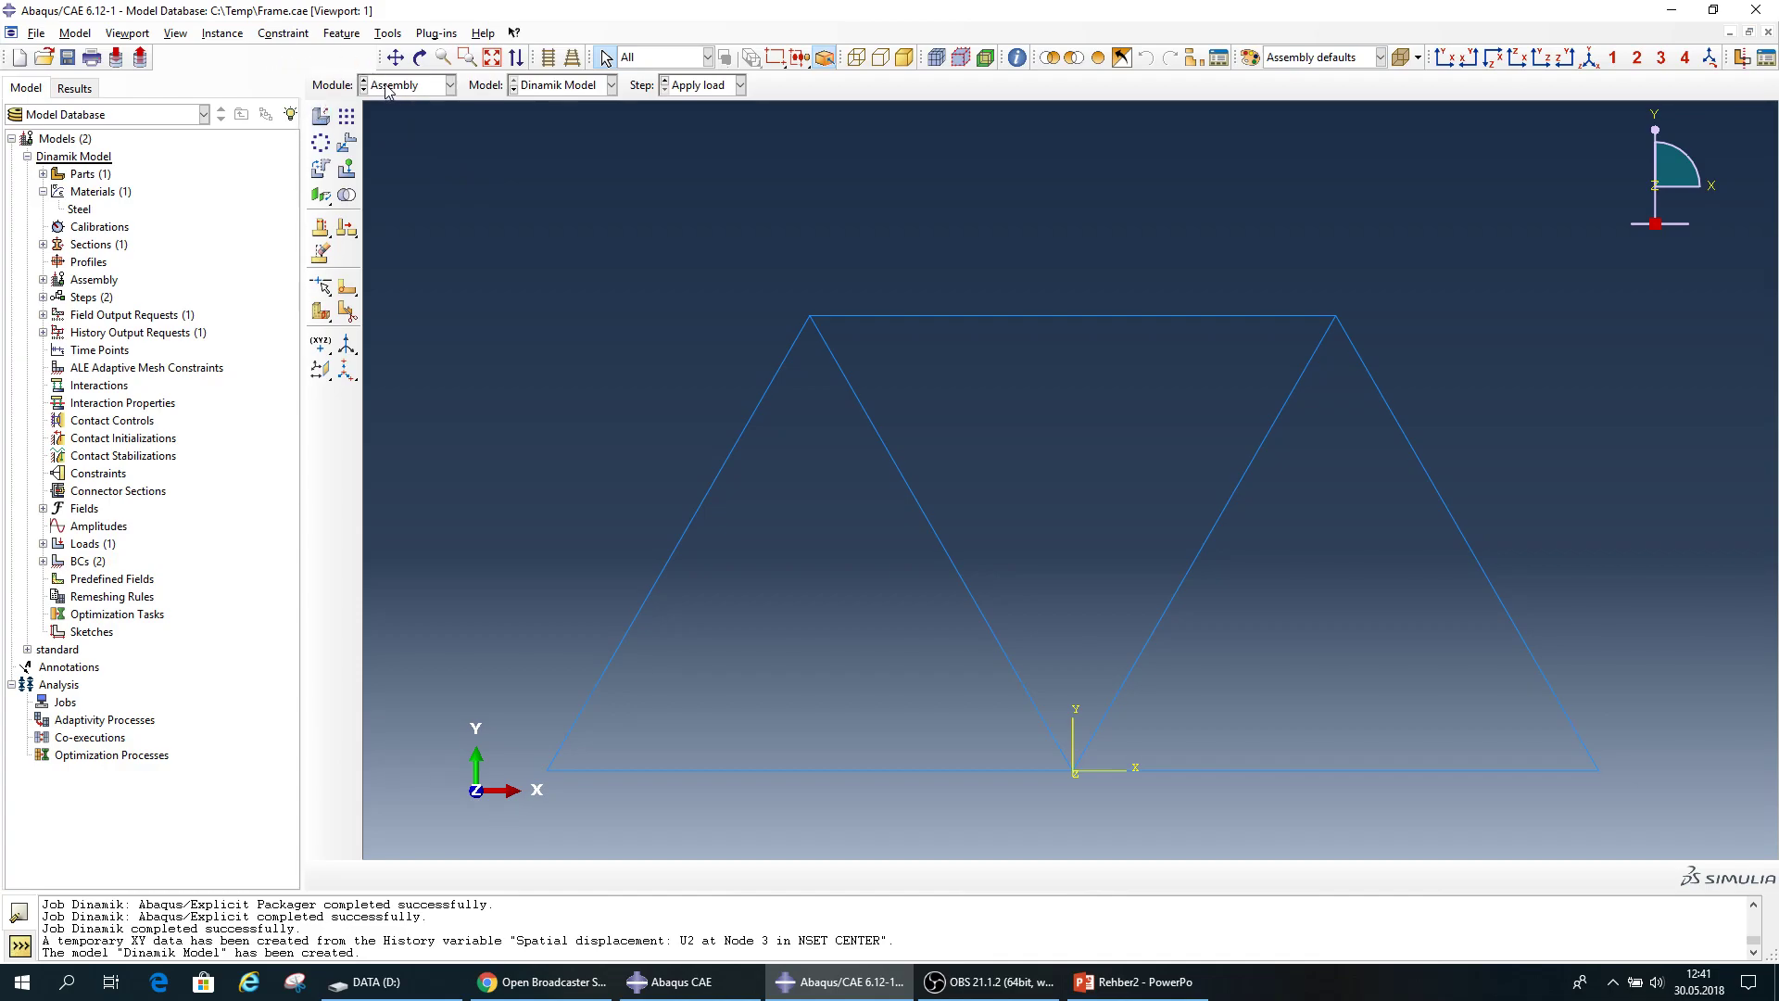
pyautogui.click(389, 36)
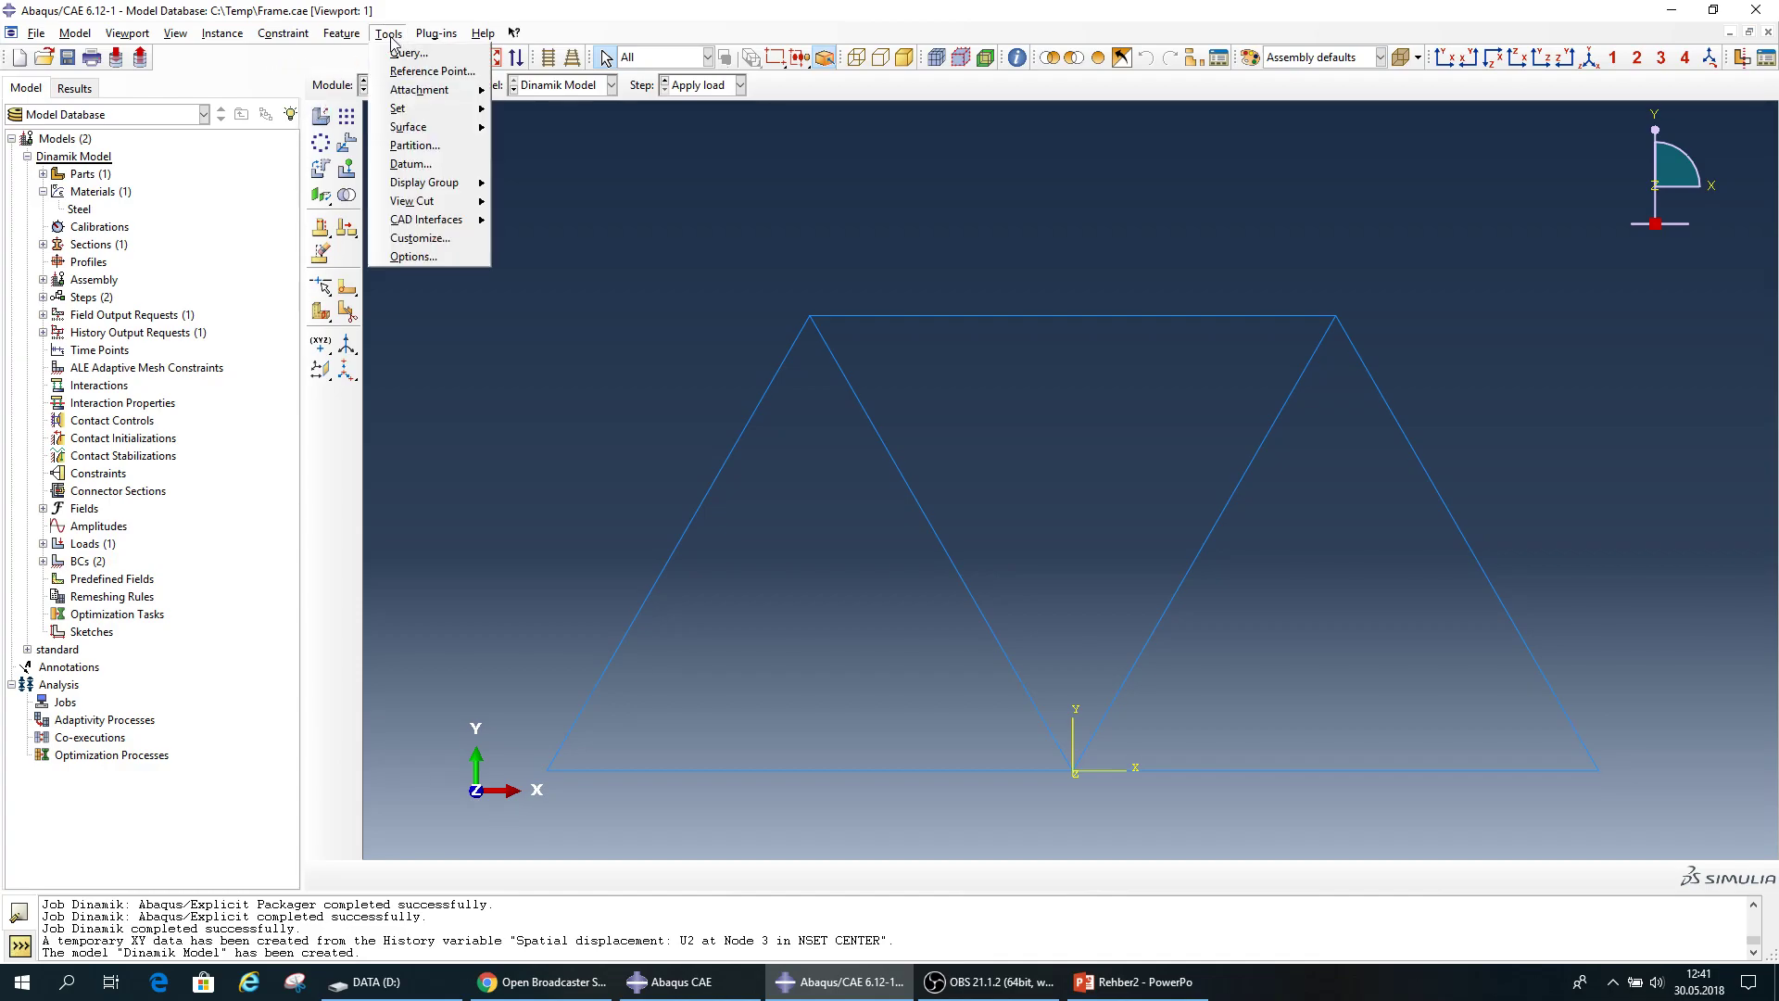
pyautogui.moveTo(407, 109)
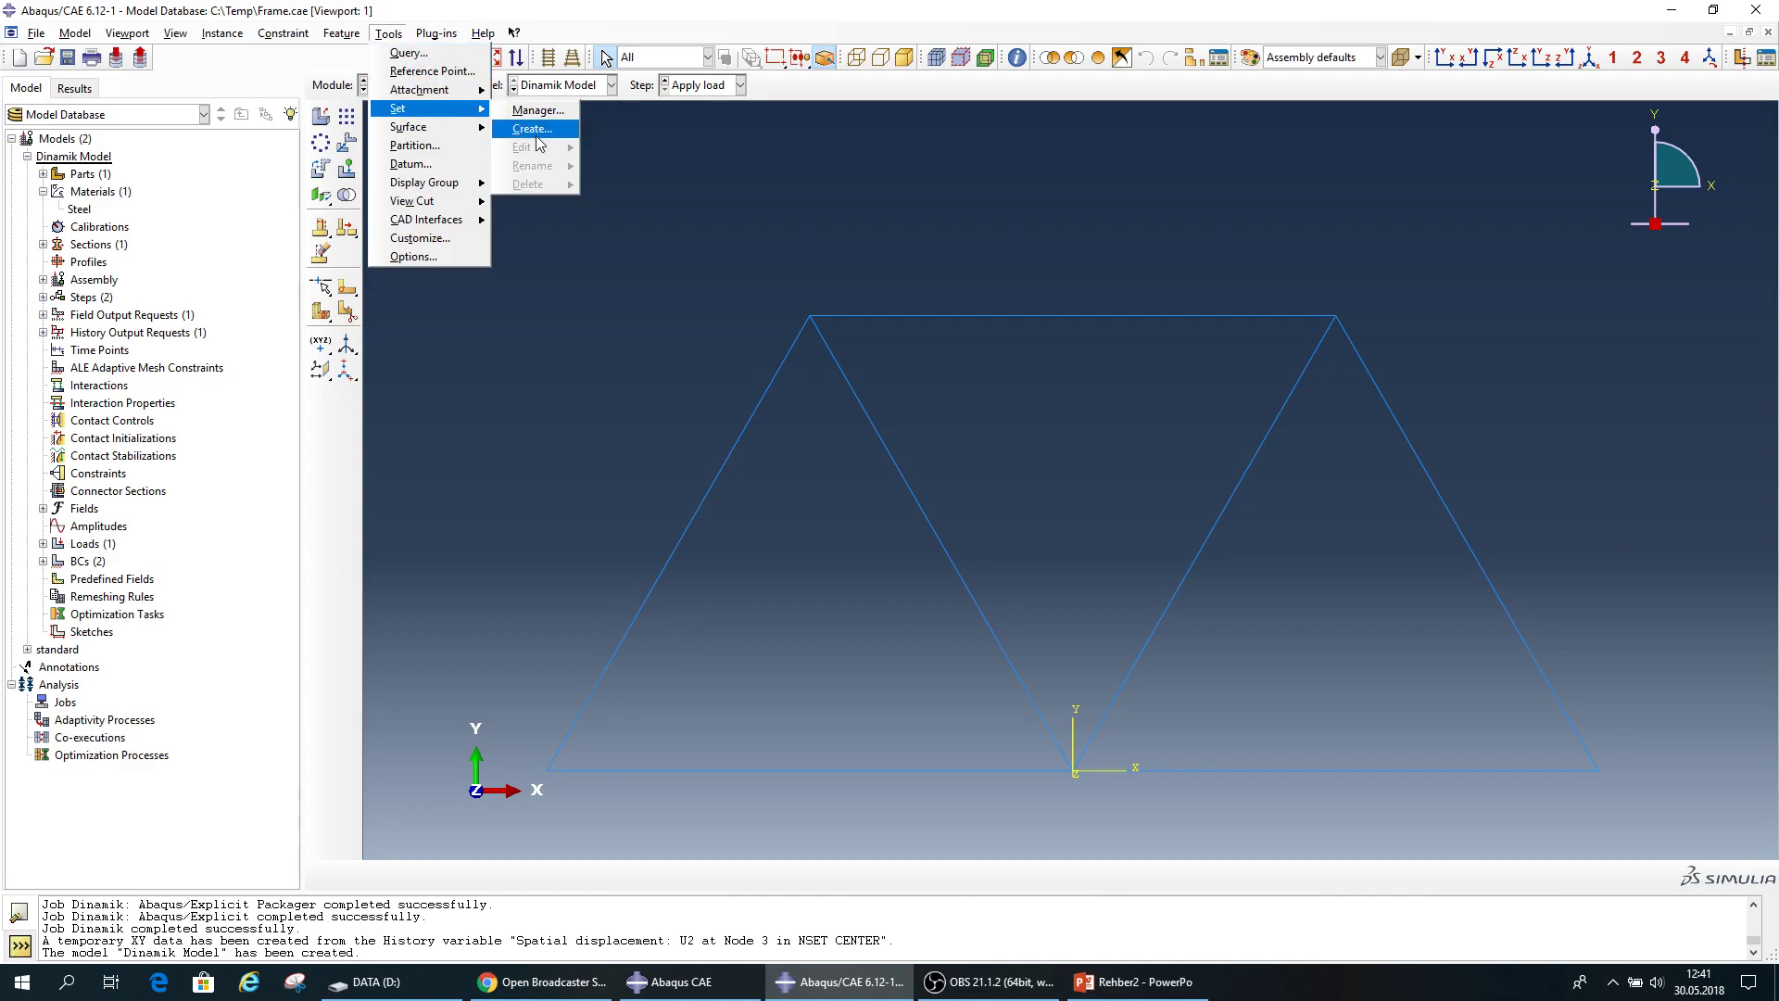
pyautogui.click(535, 131)
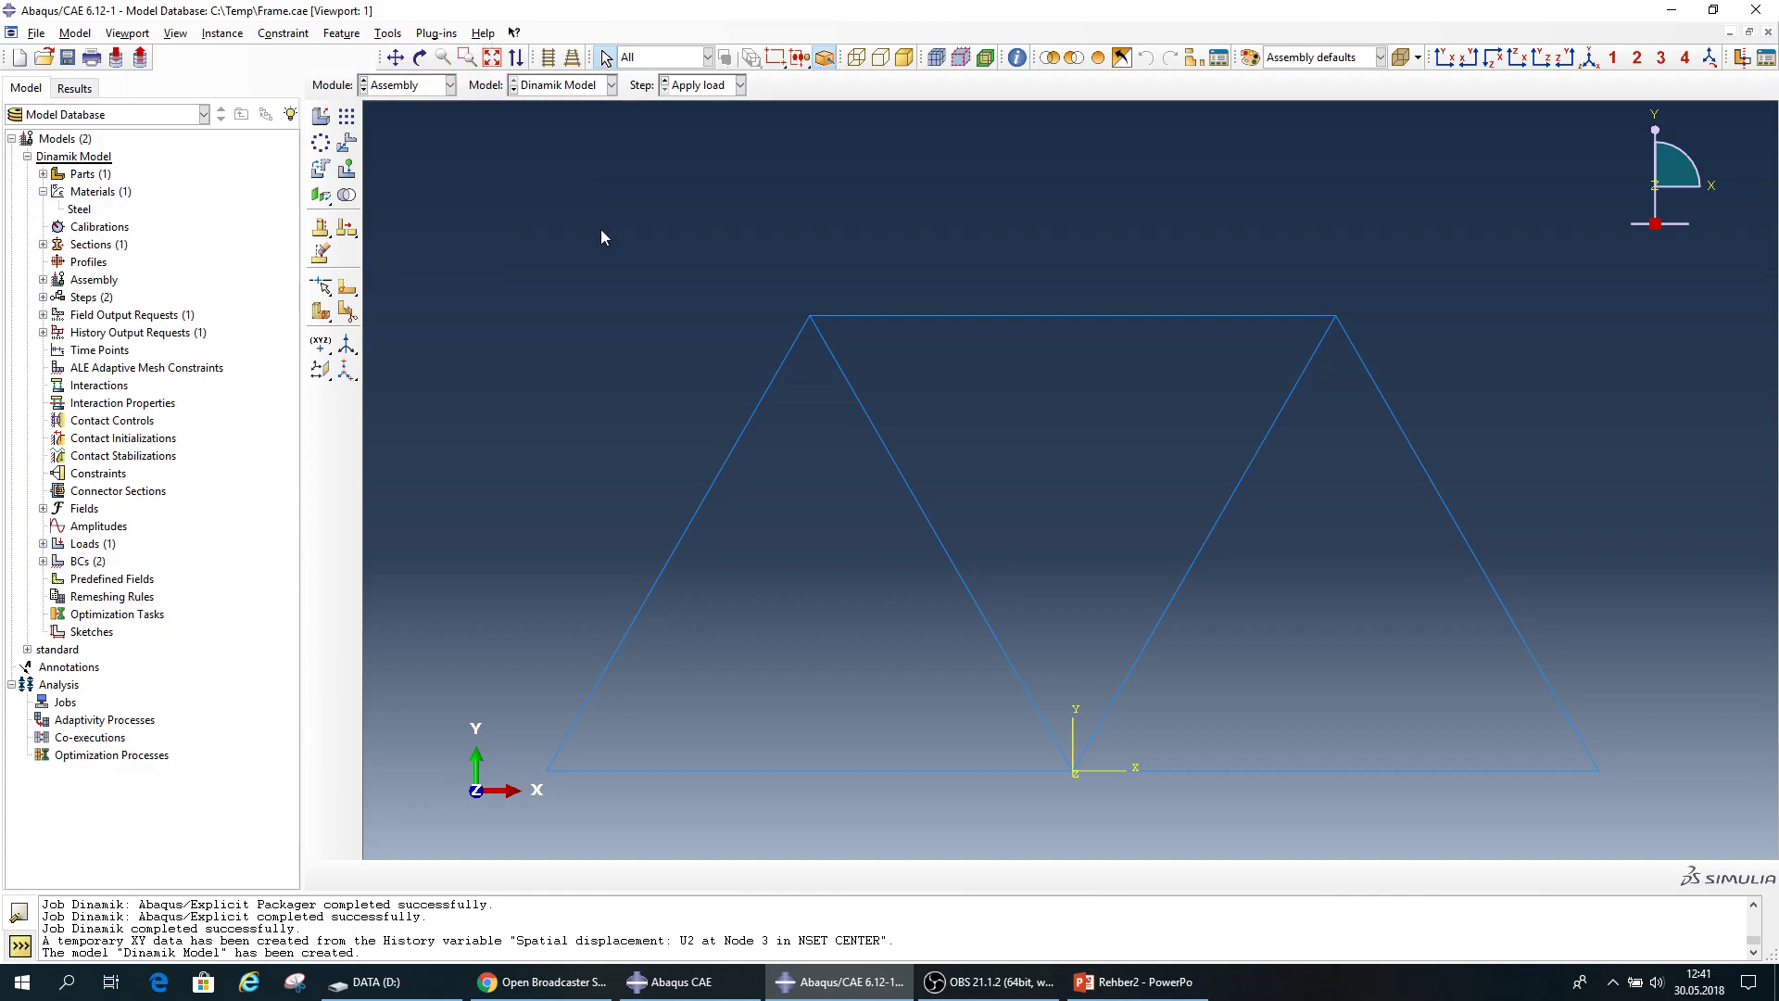
# Create an assembly geometry set named OrtaNokta from the middle vertex of the frame's lower chord.
pyautogui.click(43, 279)
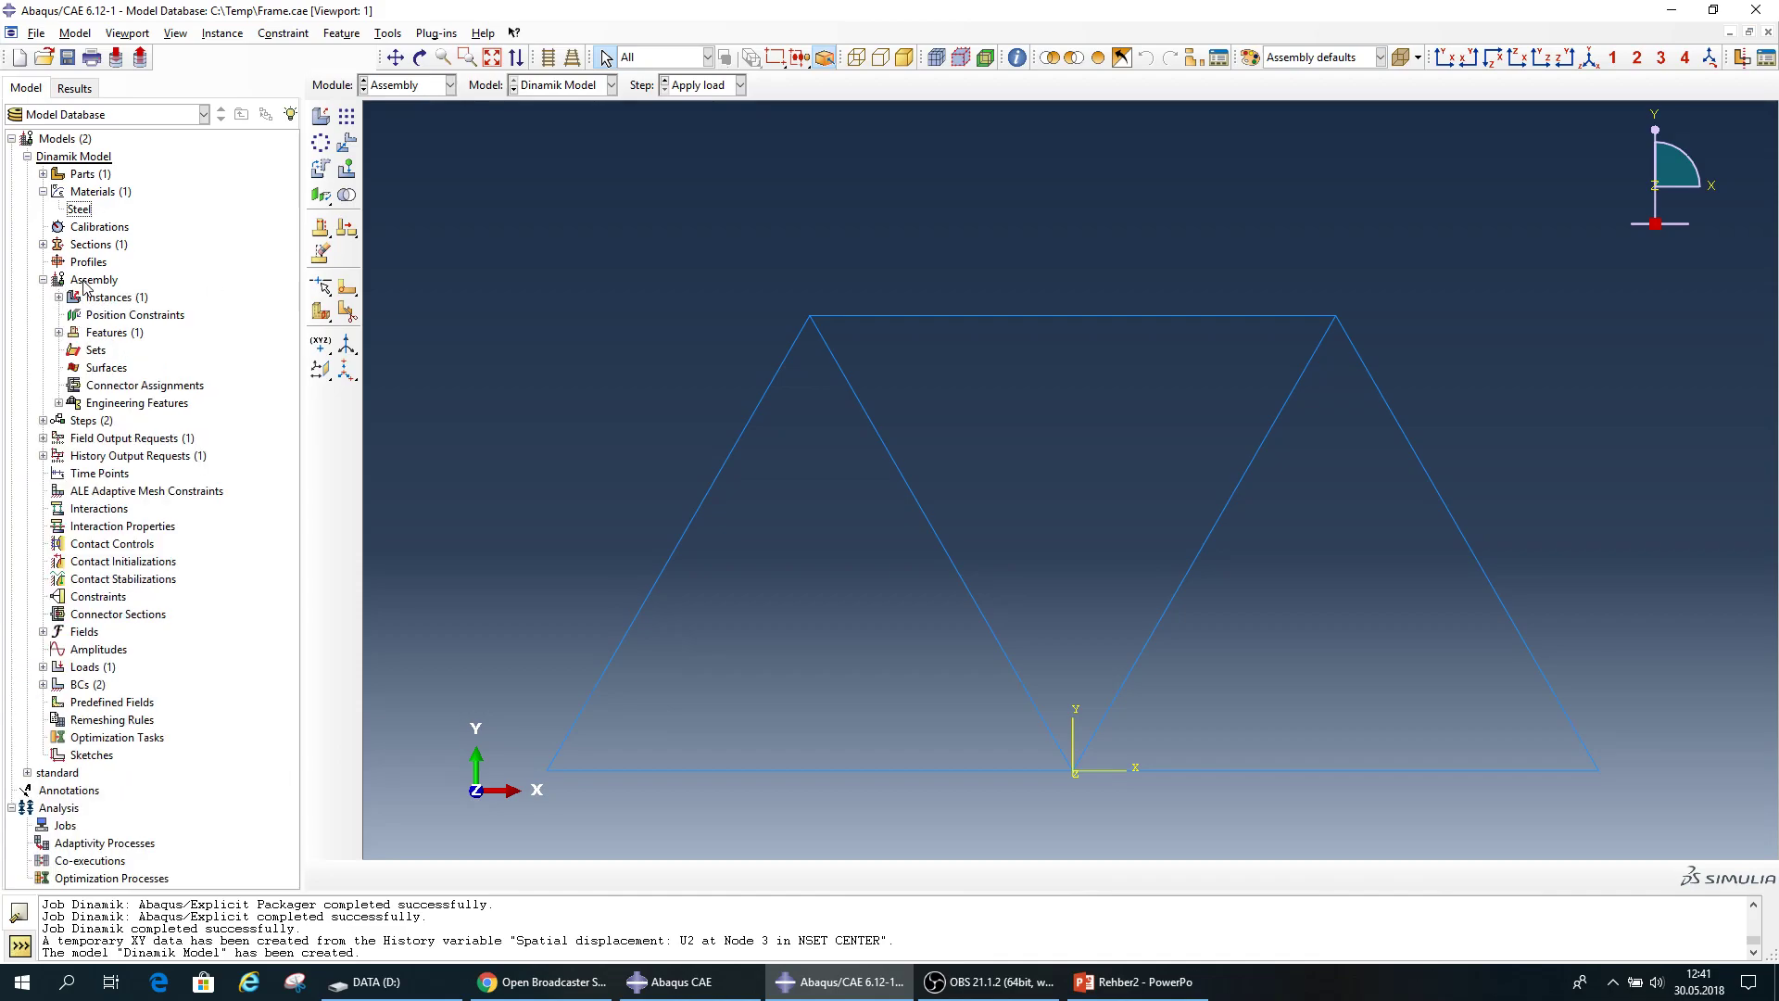
pyautogui.rightClick(97, 355)
pyautogui.click(137, 379)
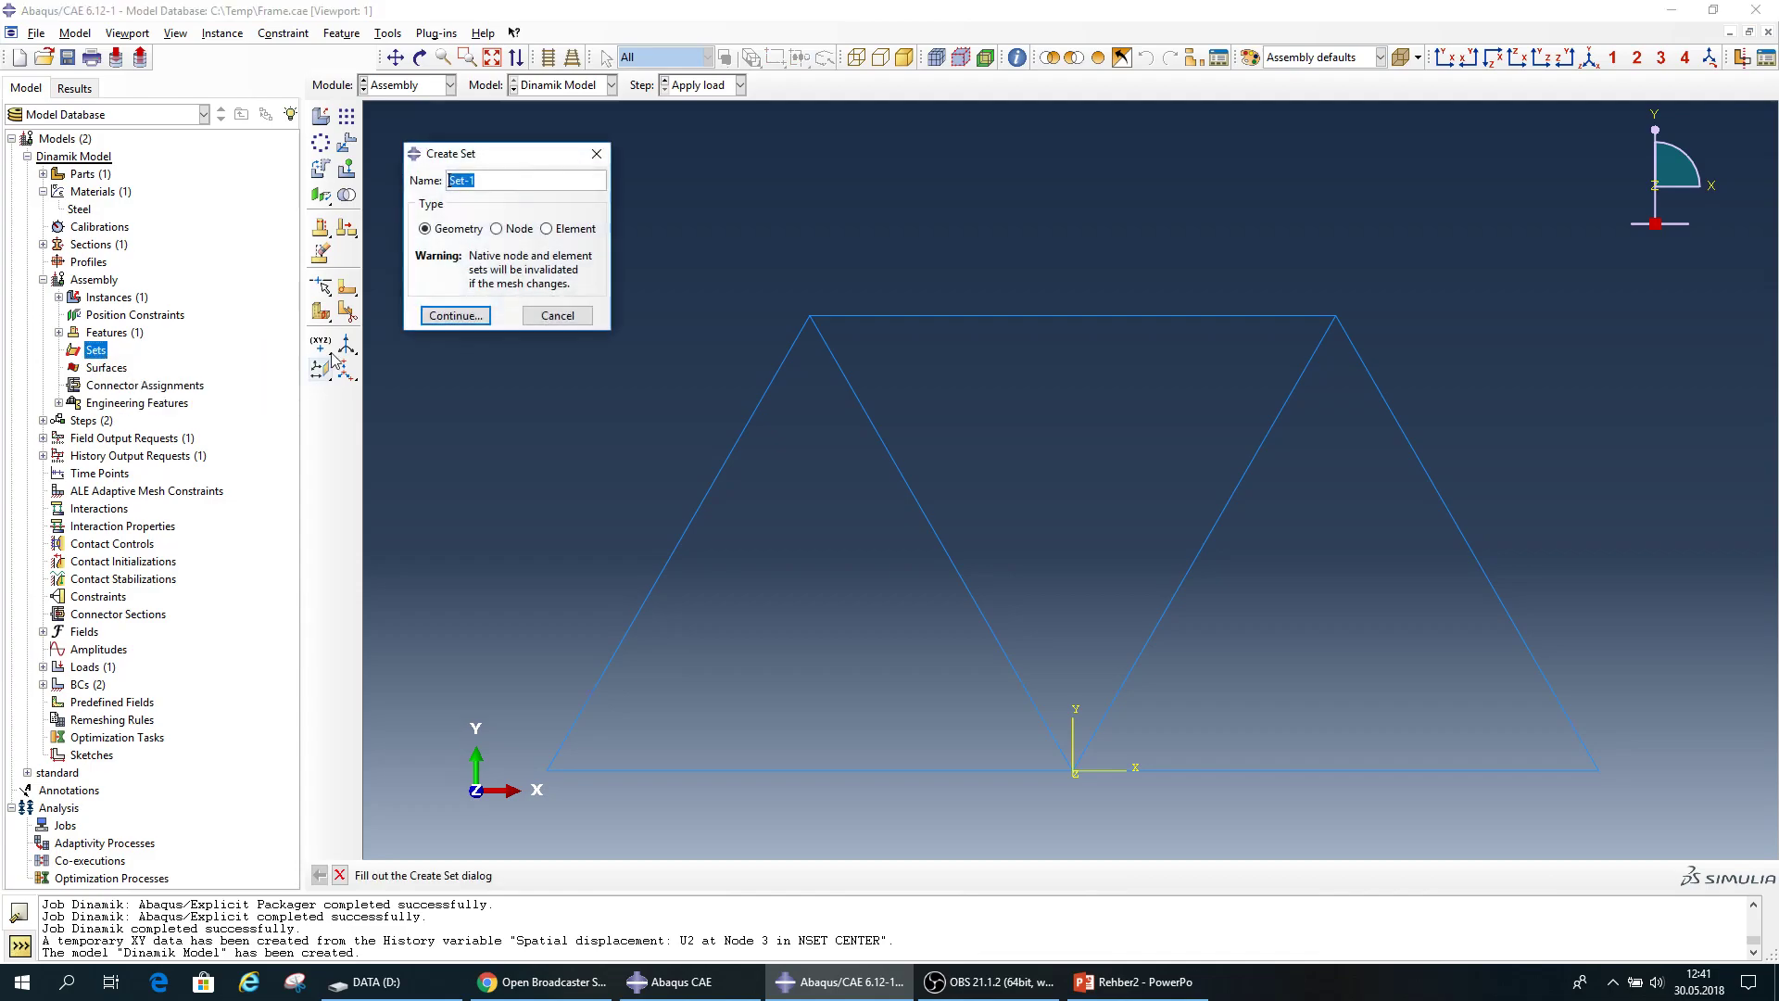
pyautogui.moveTo(476, 165); pyautogui.dragTo(570, 182)
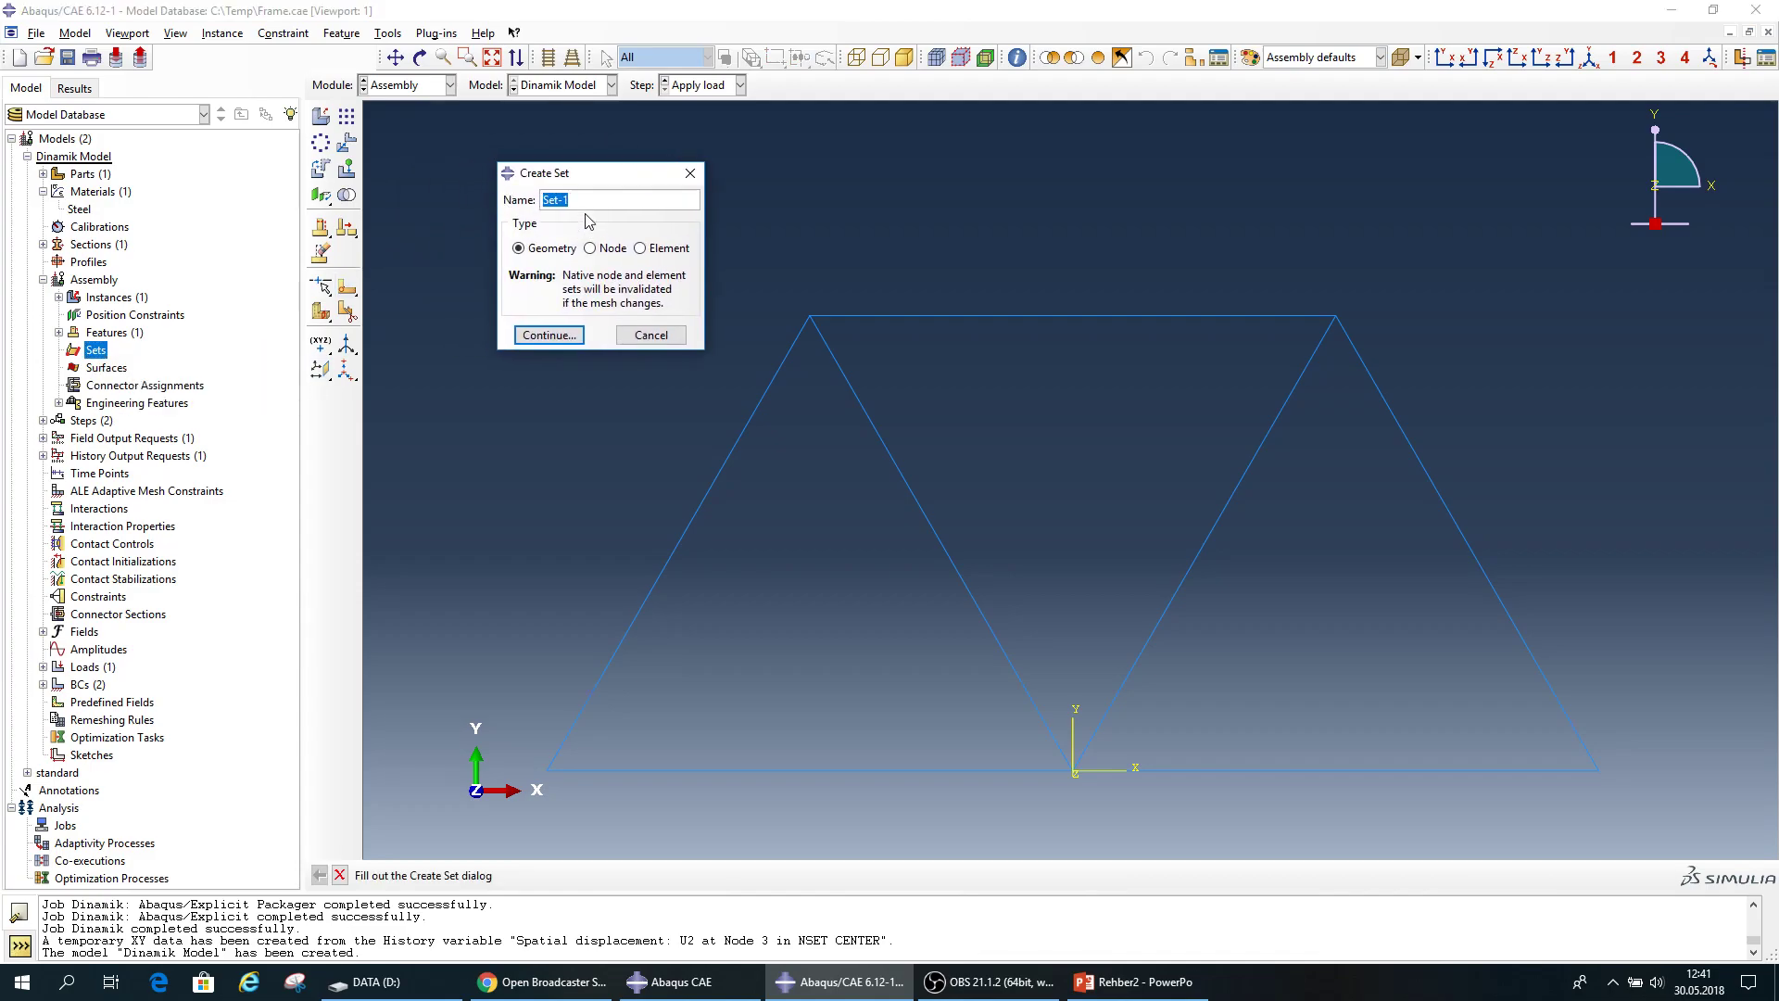
pyautogui.write('C')
pyautogui.click(559, 336)
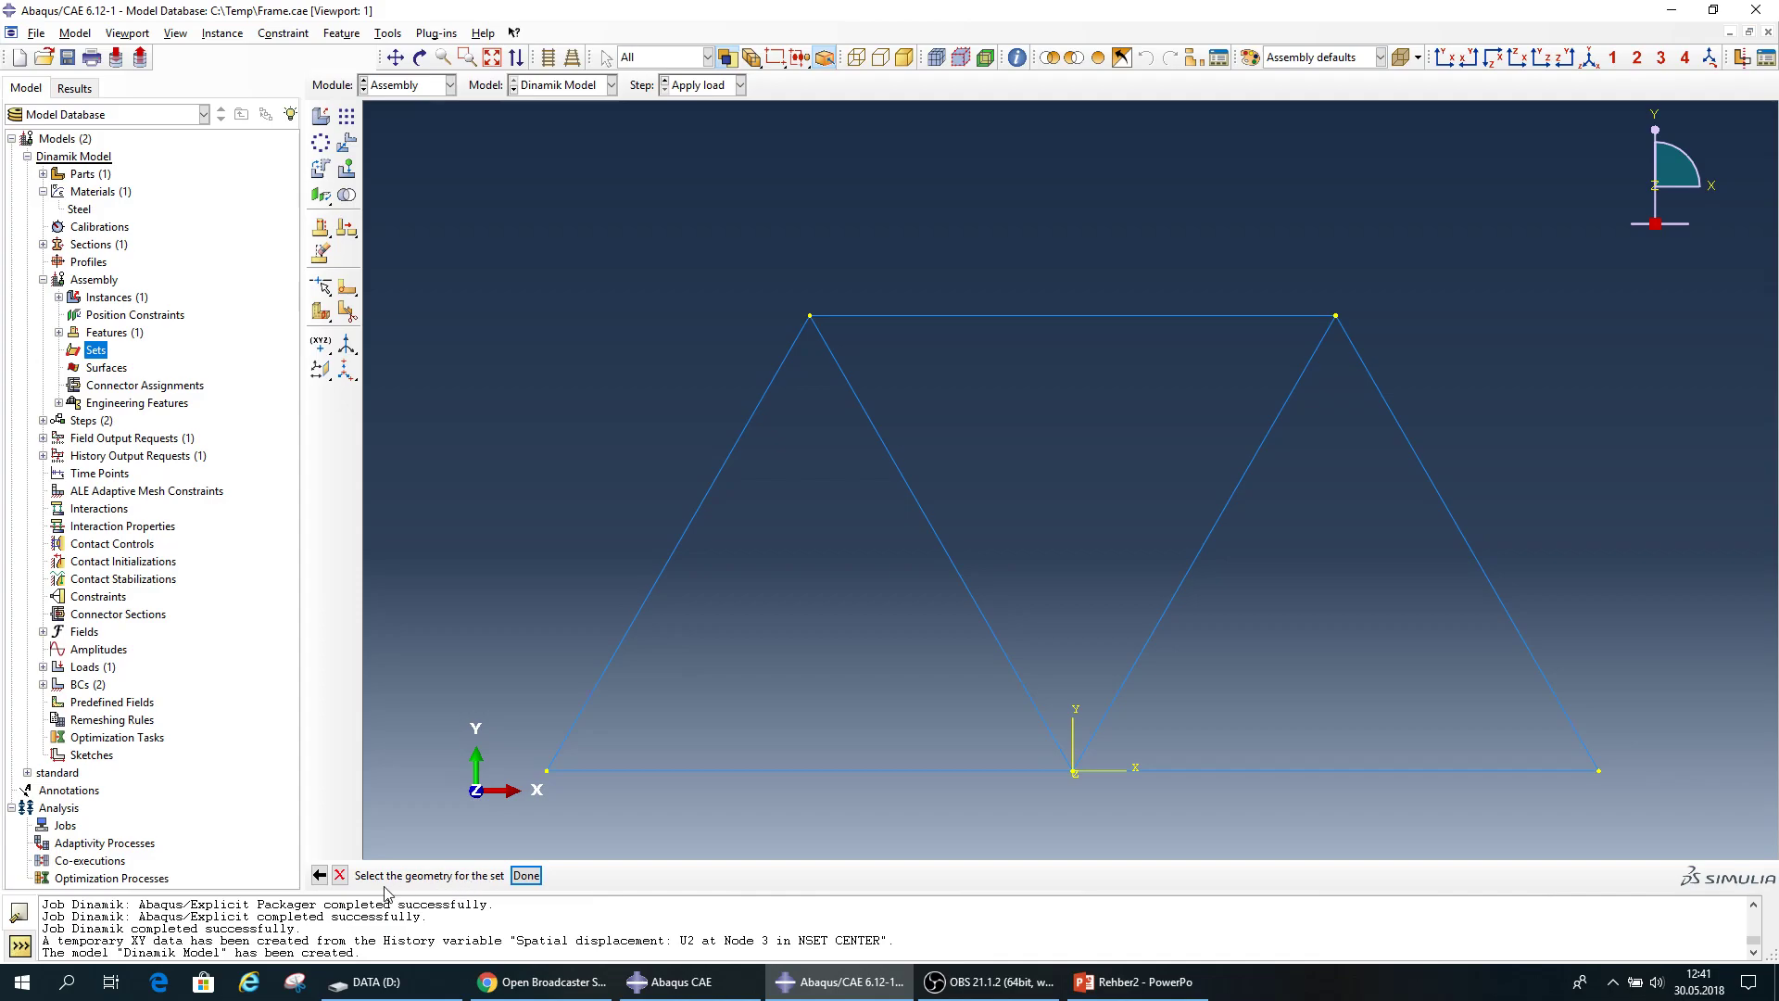
pyautogui.click(1073, 771)
pyautogui.click(526, 875)
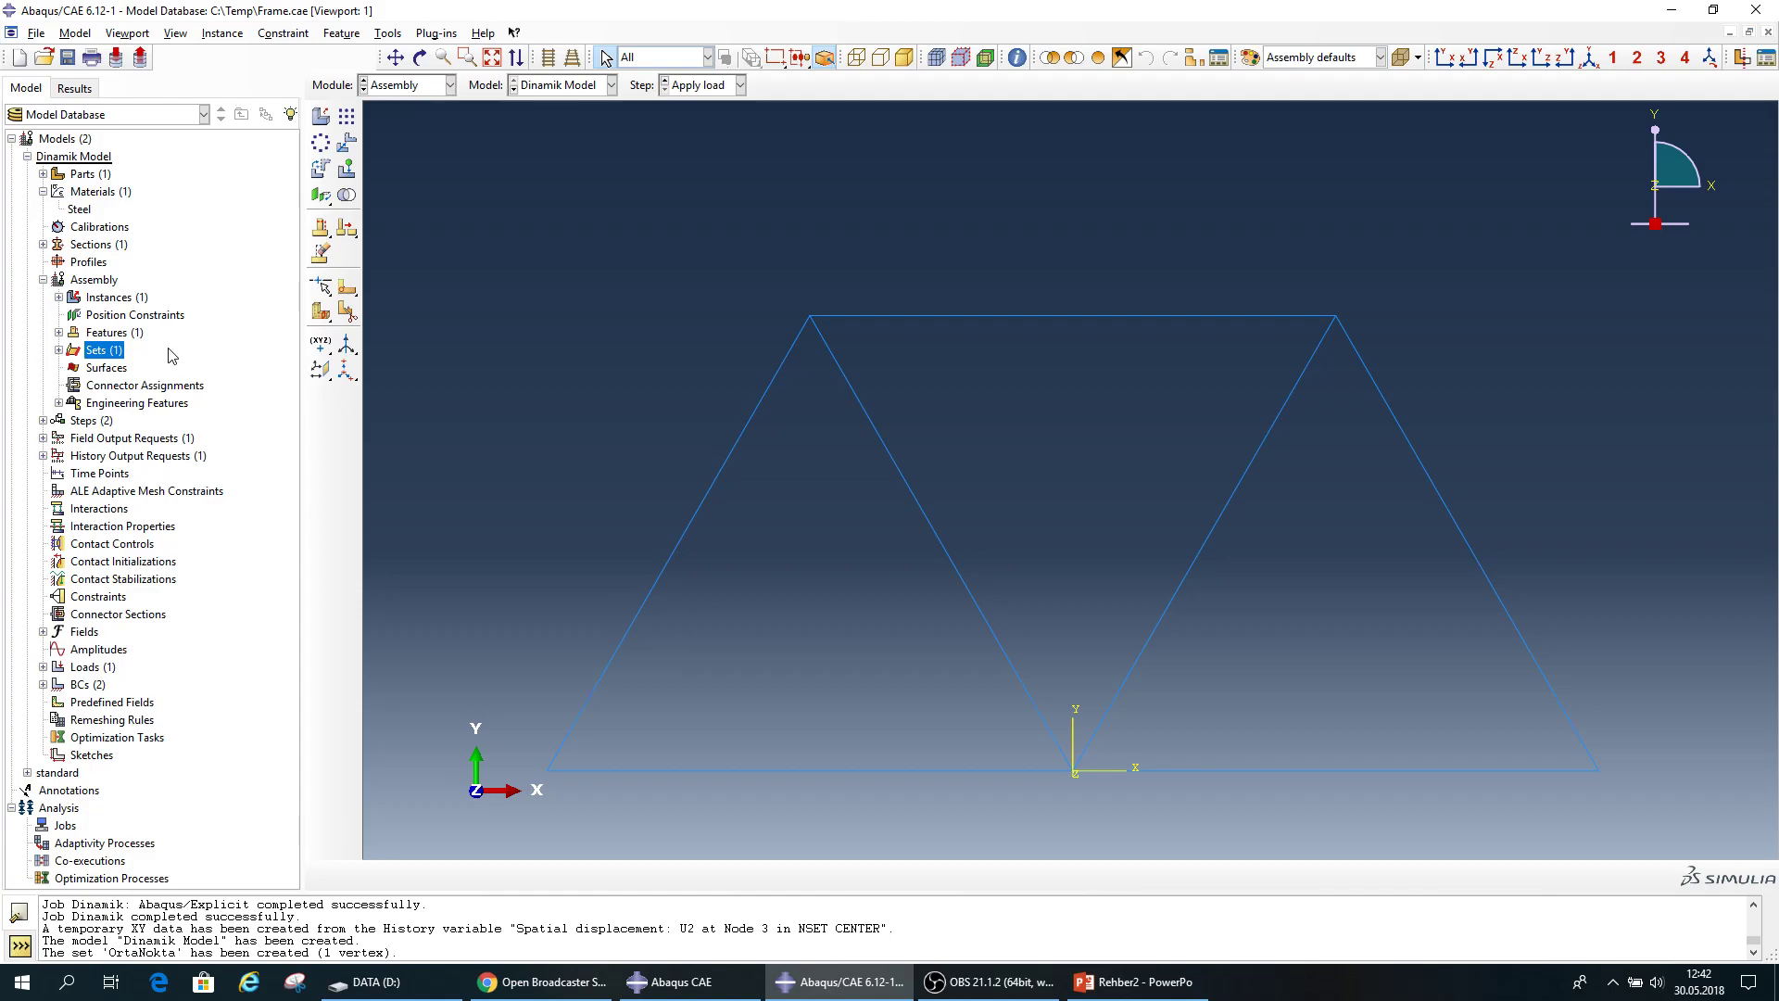
# Expand the assembly's sets and highlight OrtaNokta to check which point it contains.
pyautogui.doubleClick(93, 350)
pyautogui.click(58, 350)
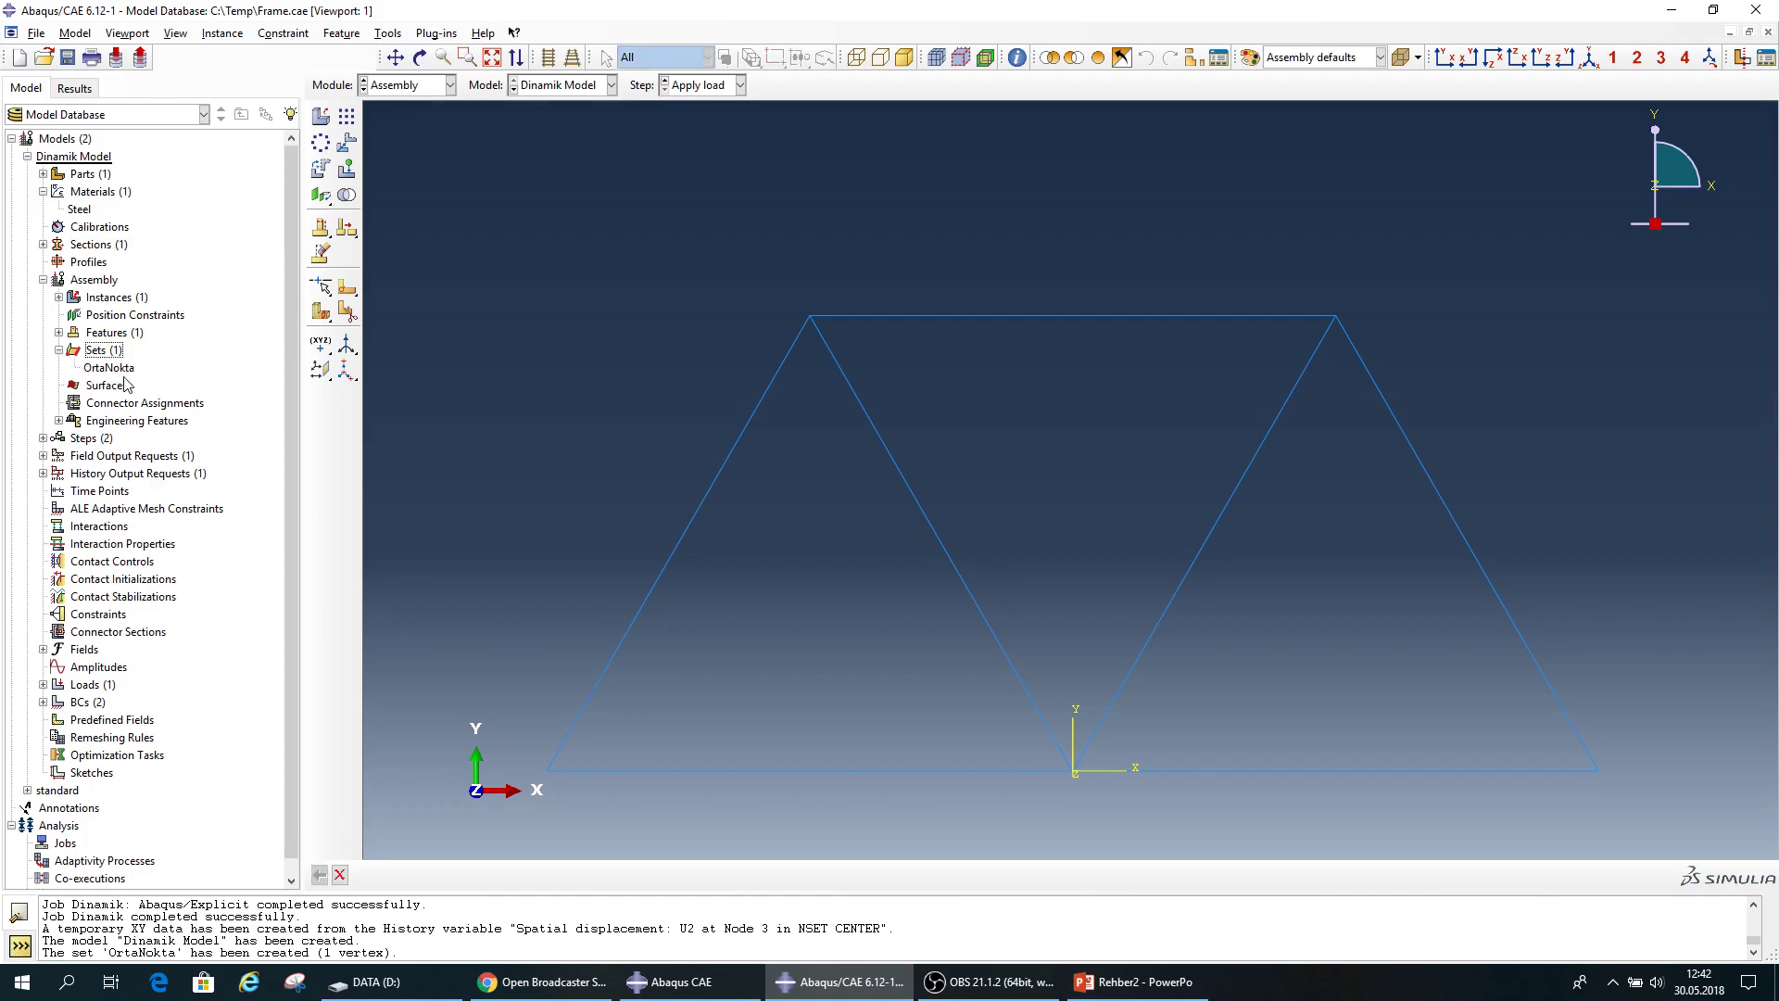
pyautogui.click(125, 371)
pyautogui.click(225, 368)
pyautogui.click(123, 369)
pyautogui.click(156, 371)
pyautogui.click(115, 369)
pyautogui.click(259, 384)
# Switch to the Step module and open history output request H-Output-1 of the Apply load step for editing.
pyautogui.click(446, 87)
pyautogui.click(425, 160)
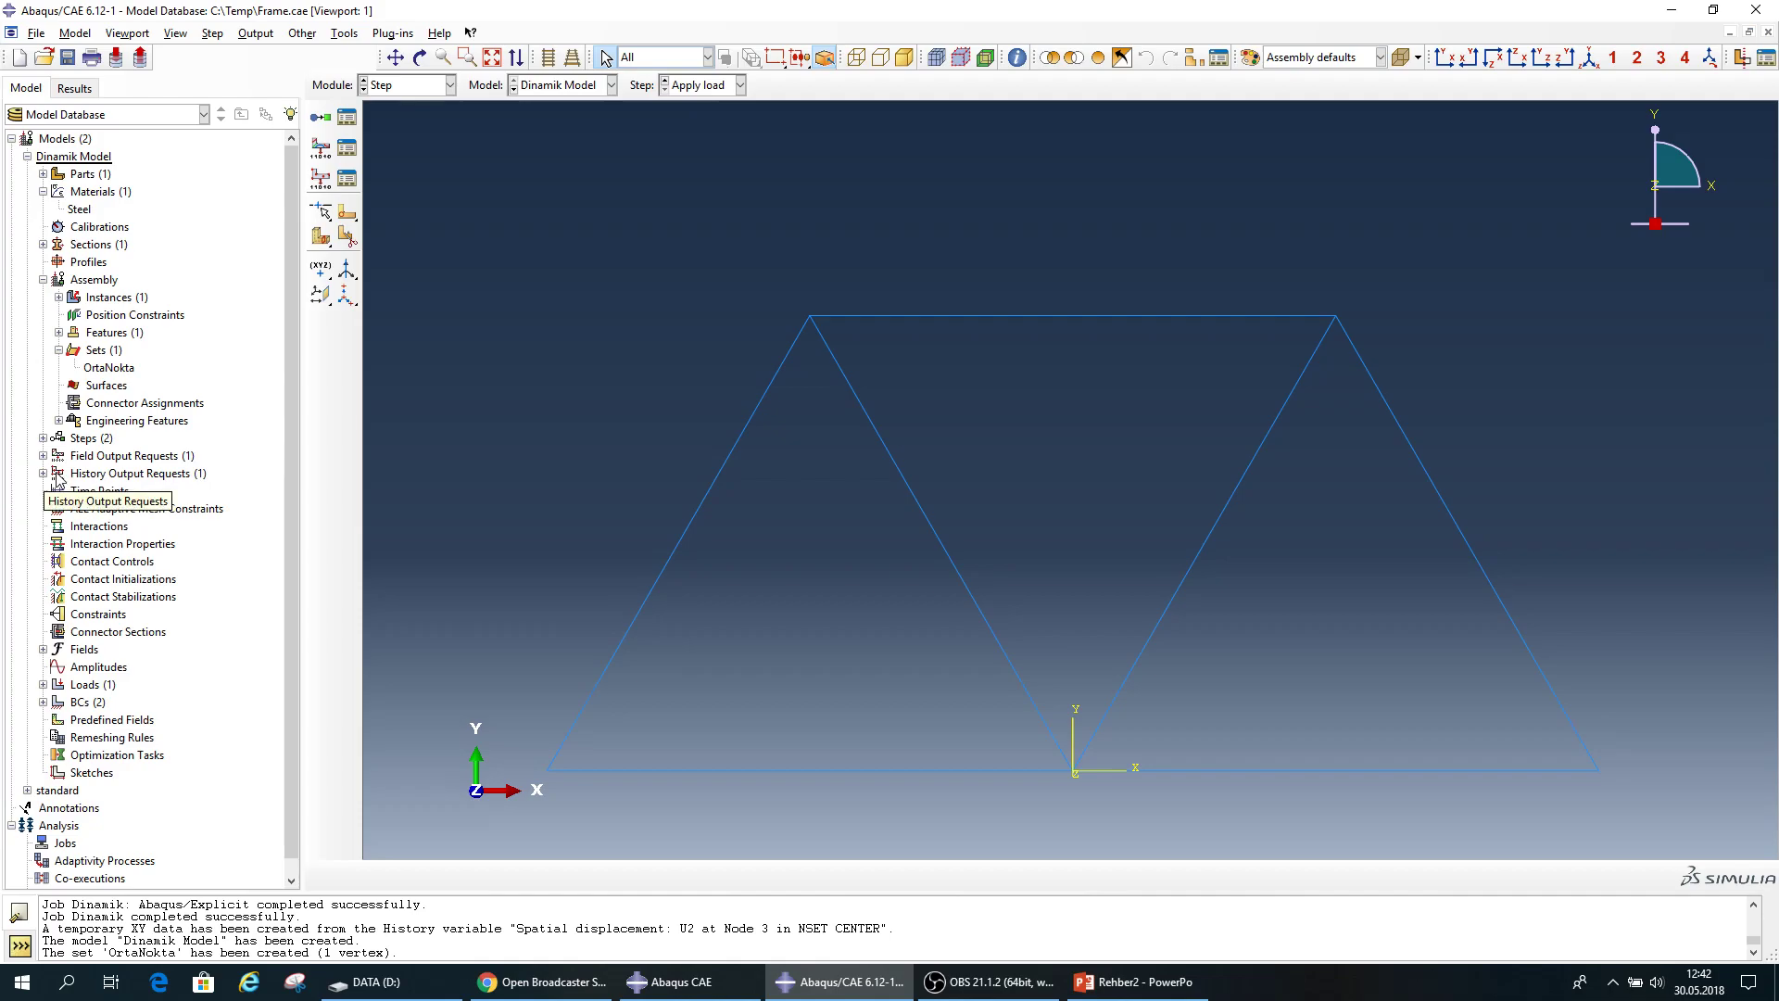
pyautogui.click(346, 180)
pyautogui.moveTo(352, 198); pyautogui.dragTo(542, 142)
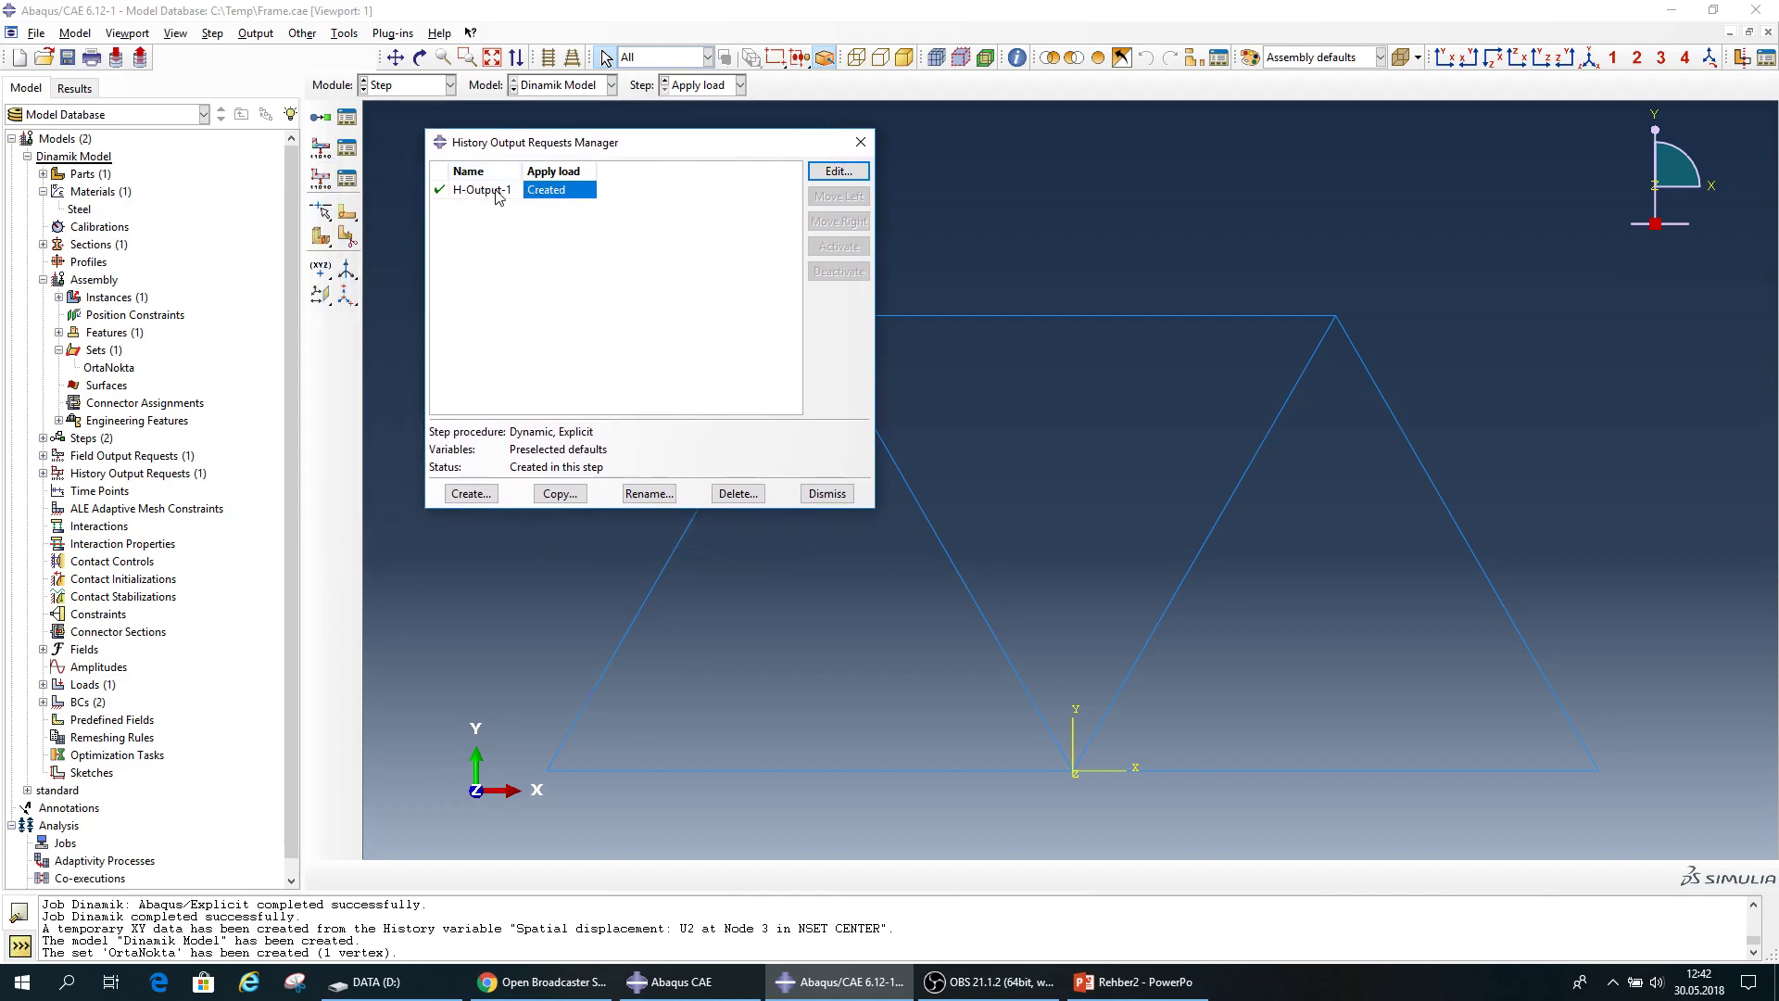
pyautogui.click(837, 176)
pyautogui.moveTo(806, 74); pyautogui.dragTo(1202, 76)
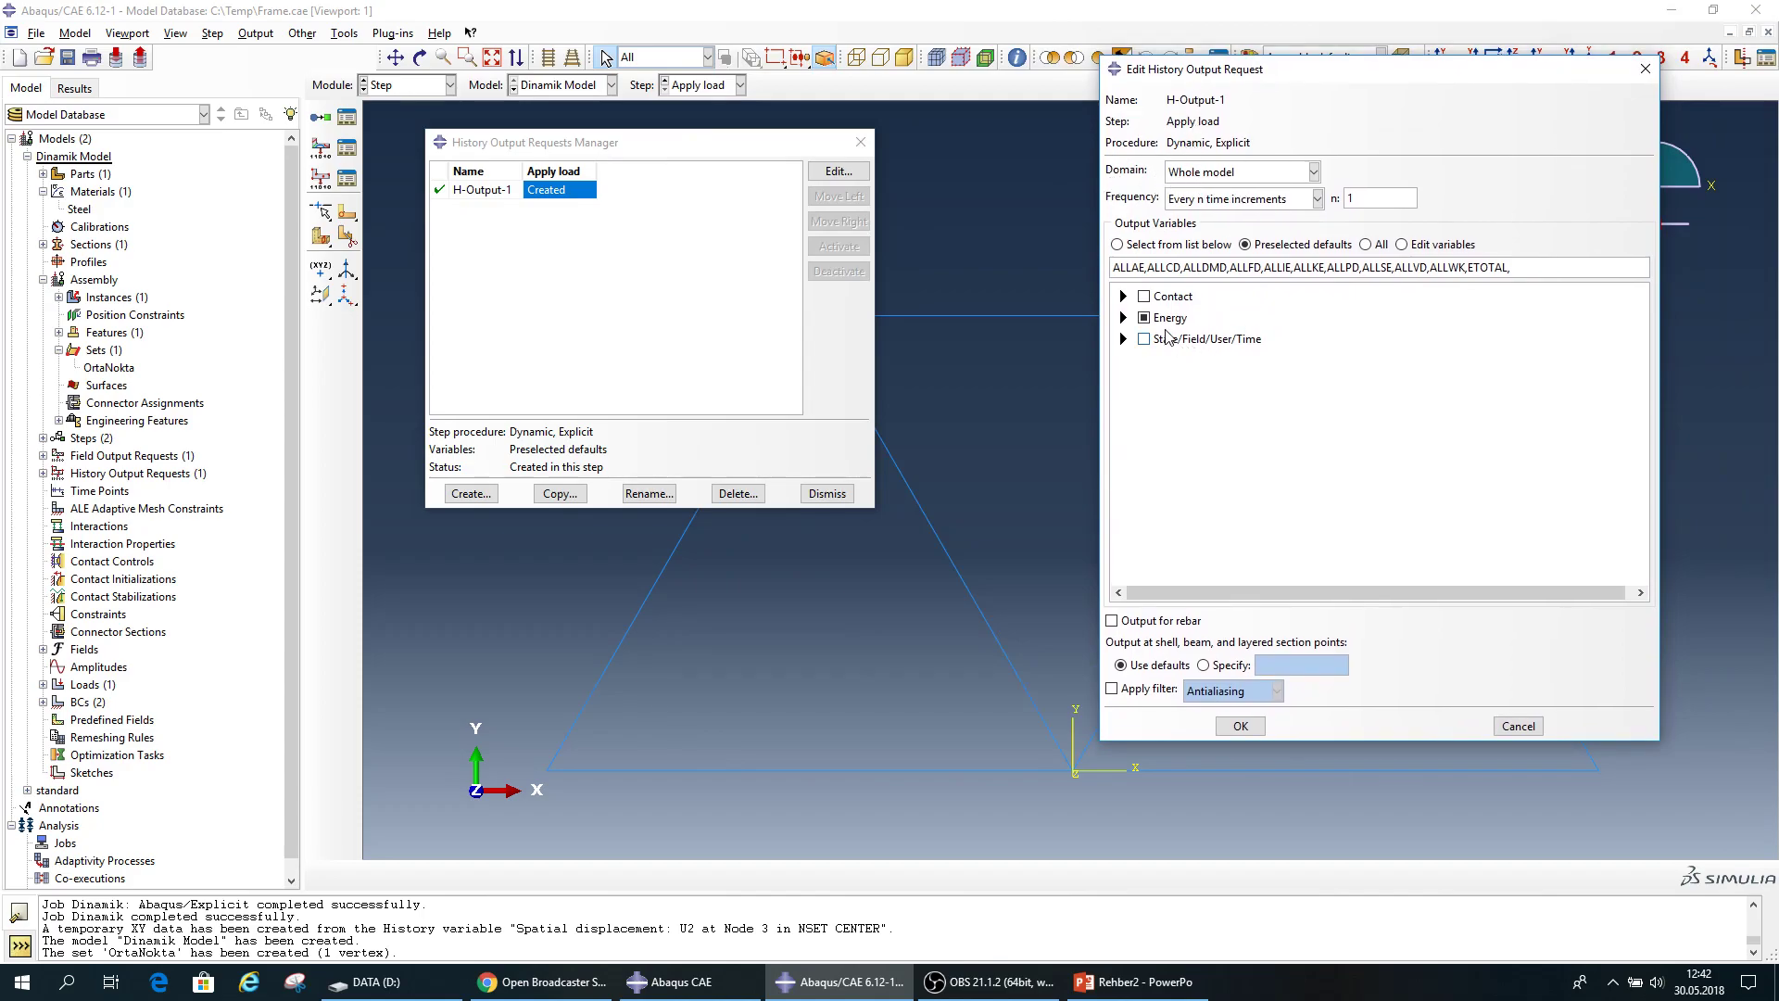
# Set the history output request's domain to the set OrtaNokta.
pyautogui.click(1313, 173)
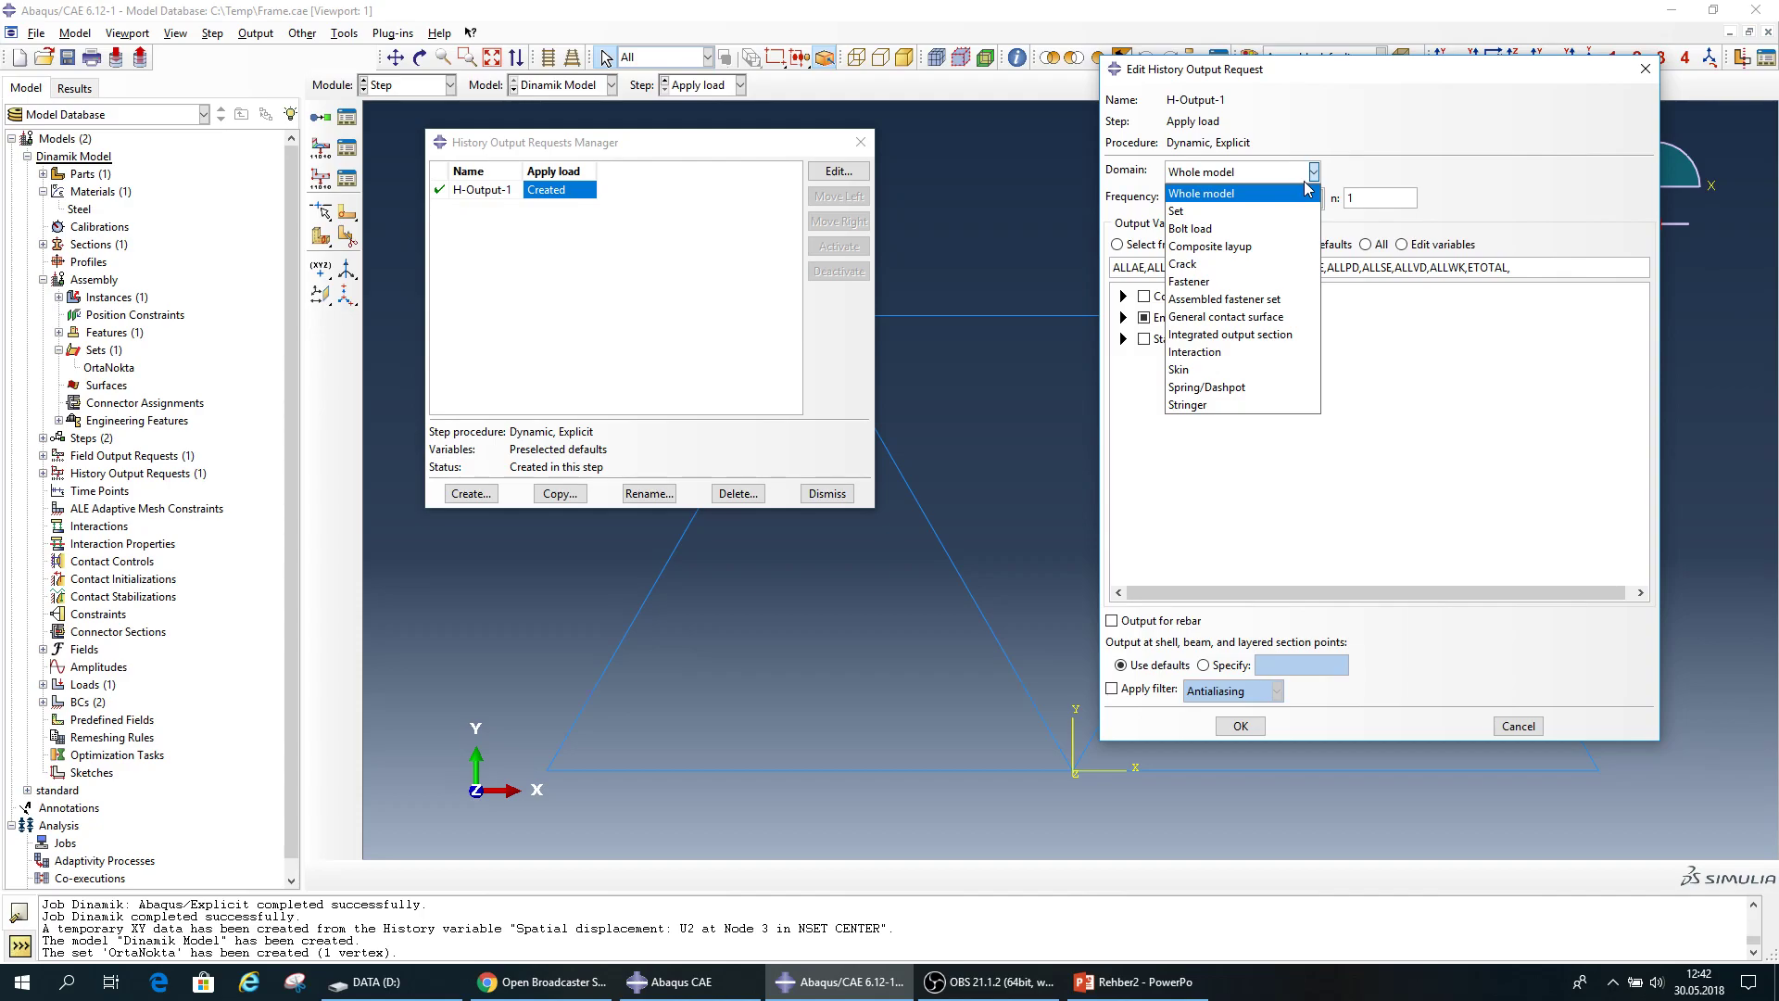
pyautogui.click(1183, 212)
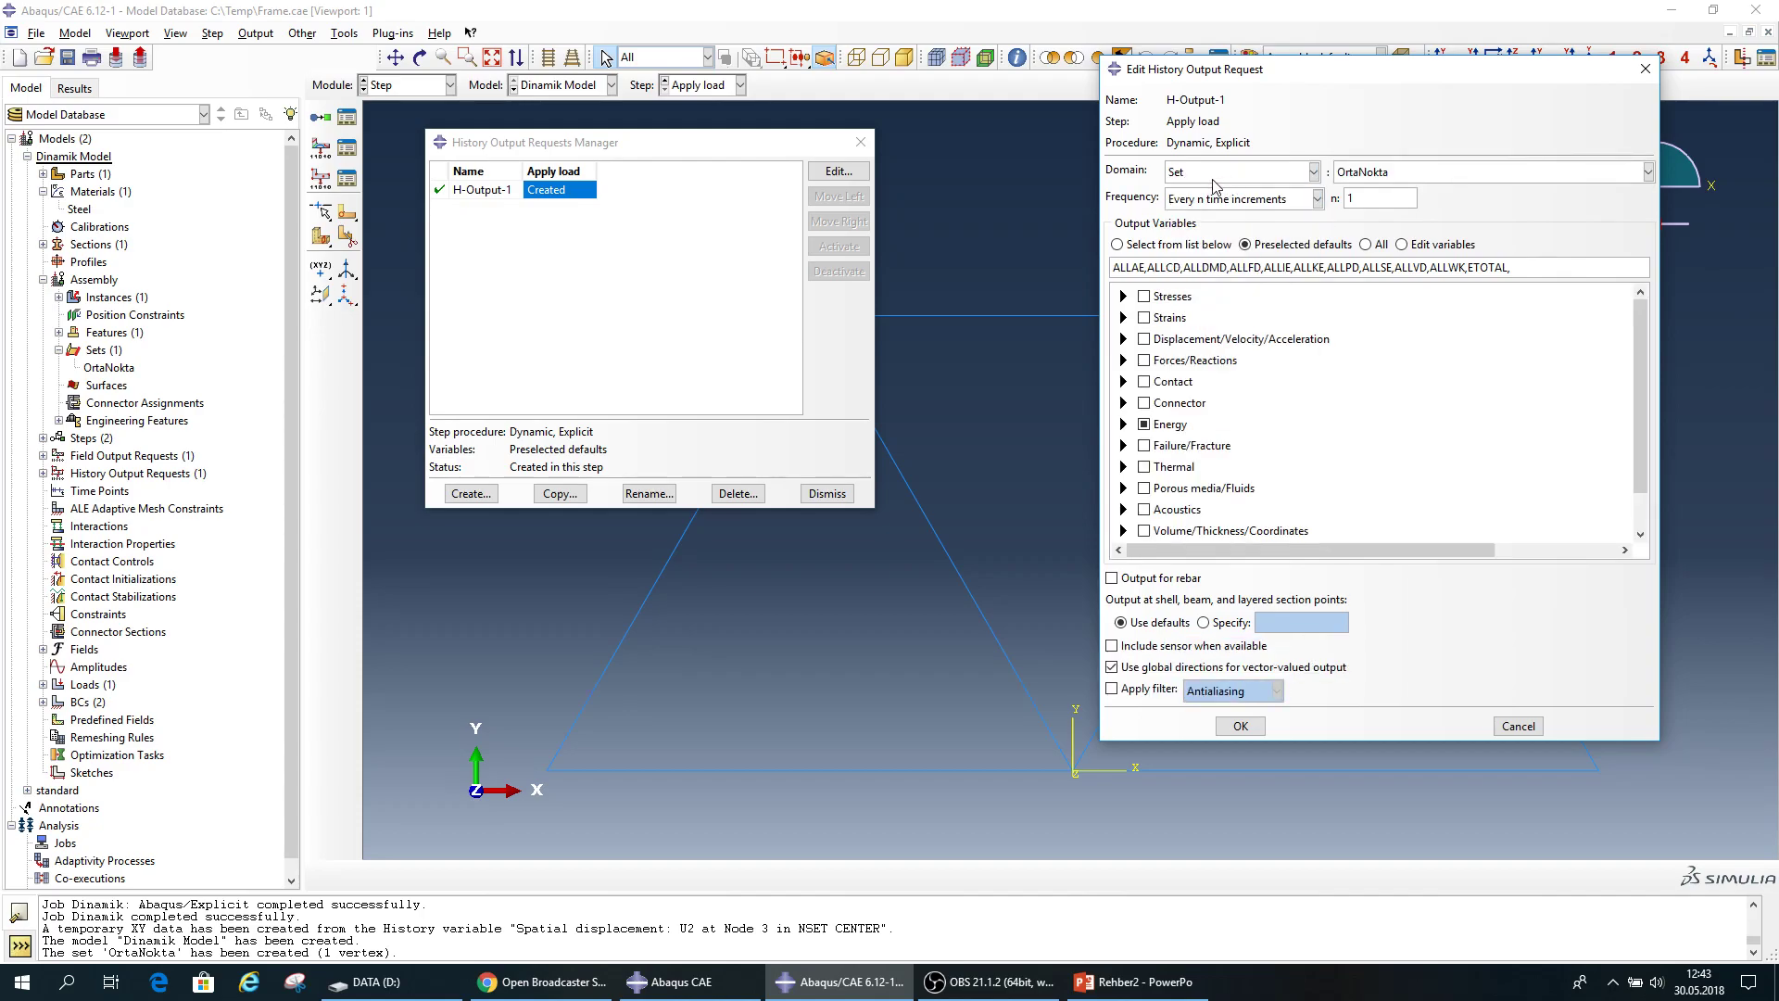
pyautogui.click(1349, 176)
pyautogui.click(1402, 200)
pyautogui.click(1393, 179)
pyautogui.click(1397, 196)
# Deselect the Energy outputs, request UT, Translations instead, and close the History Output Requests Manager.
pyautogui.click(1161, 429)
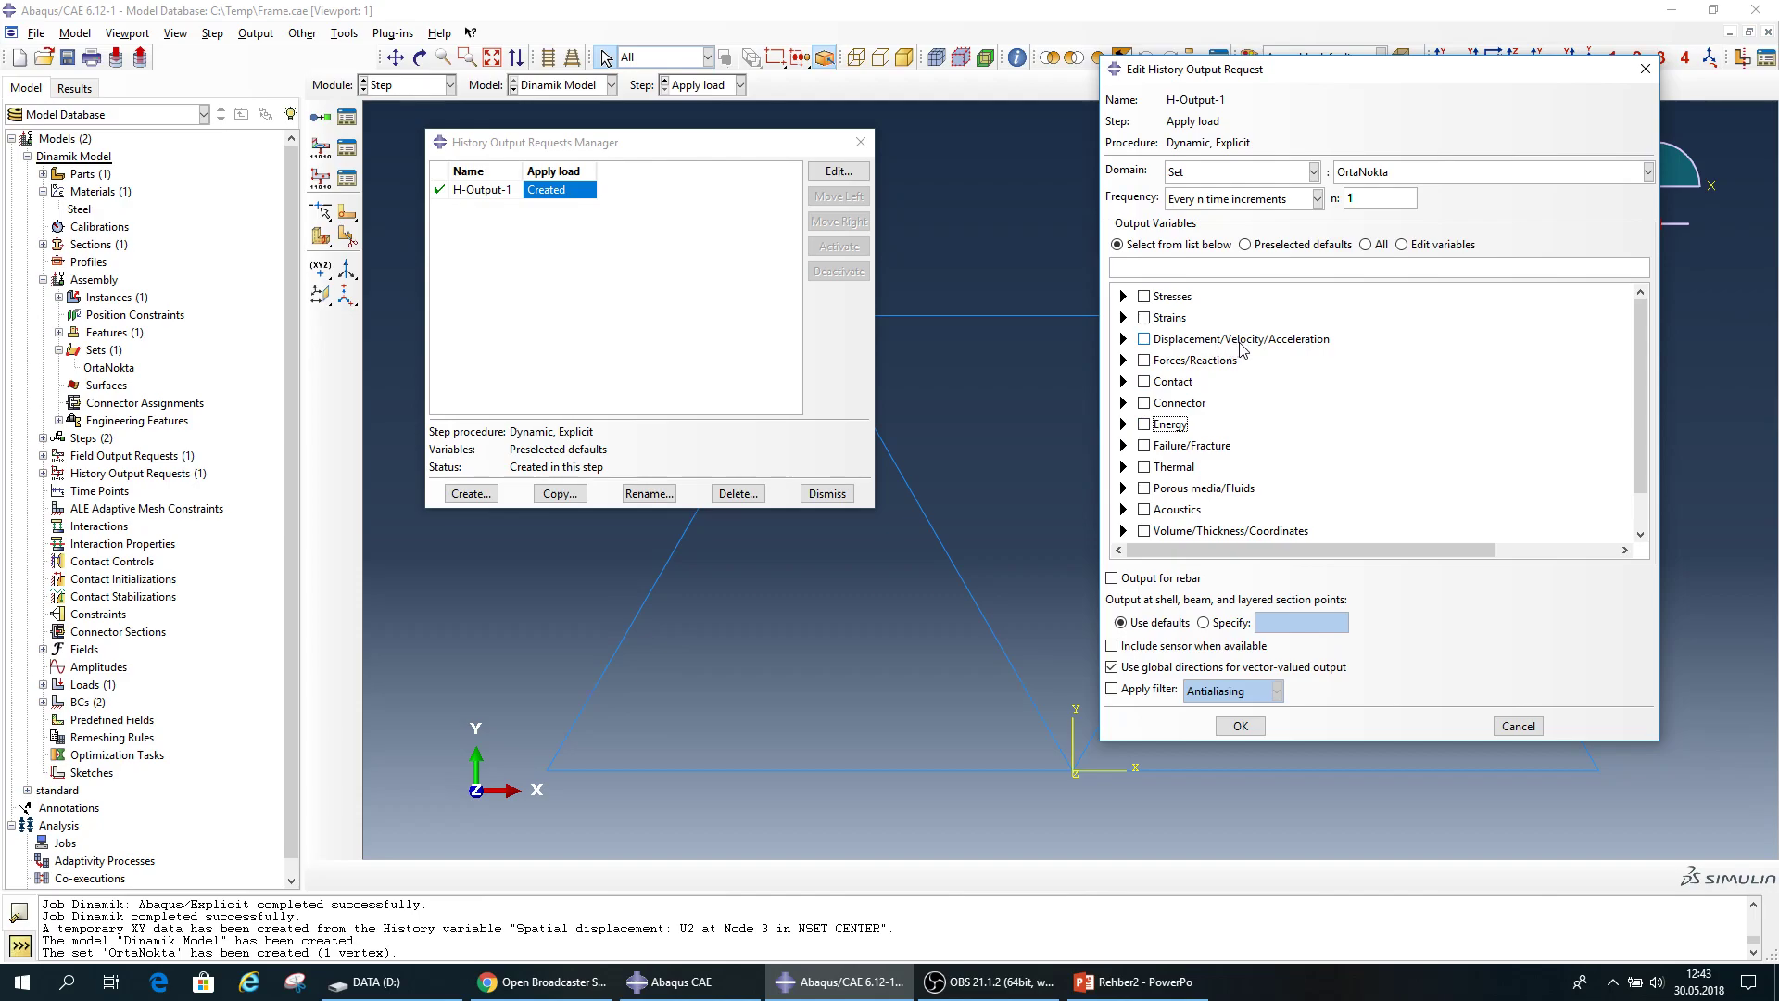
pyautogui.click(1124, 340)
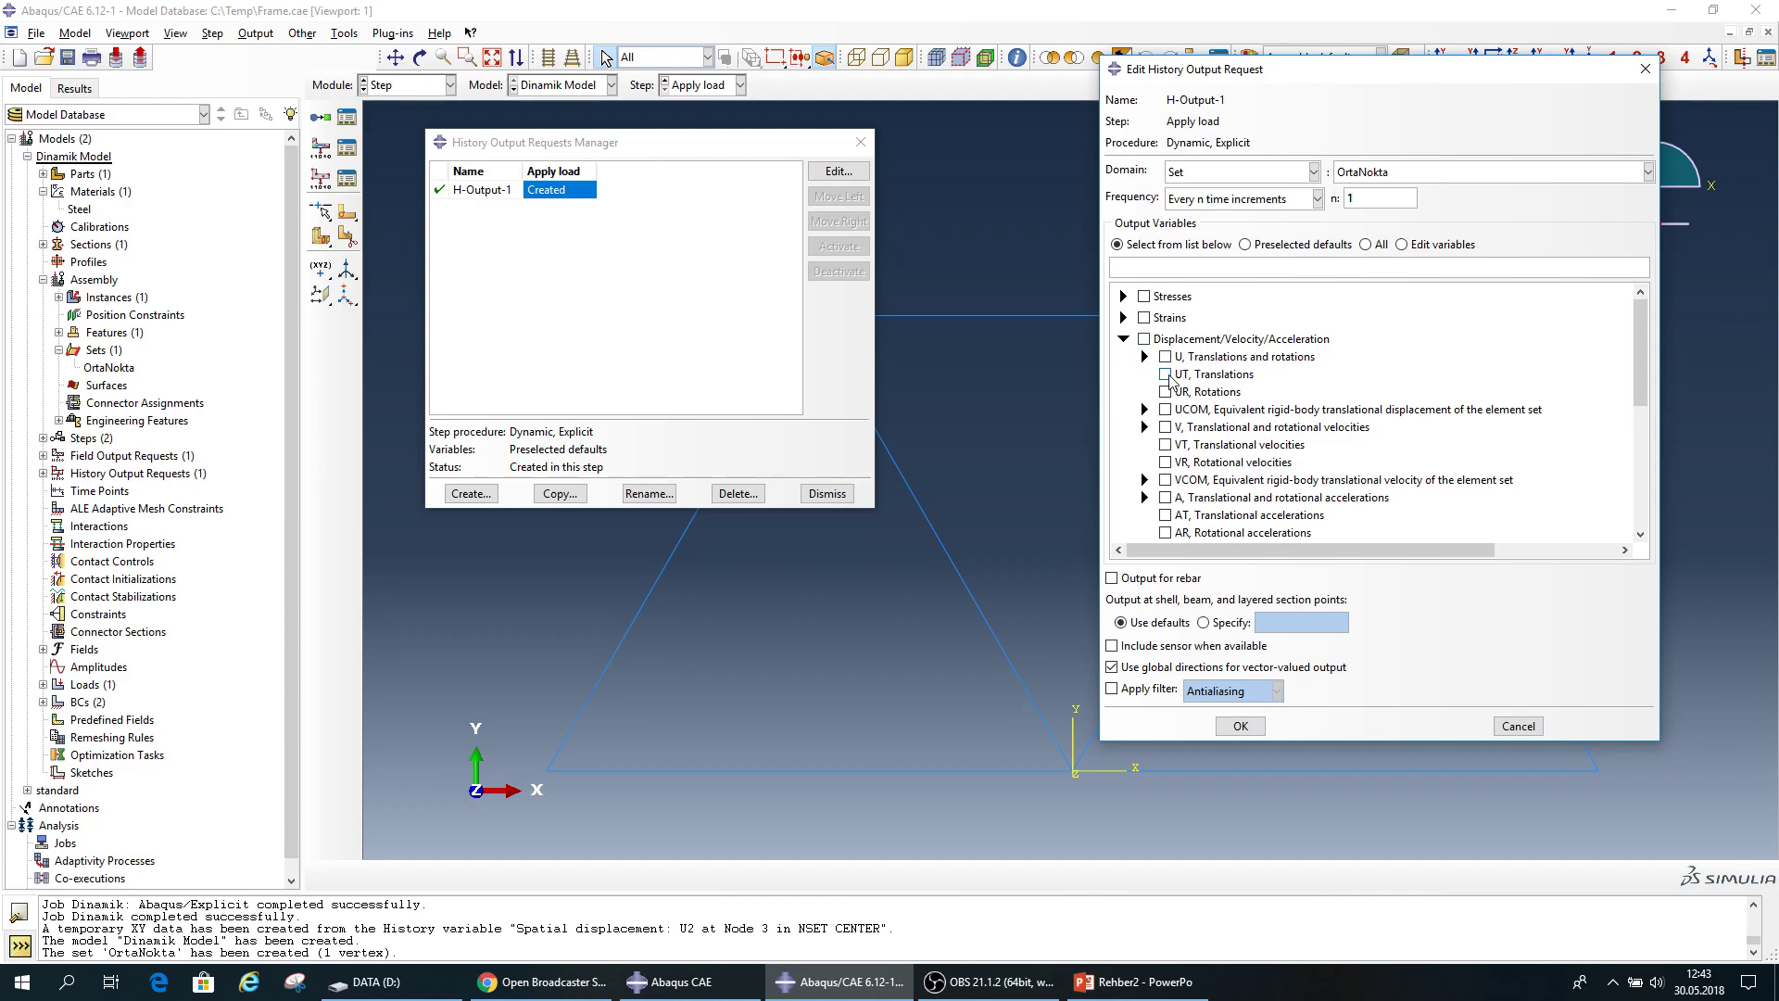
pyautogui.click(1144, 355)
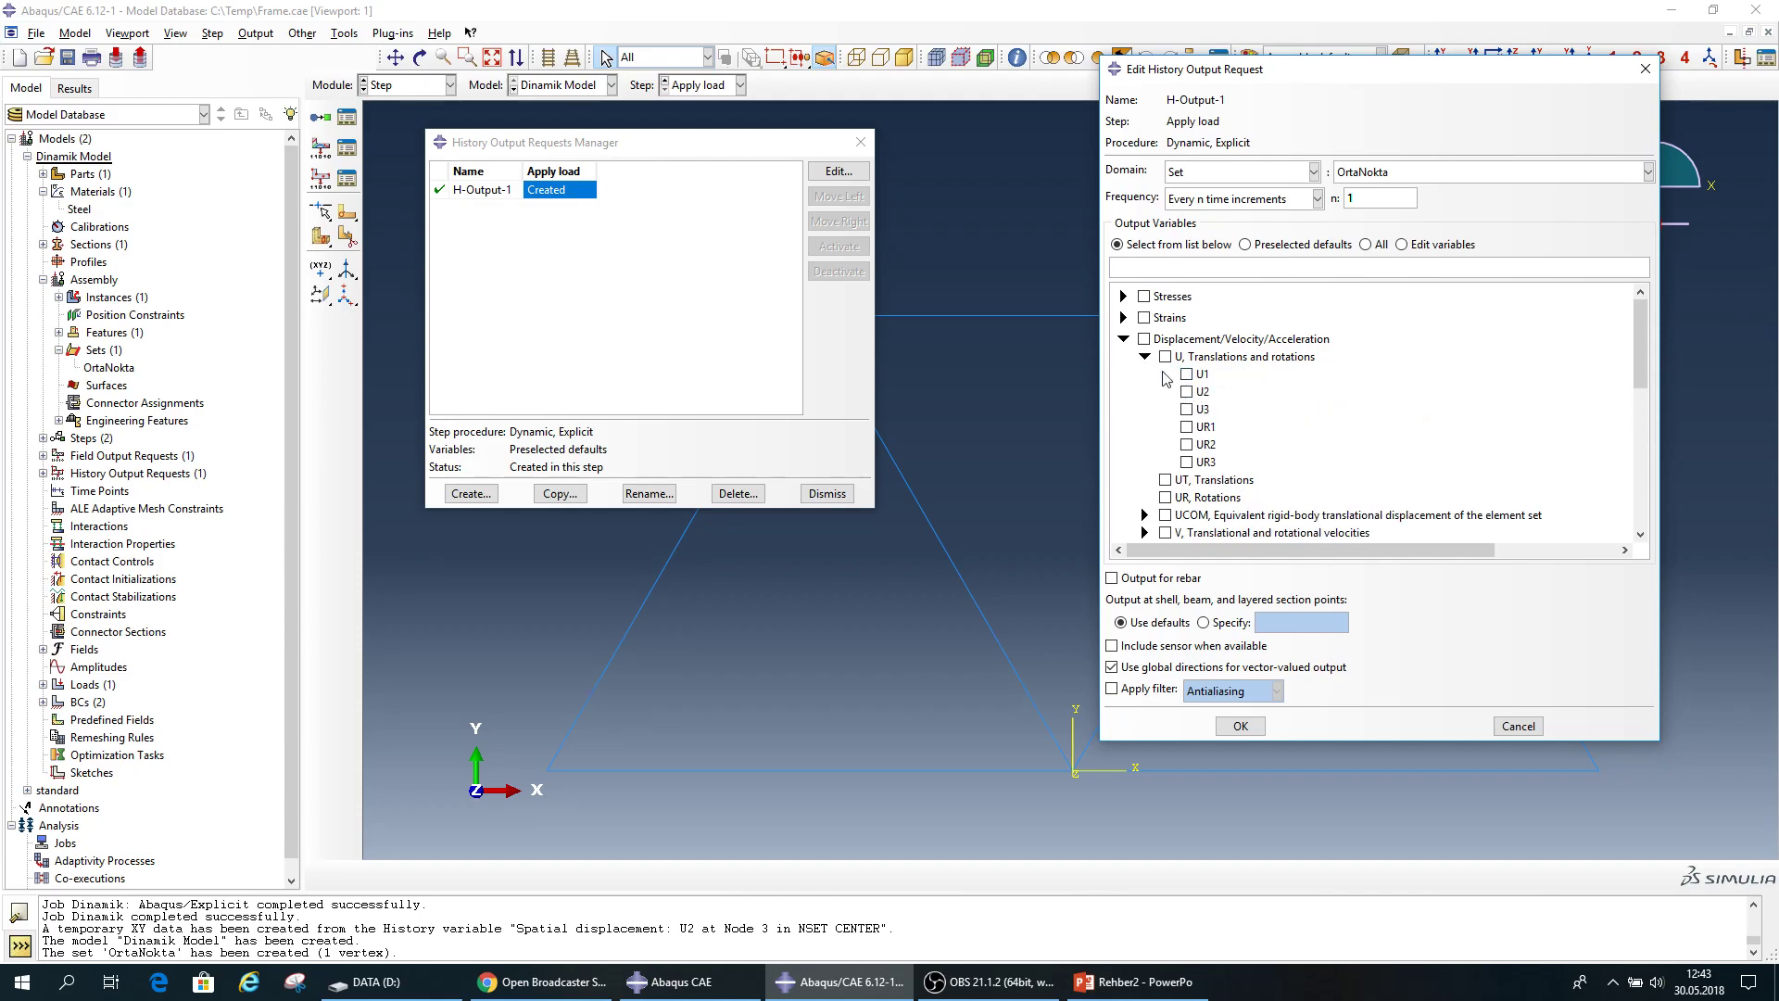
pyautogui.click(1145, 356)
pyautogui.click(1165, 375)
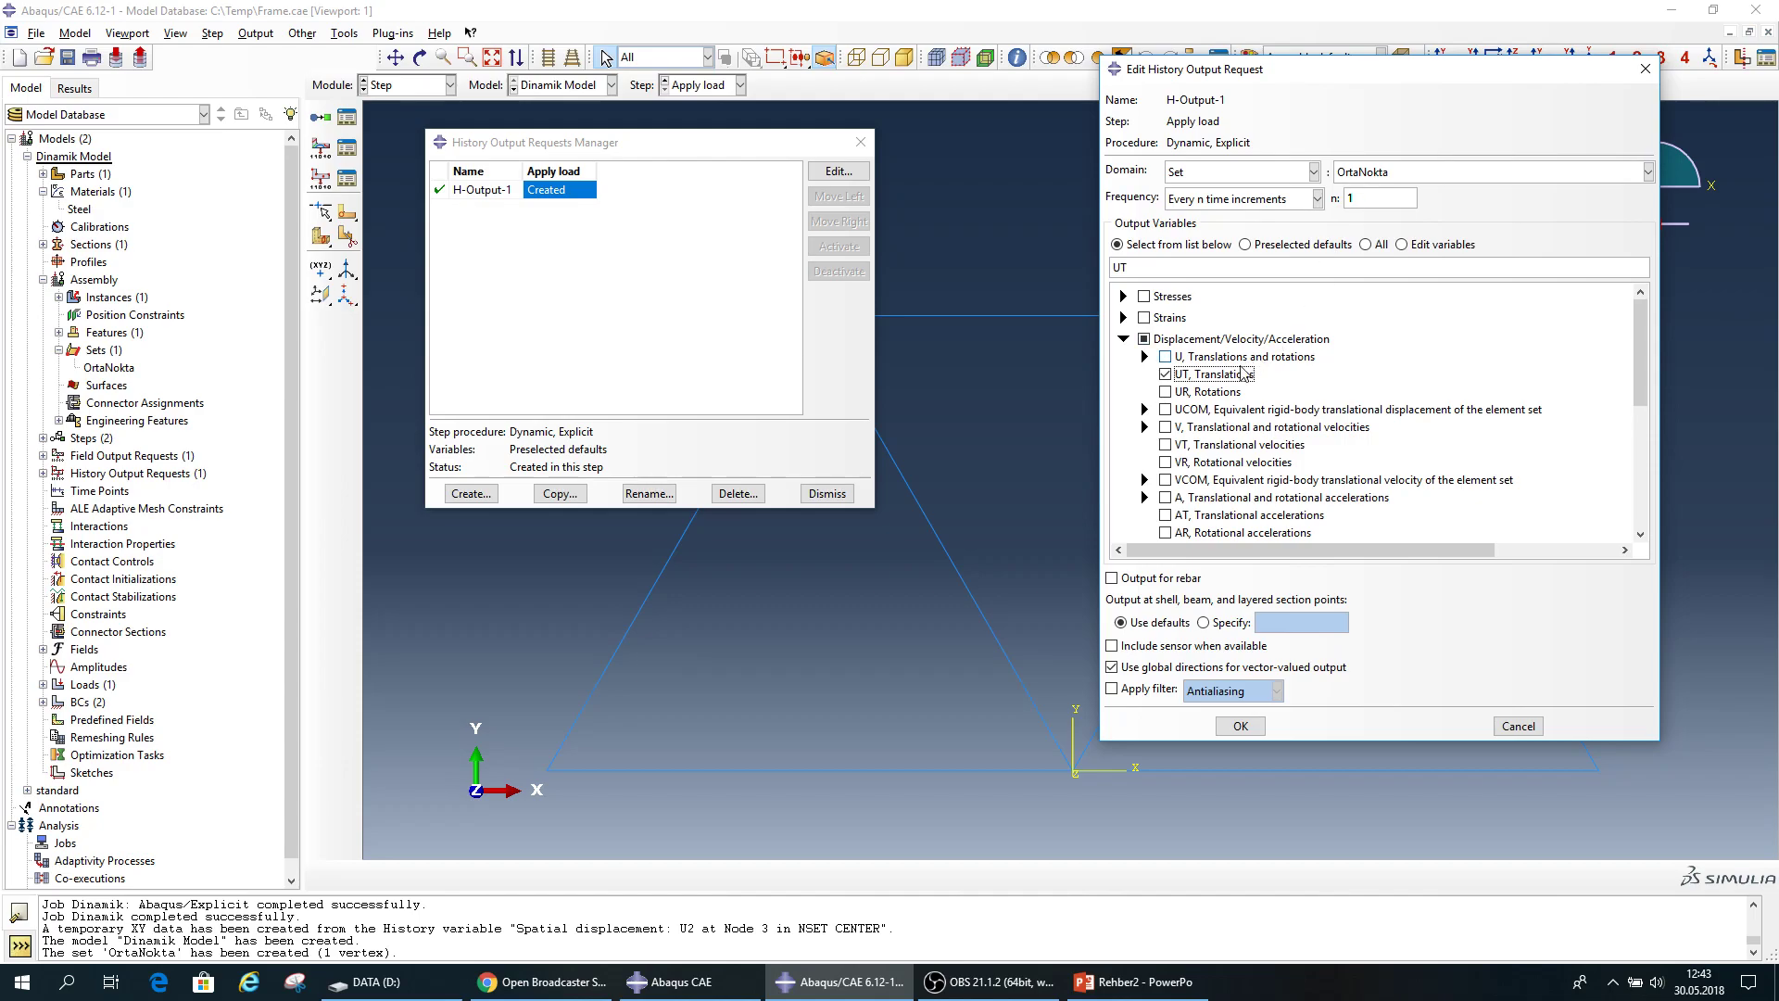
pyautogui.click(1240, 725)
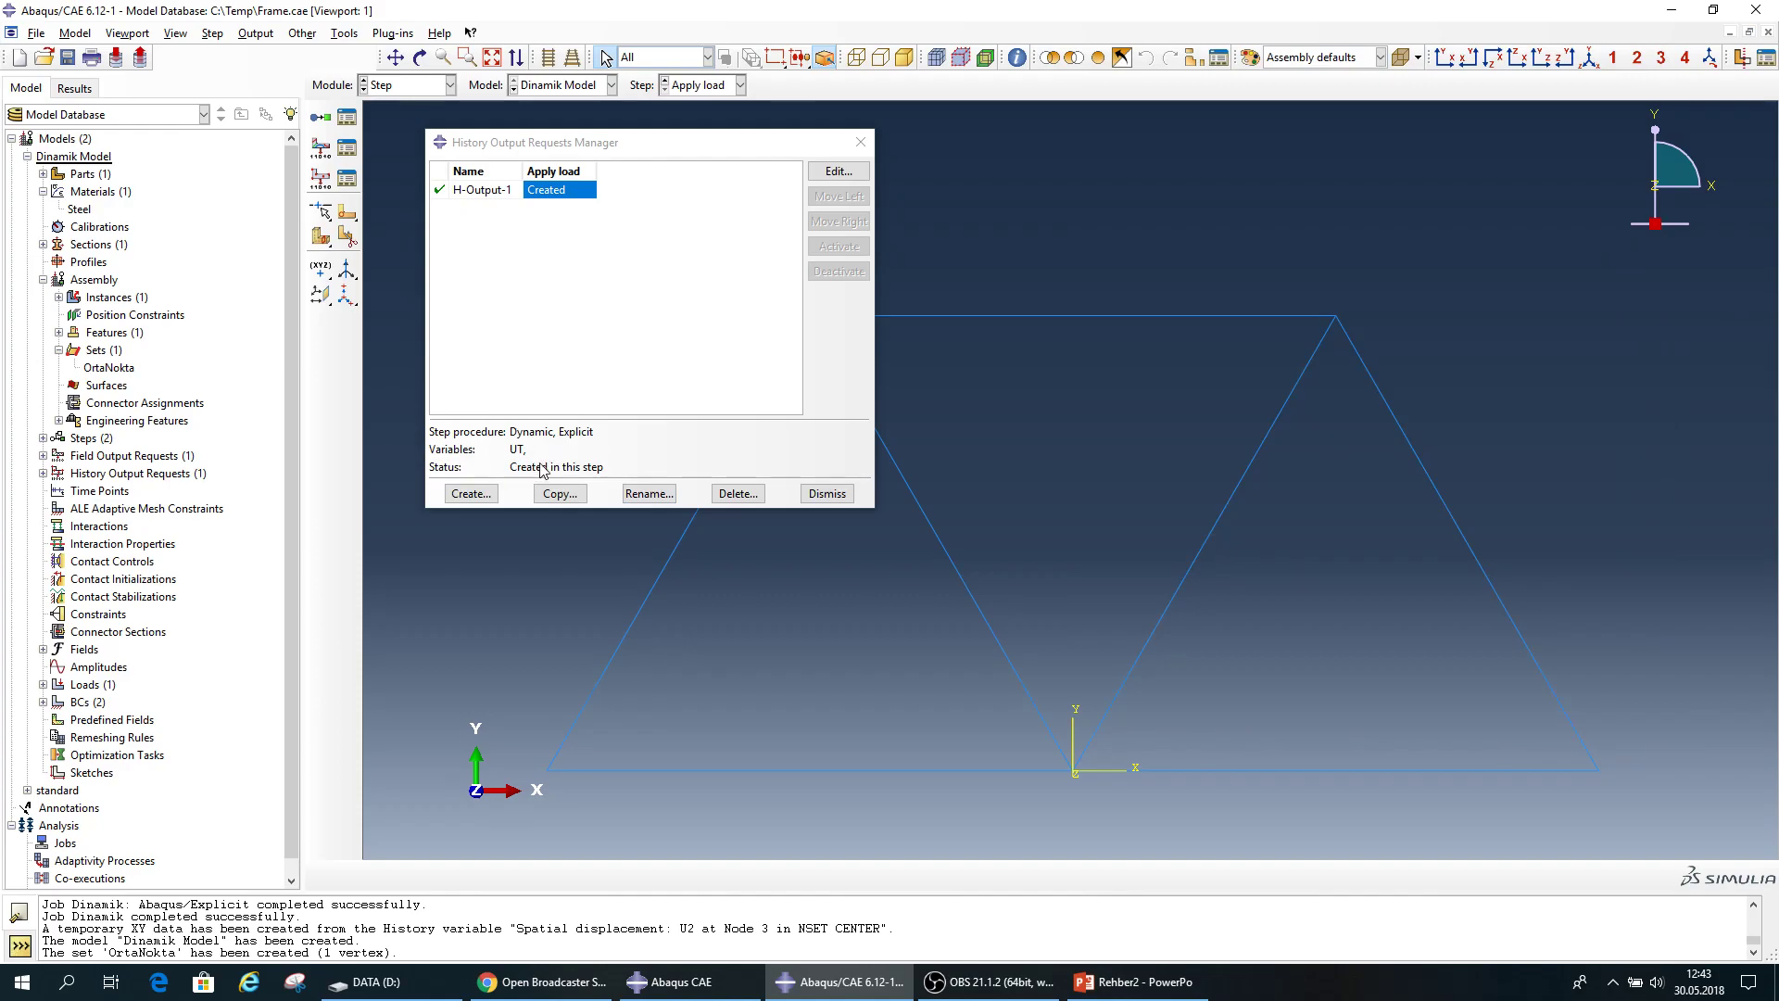
pyautogui.click(838, 497)
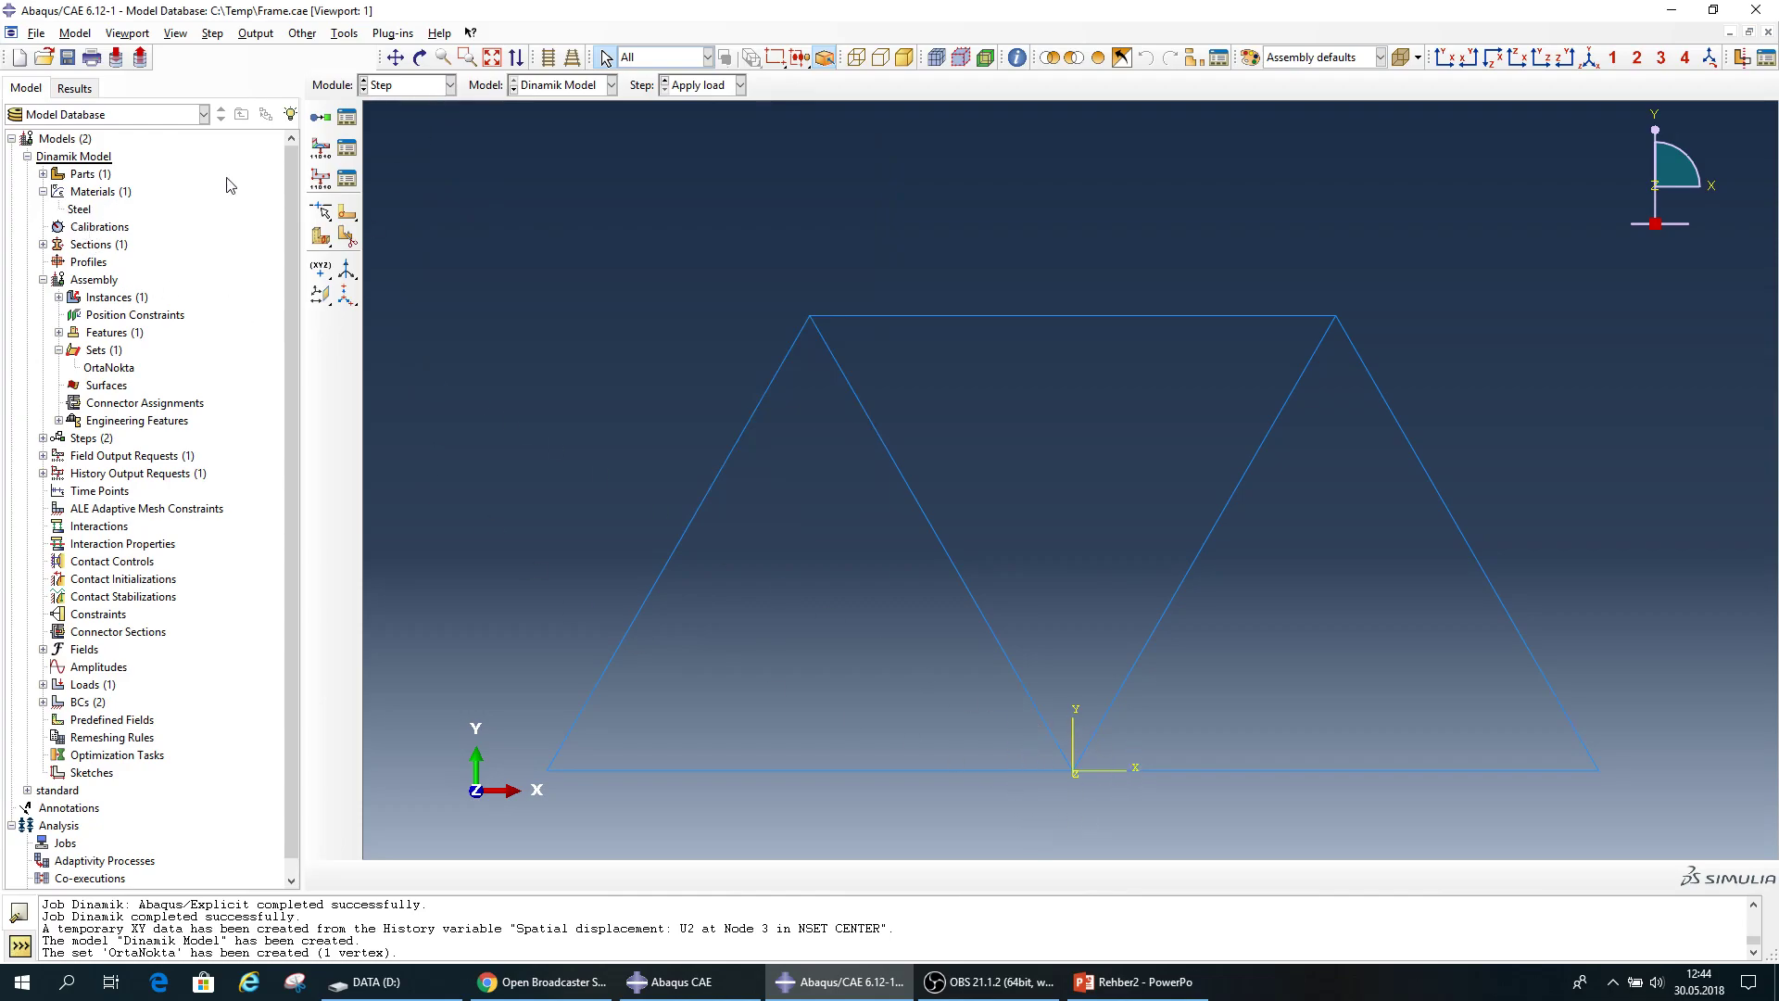
# Switch to the Mesh module and try to assign an element type at assembly level.
pyautogui.click(418, 86)
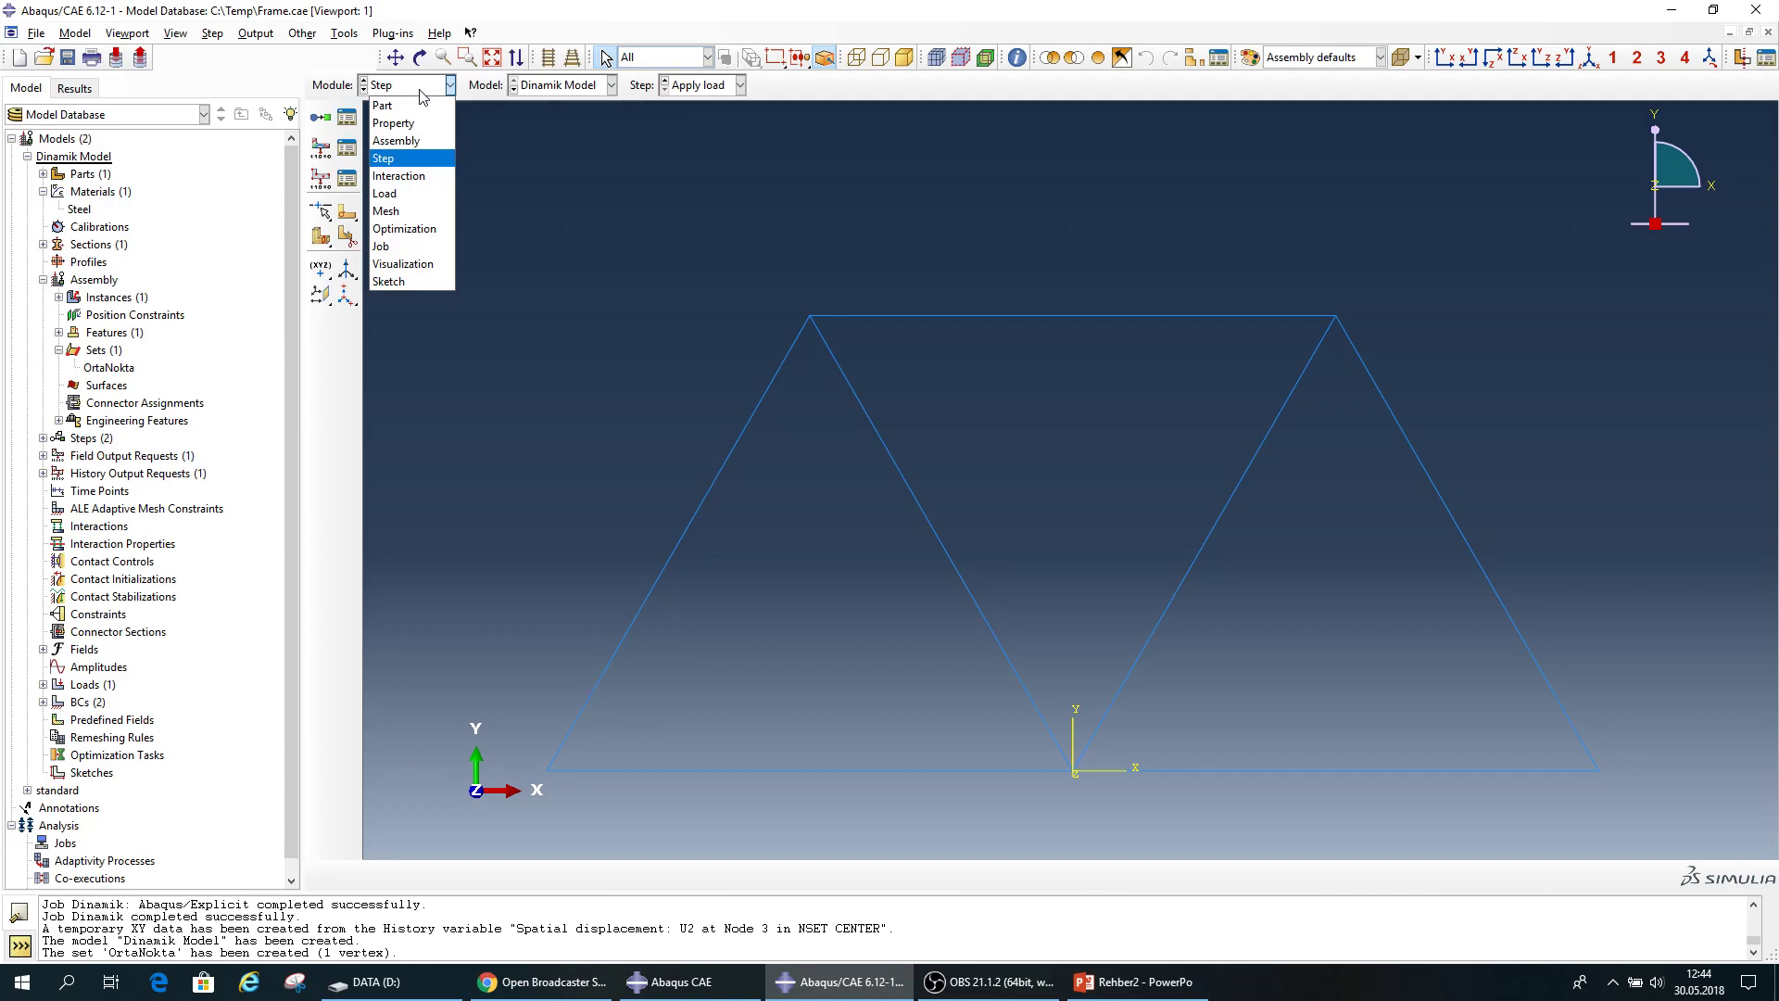
pyautogui.click(431, 210)
pyautogui.press('F2')
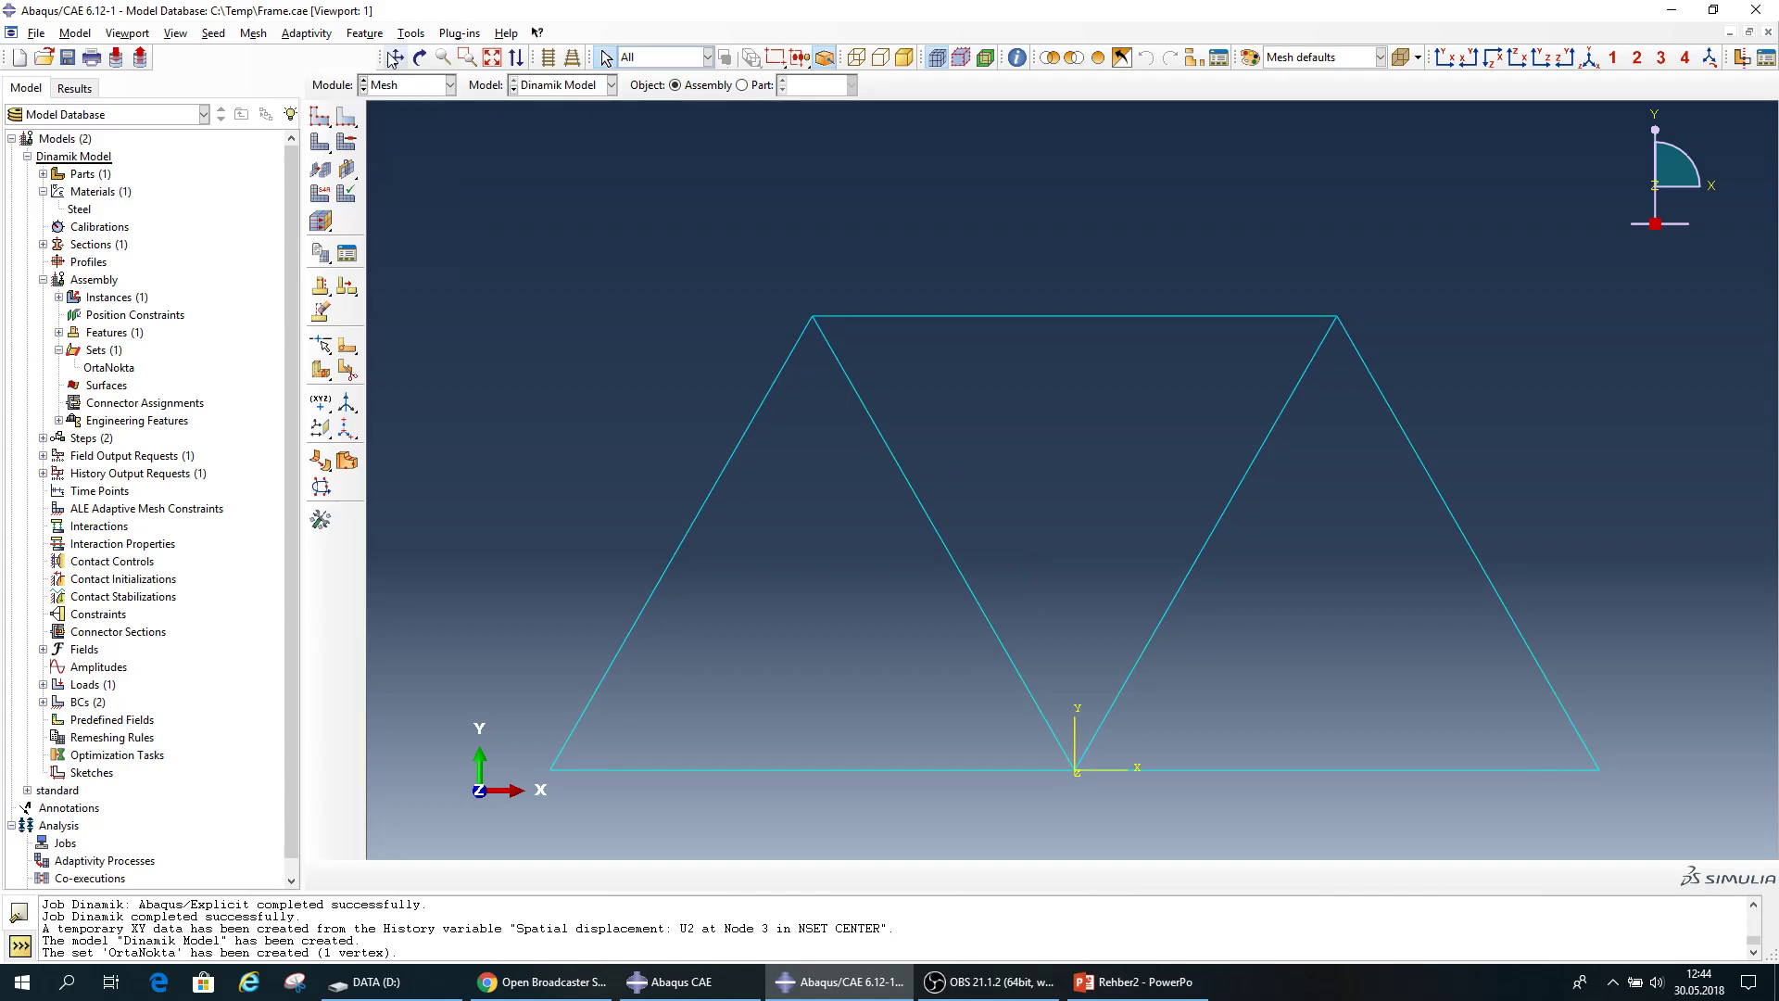
pyautogui.moveTo(917, 464); pyautogui.dragTo(901, 331)
pyautogui.press('Escape')
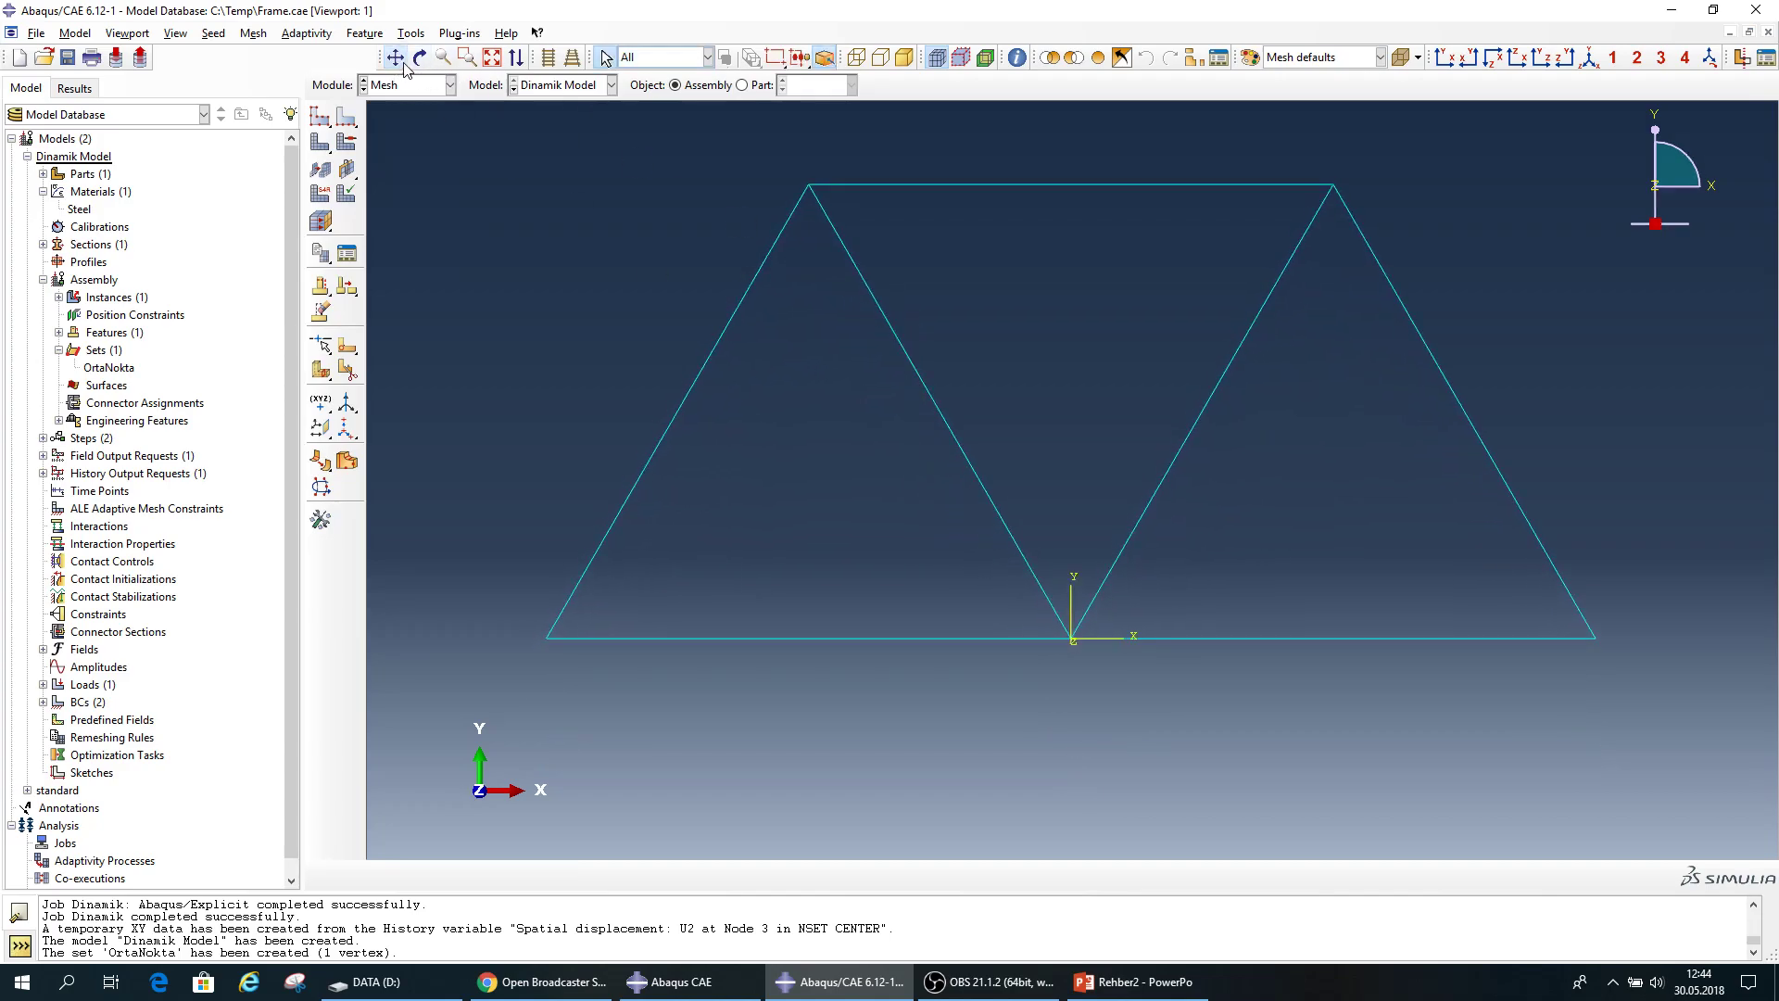
pyautogui.click(322, 194)
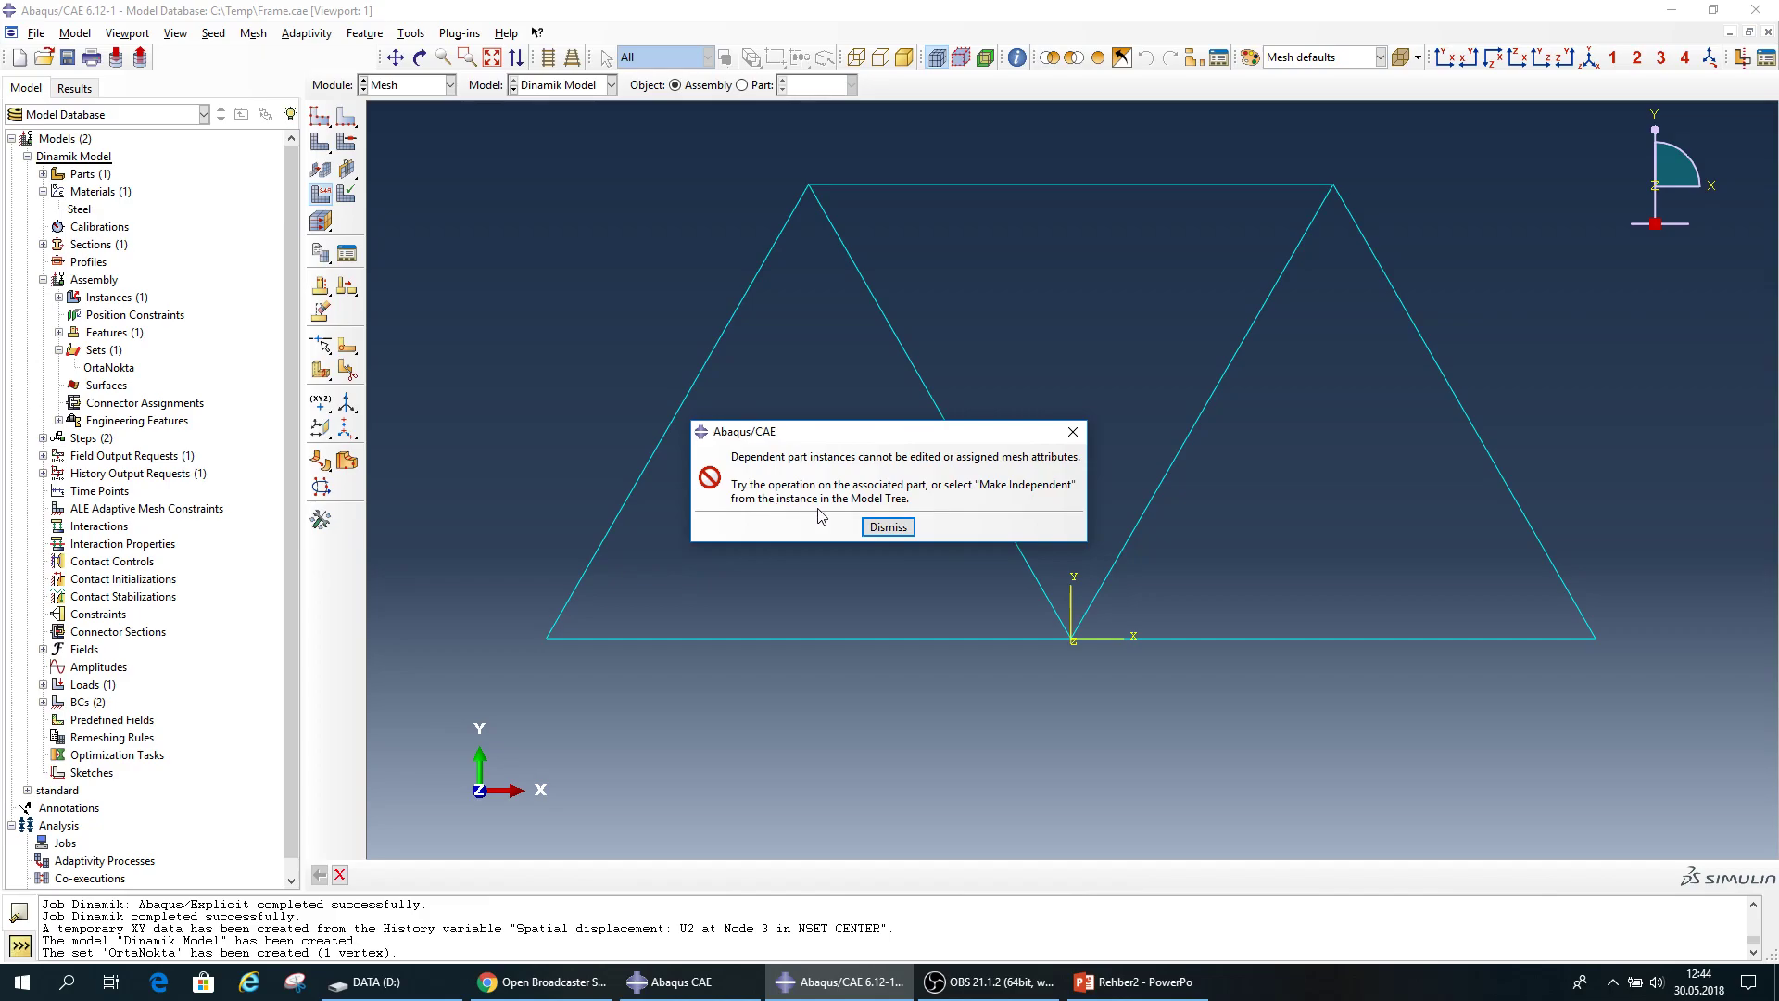
pyautogui.click(890, 527)
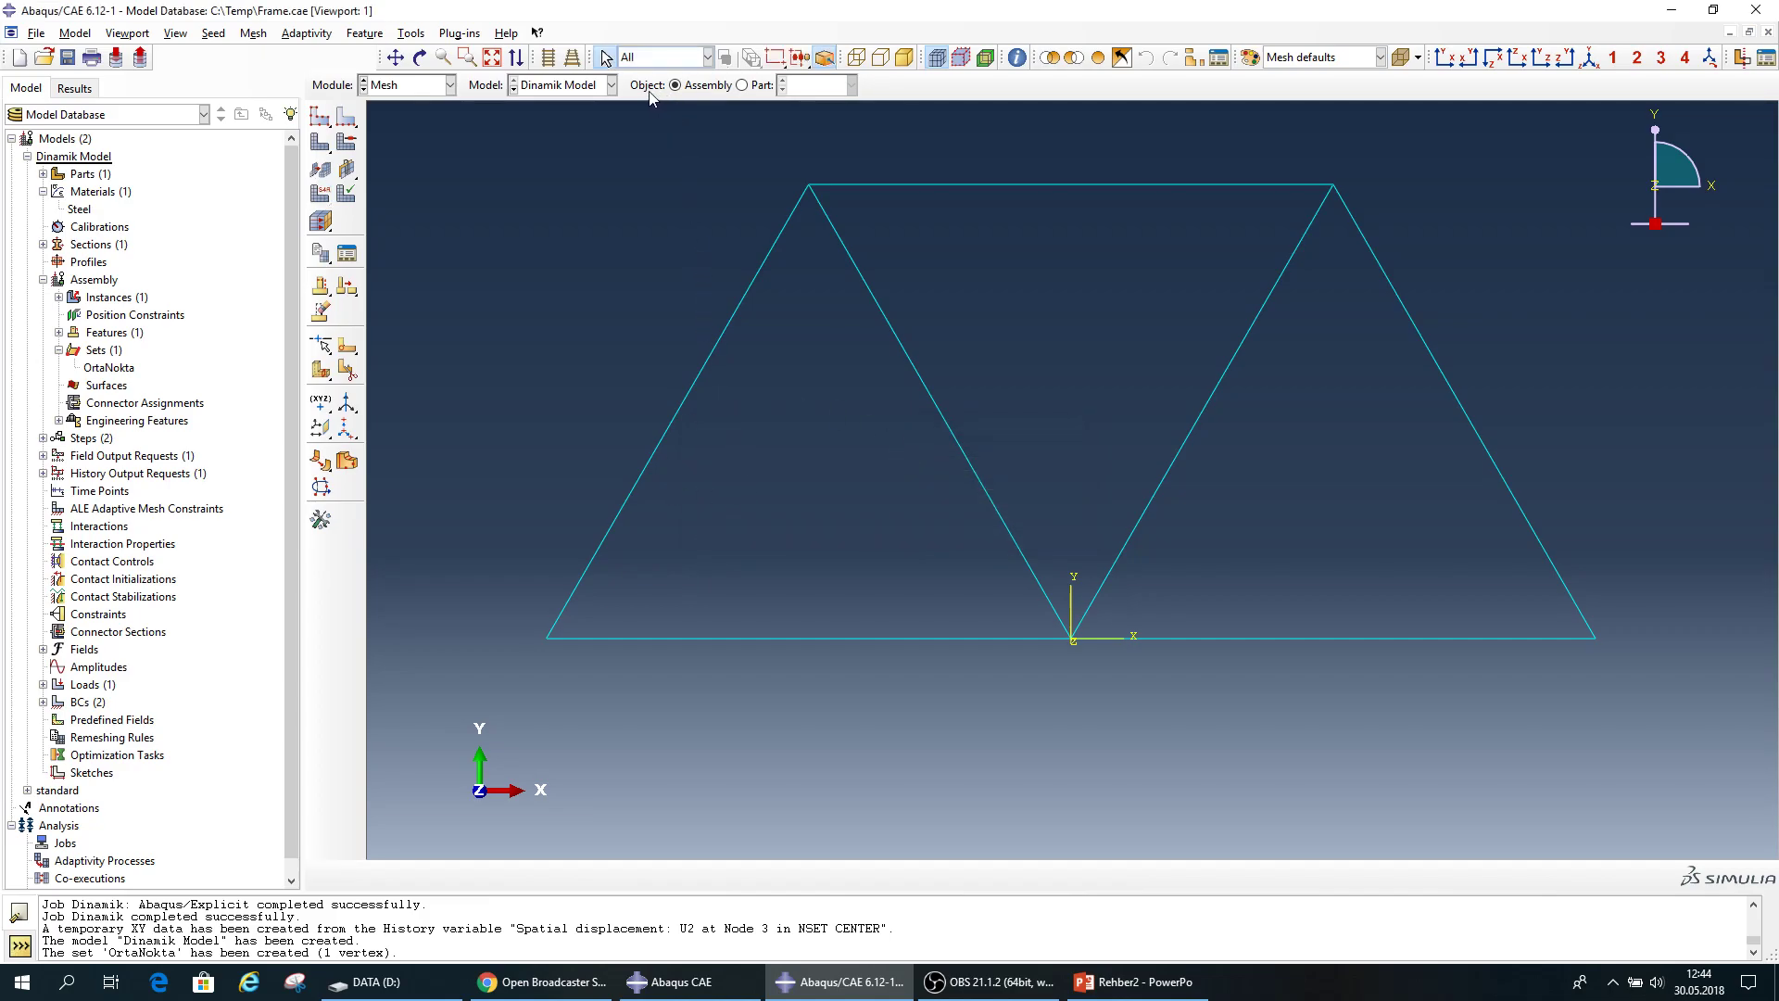
# Switch the mesh object to the Frame part and assign all its members the linear Truss element type T2D2 from the Explicit library.
pyautogui.click(742, 85)
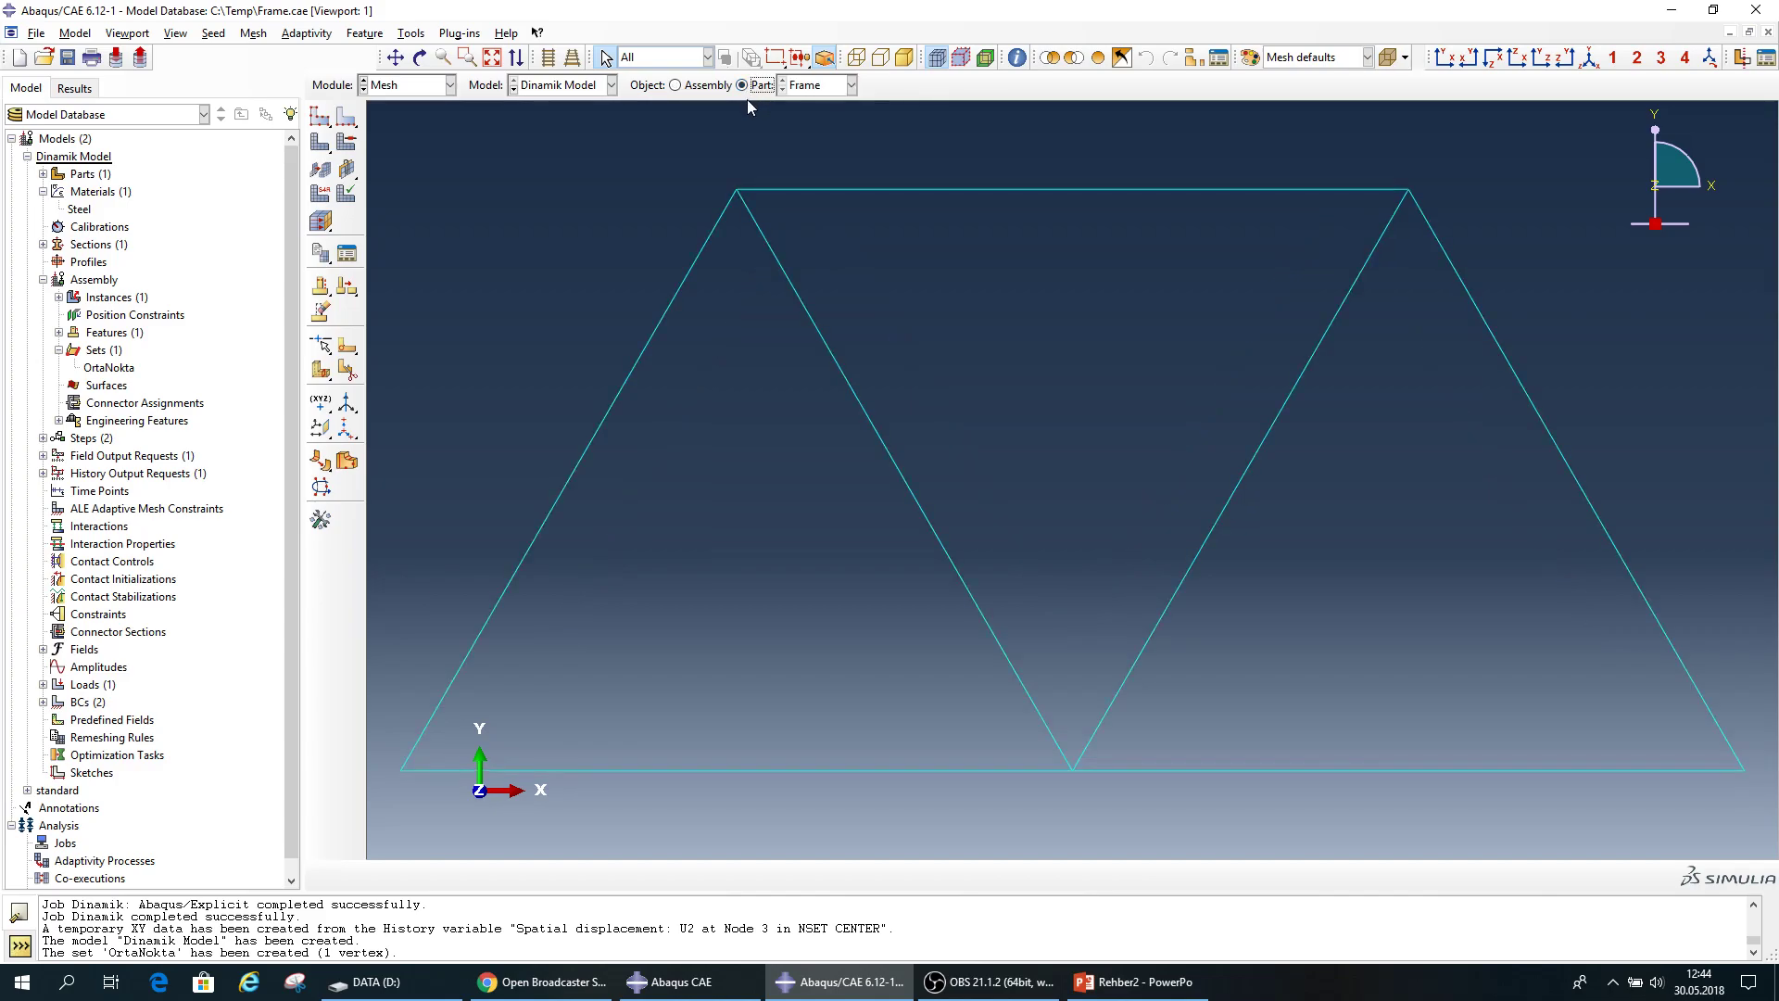
pyautogui.scroll(-4, 834, 250)
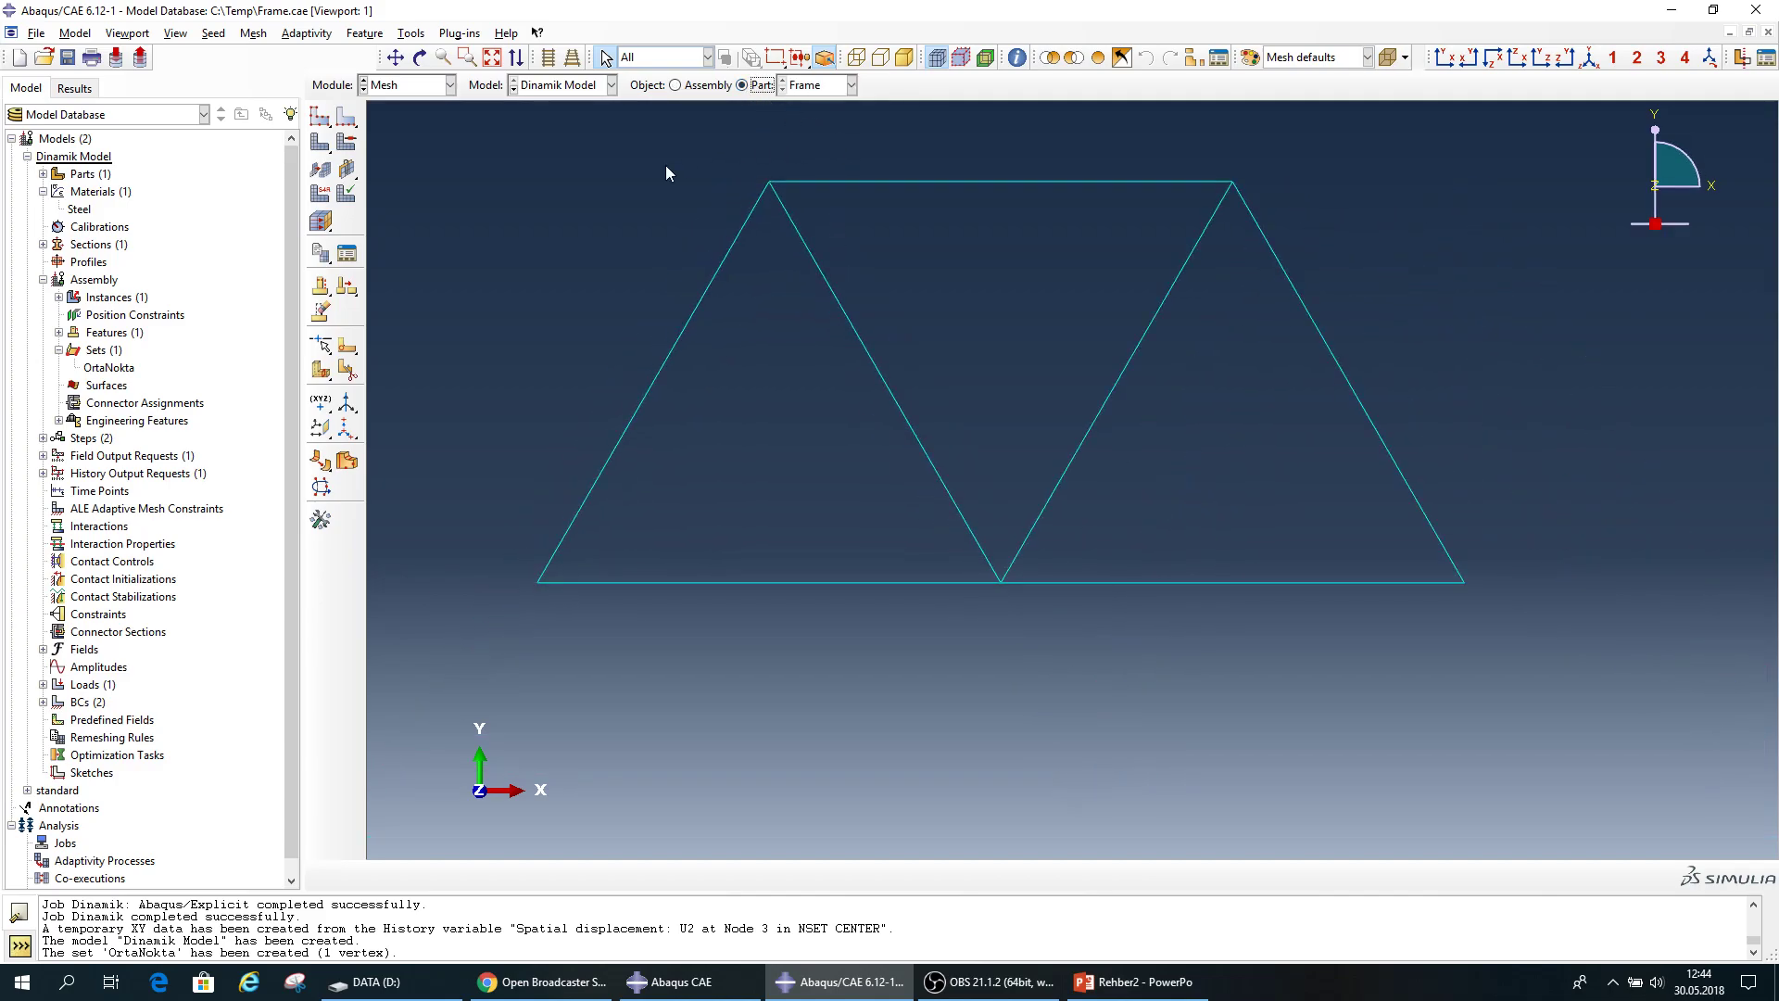
pyautogui.click(321, 193)
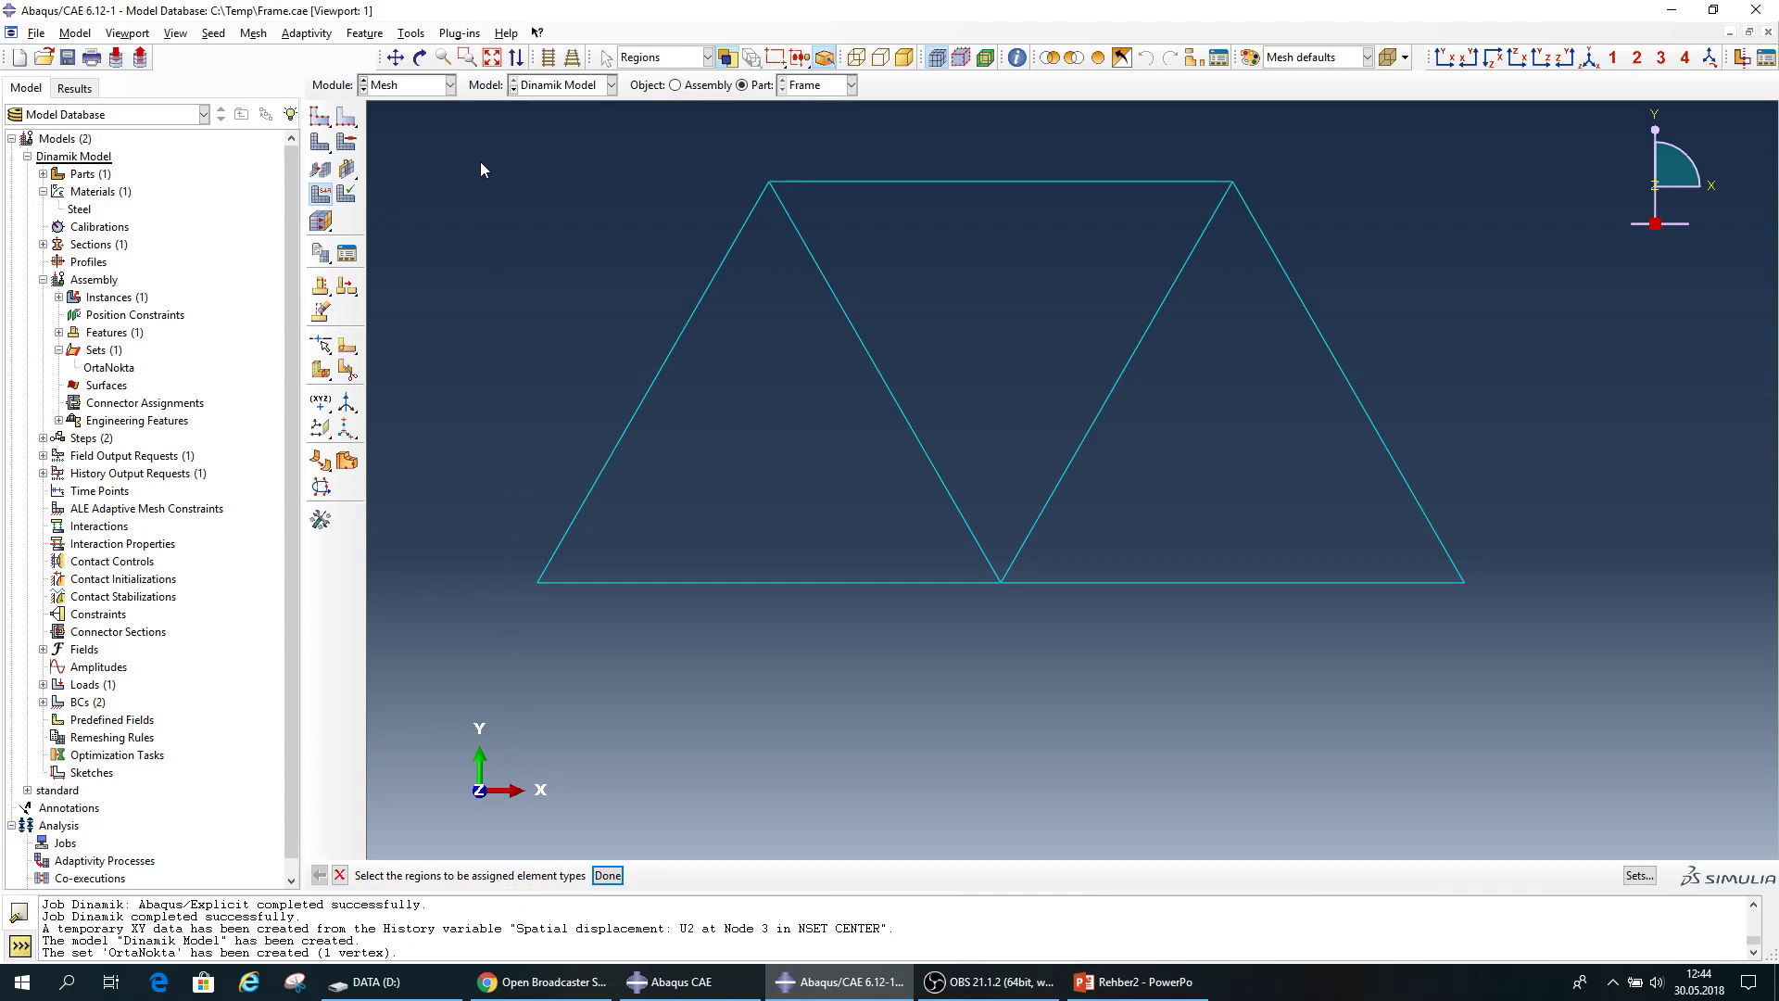
pyautogui.moveTo(471, 114); pyautogui.dragTo(1625, 721)
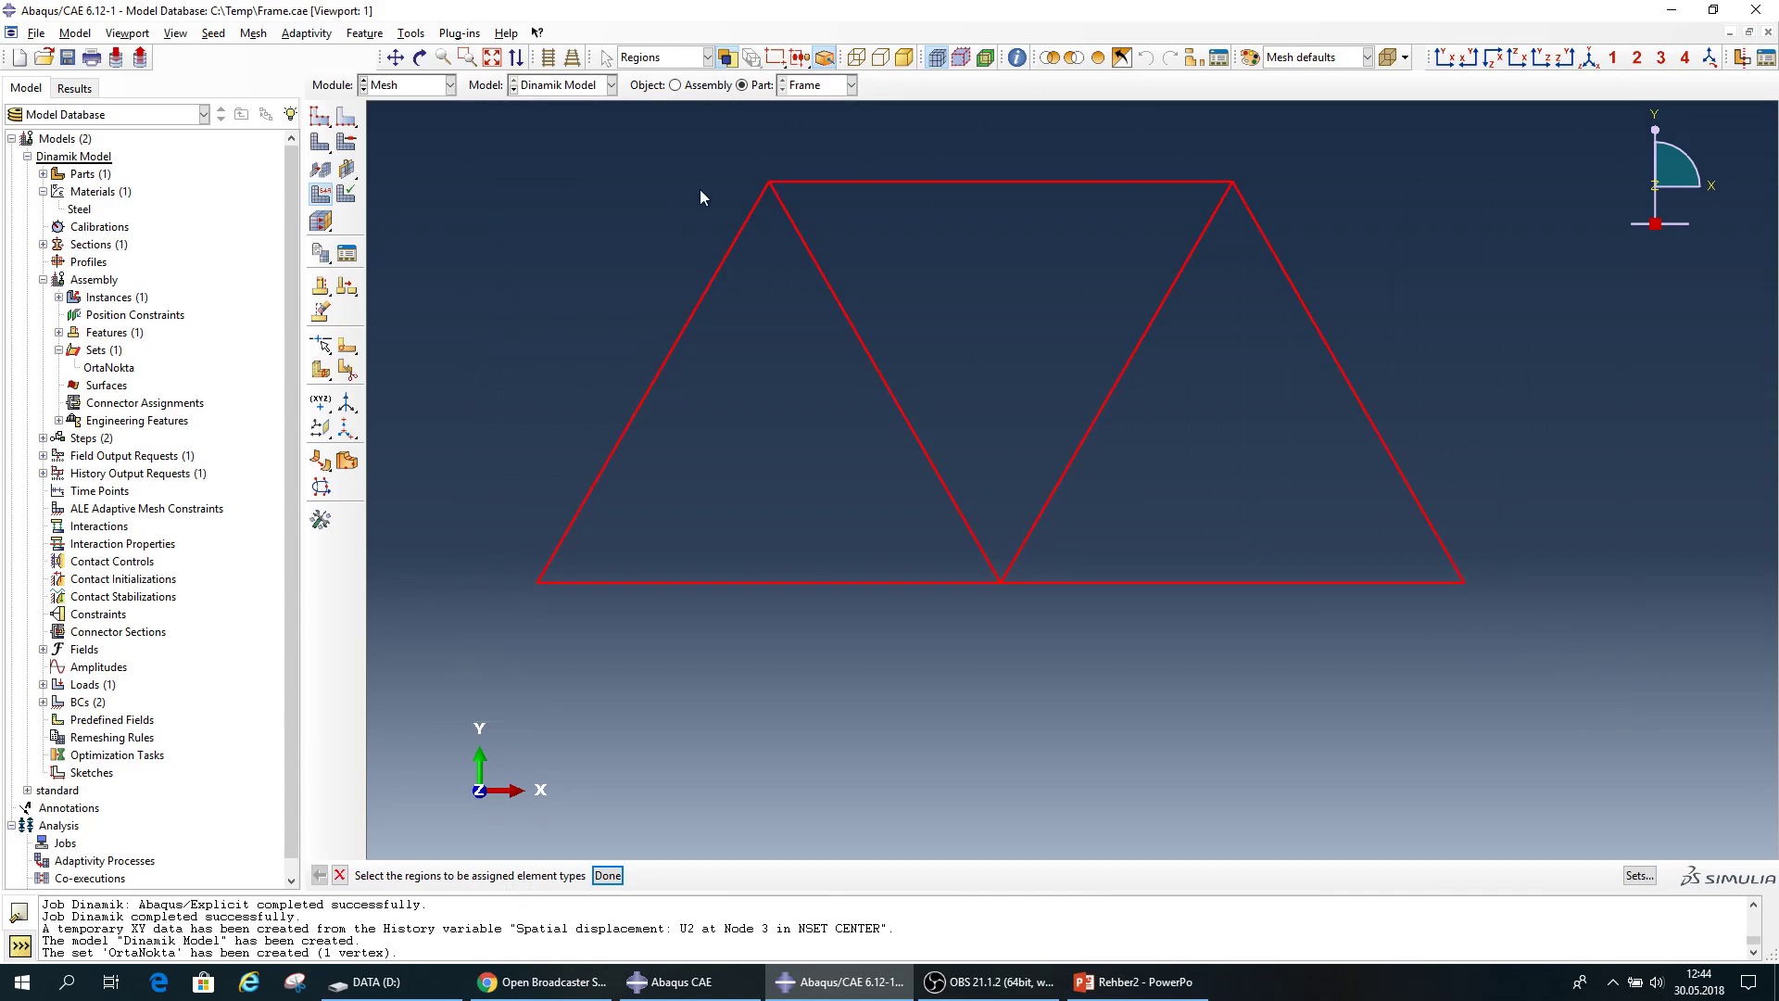
pyautogui.click(607, 874)
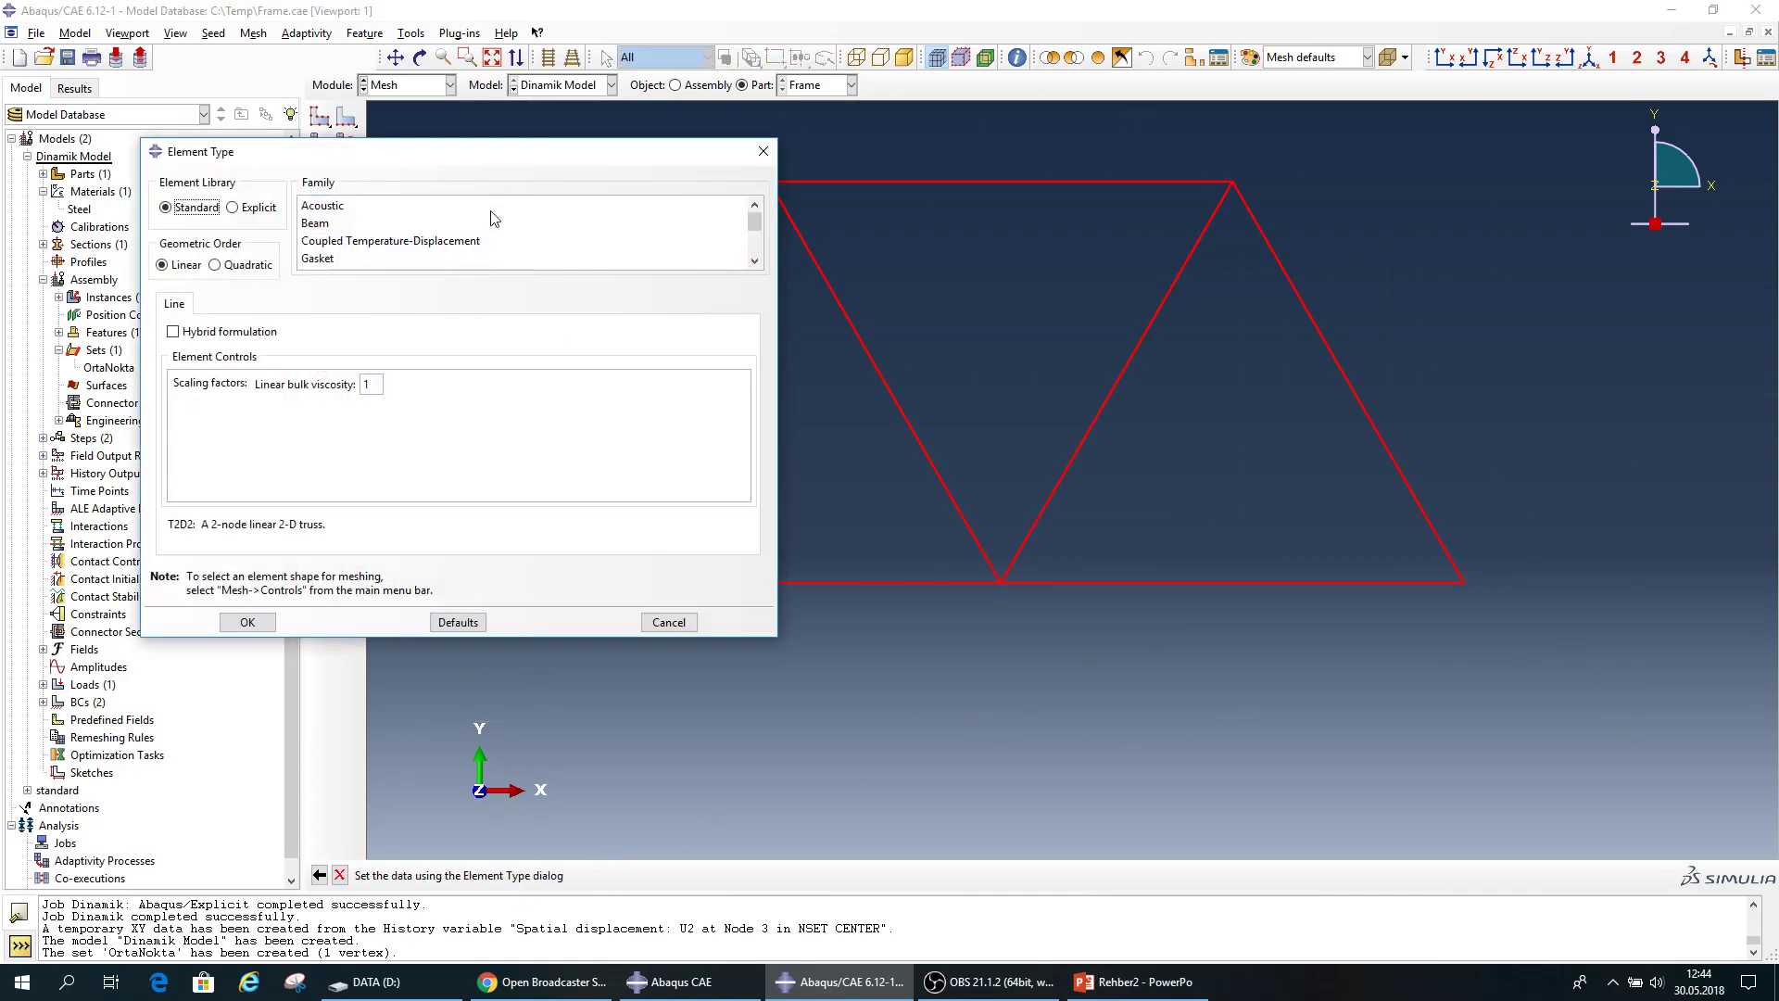
pyautogui.moveTo(262, 160); pyautogui.dragTo(211, 208)
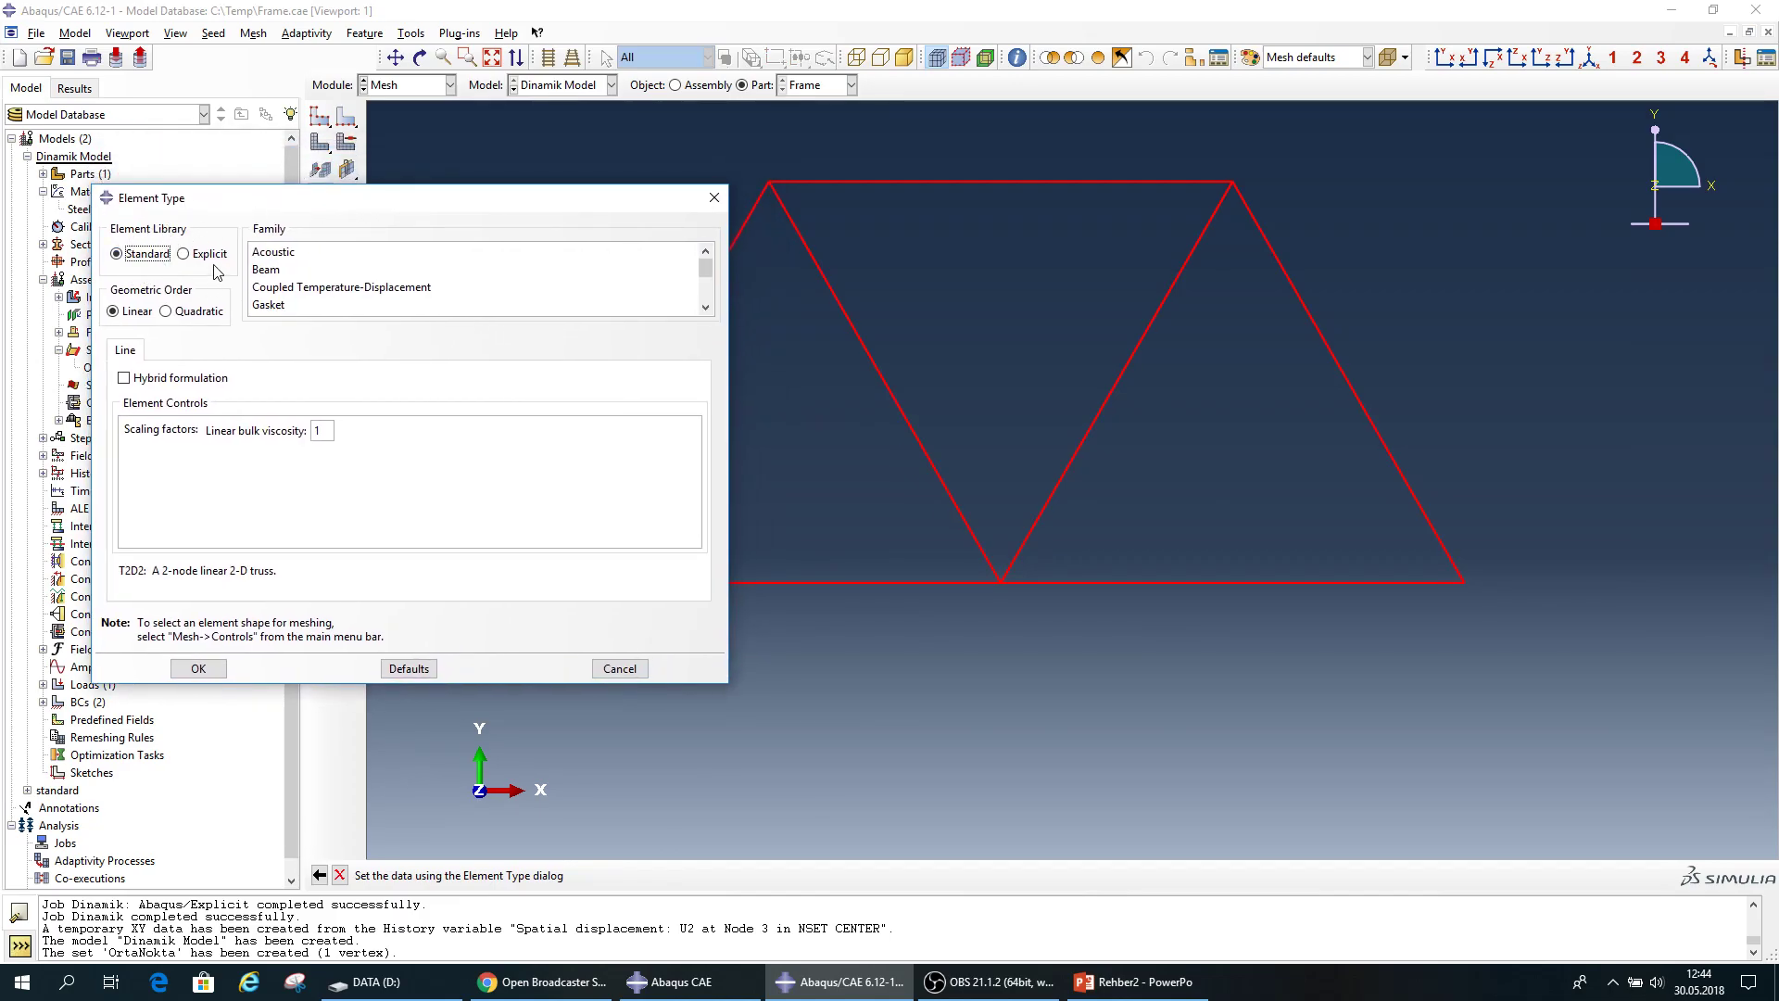
pyautogui.moveTo(246, 206); pyautogui.dragTo(223, 155)
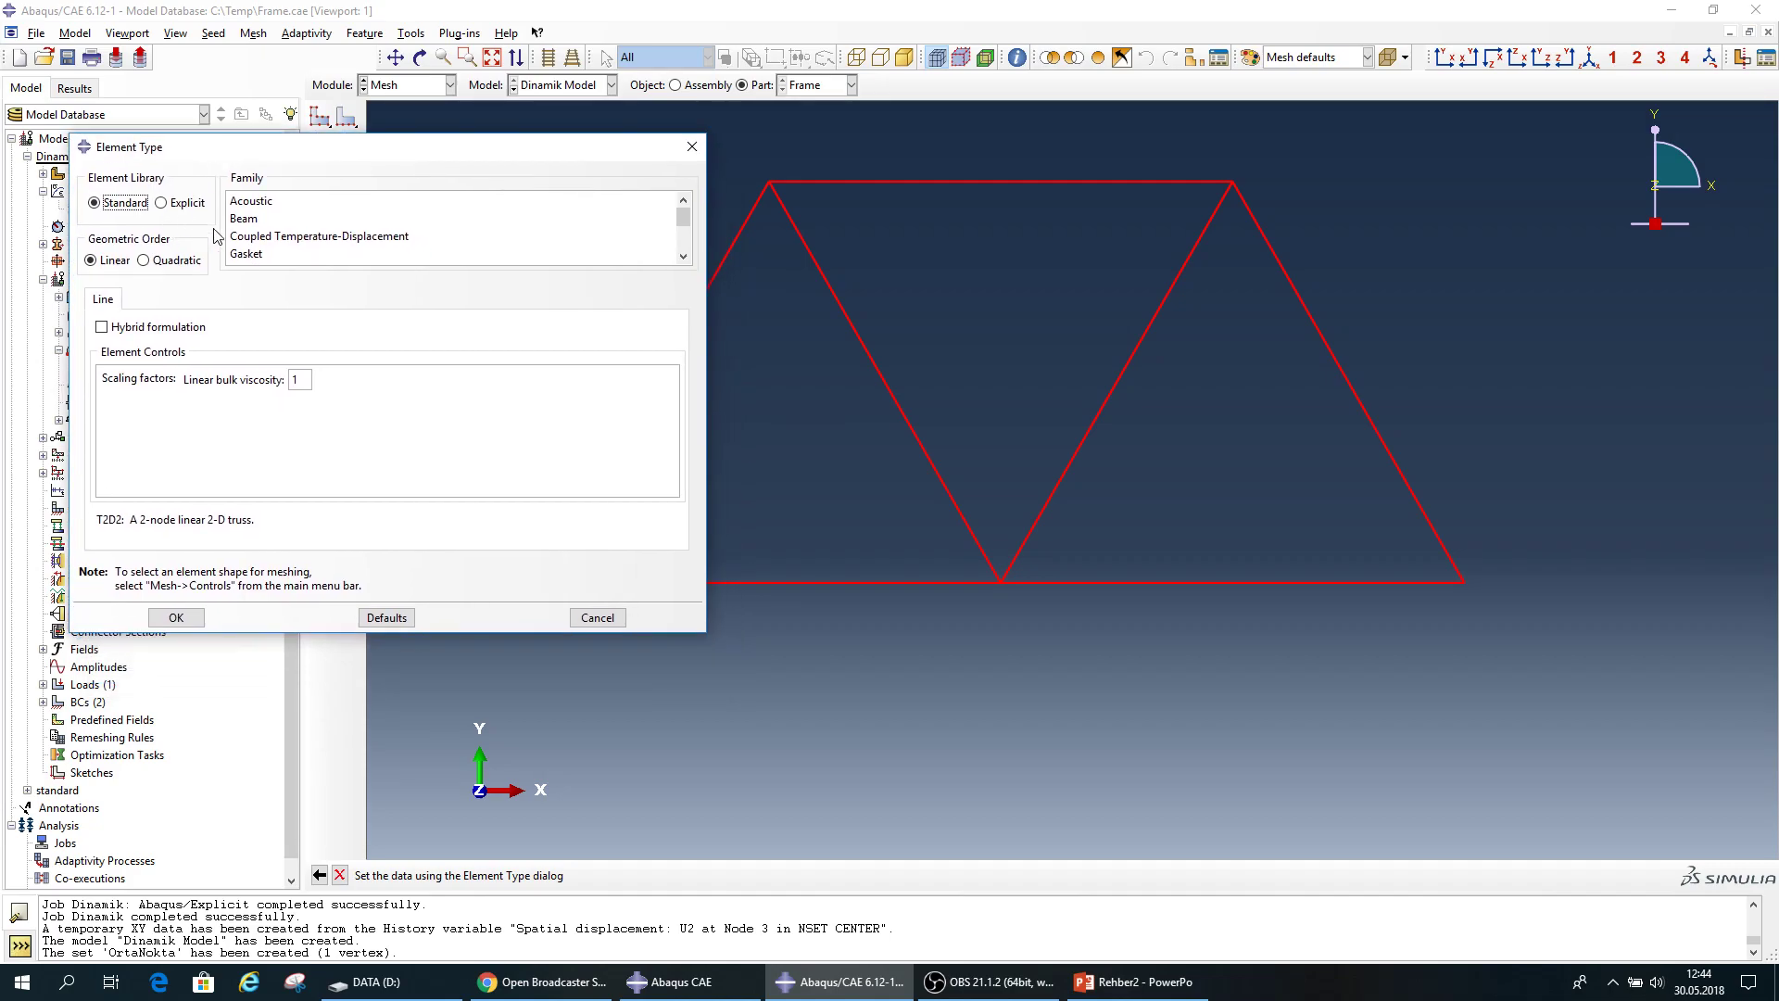
pyautogui.click(160, 205)
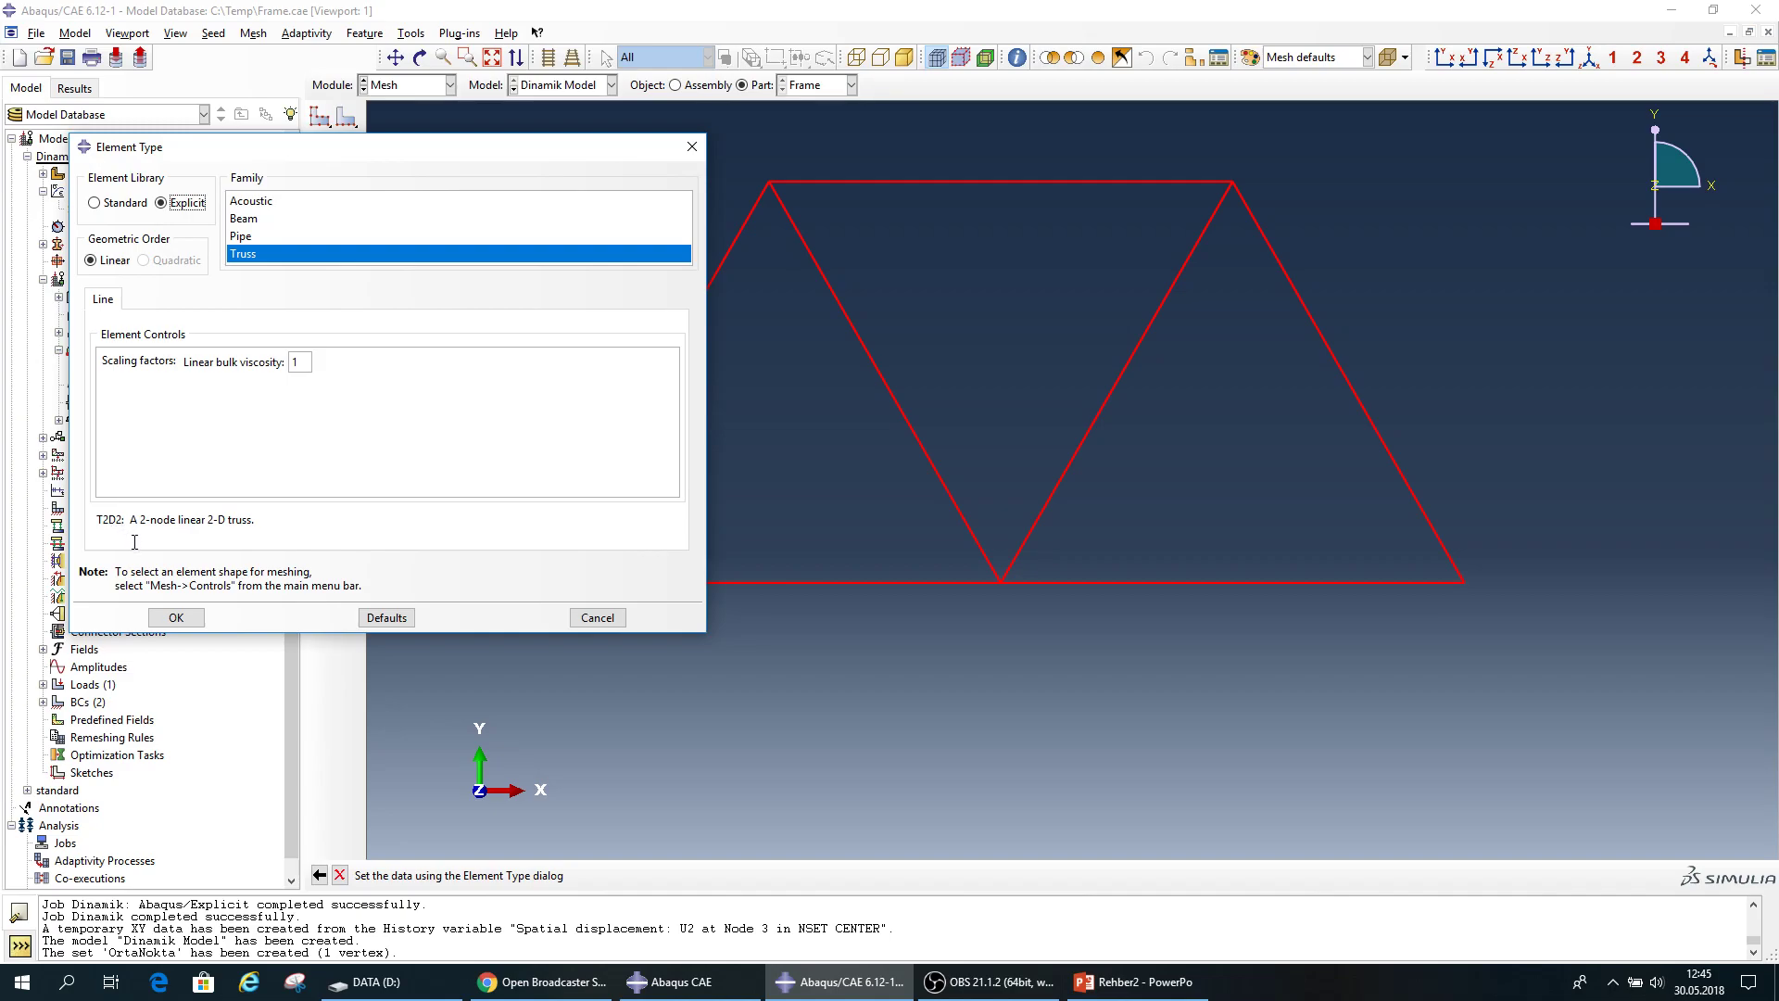
pyautogui.moveTo(130, 520)
pyautogui.mouseDown()
pyautogui.moveTo(257, 520)
pyautogui.moveTo(96, 524)
pyautogui.mouseUp()
pyautogui.click(346, 529)
pyautogui.click(185, 617)
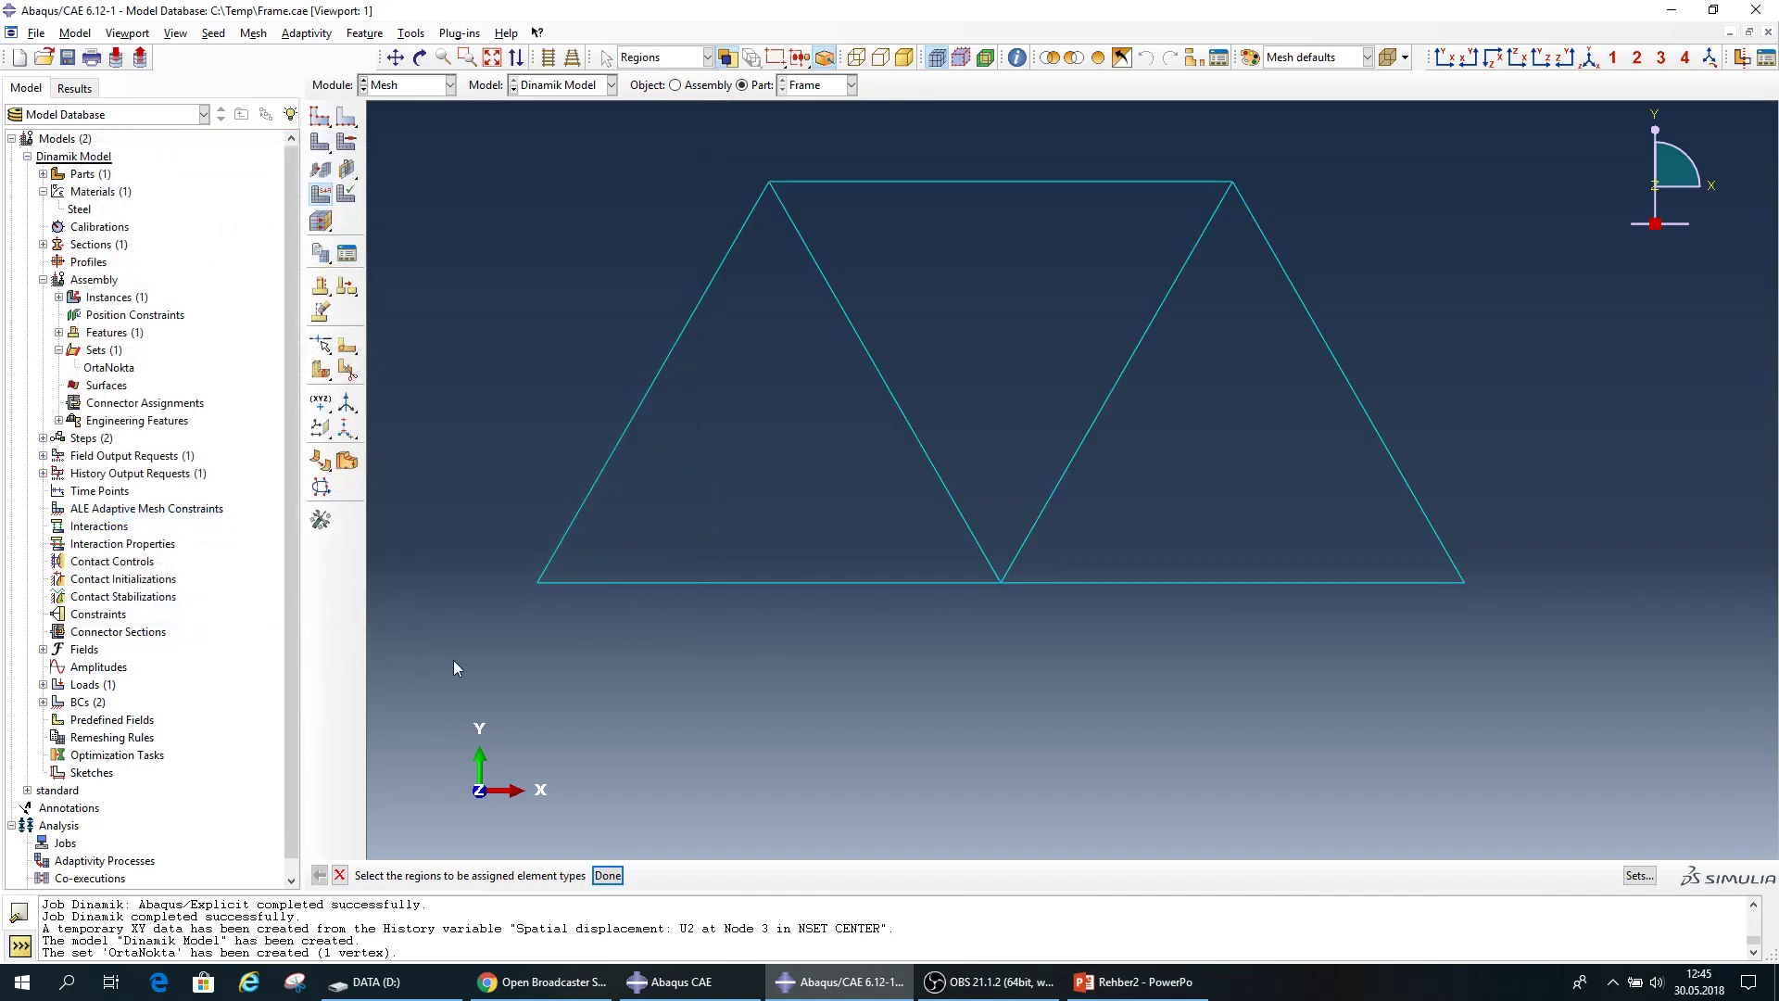
pyautogui.click(607, 875)
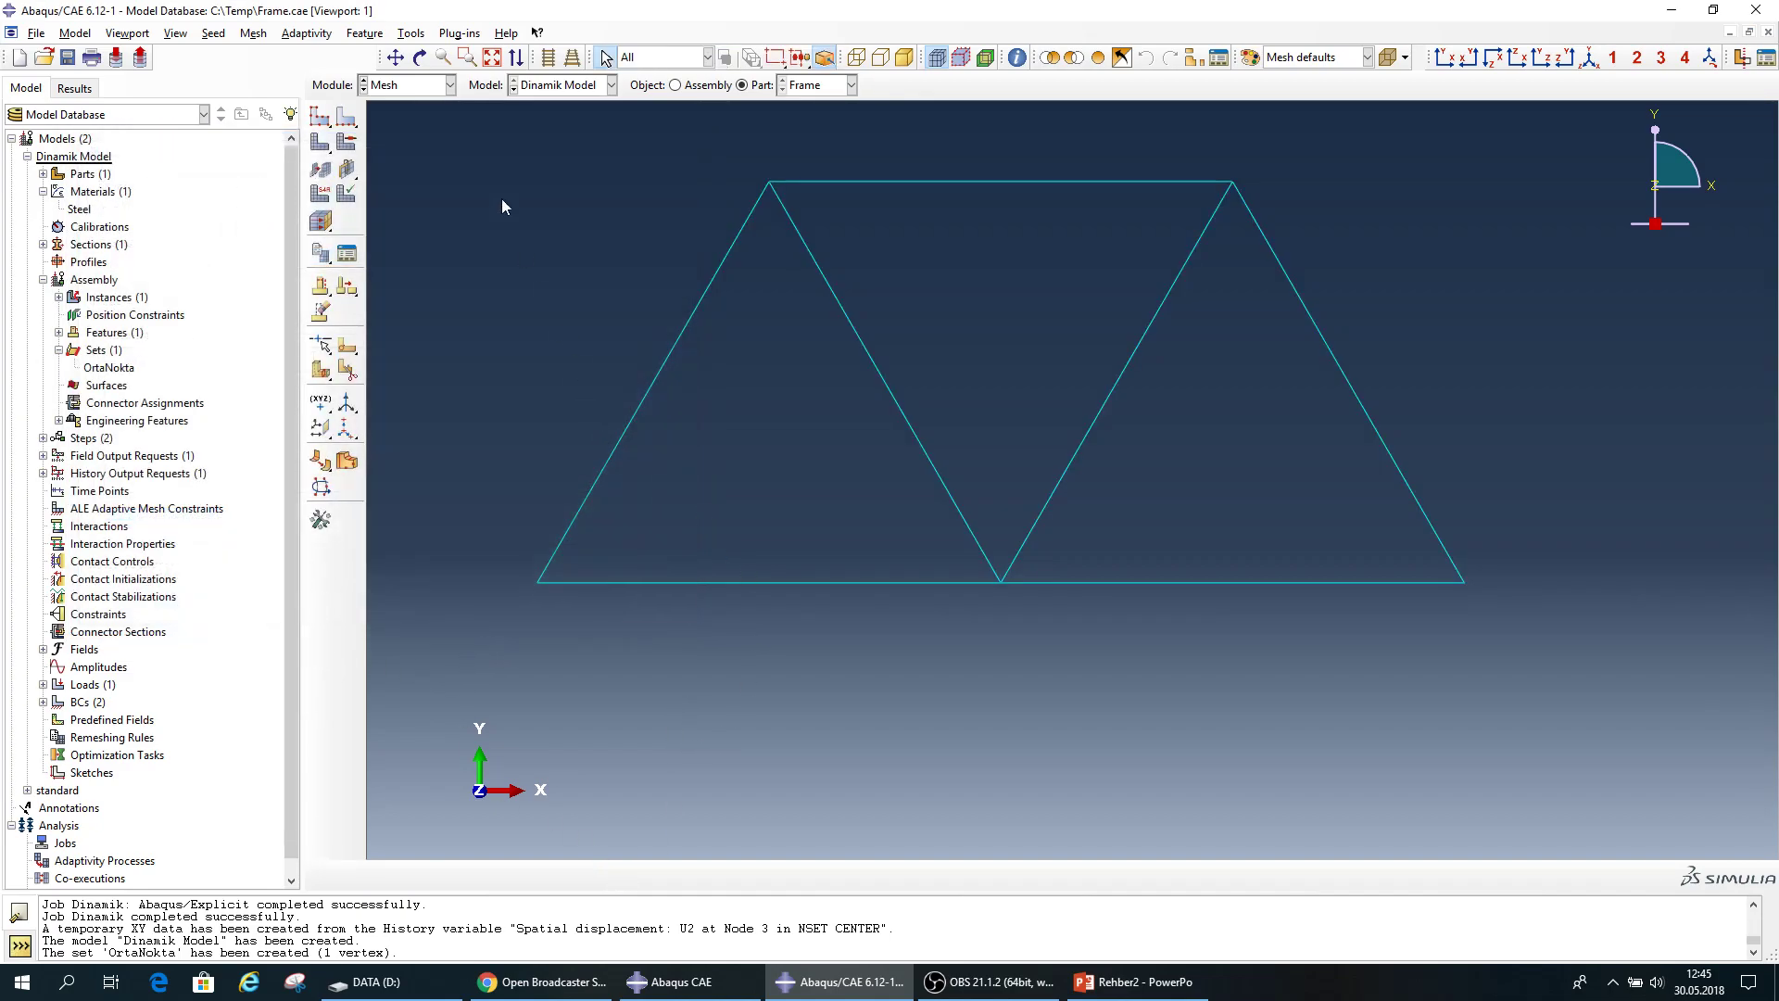
# Switch to the Job module and create a full-analysis job named DinamikKafesAnalizi from Dinamik Model with the default settings.
pyautogui.click(429, 88)
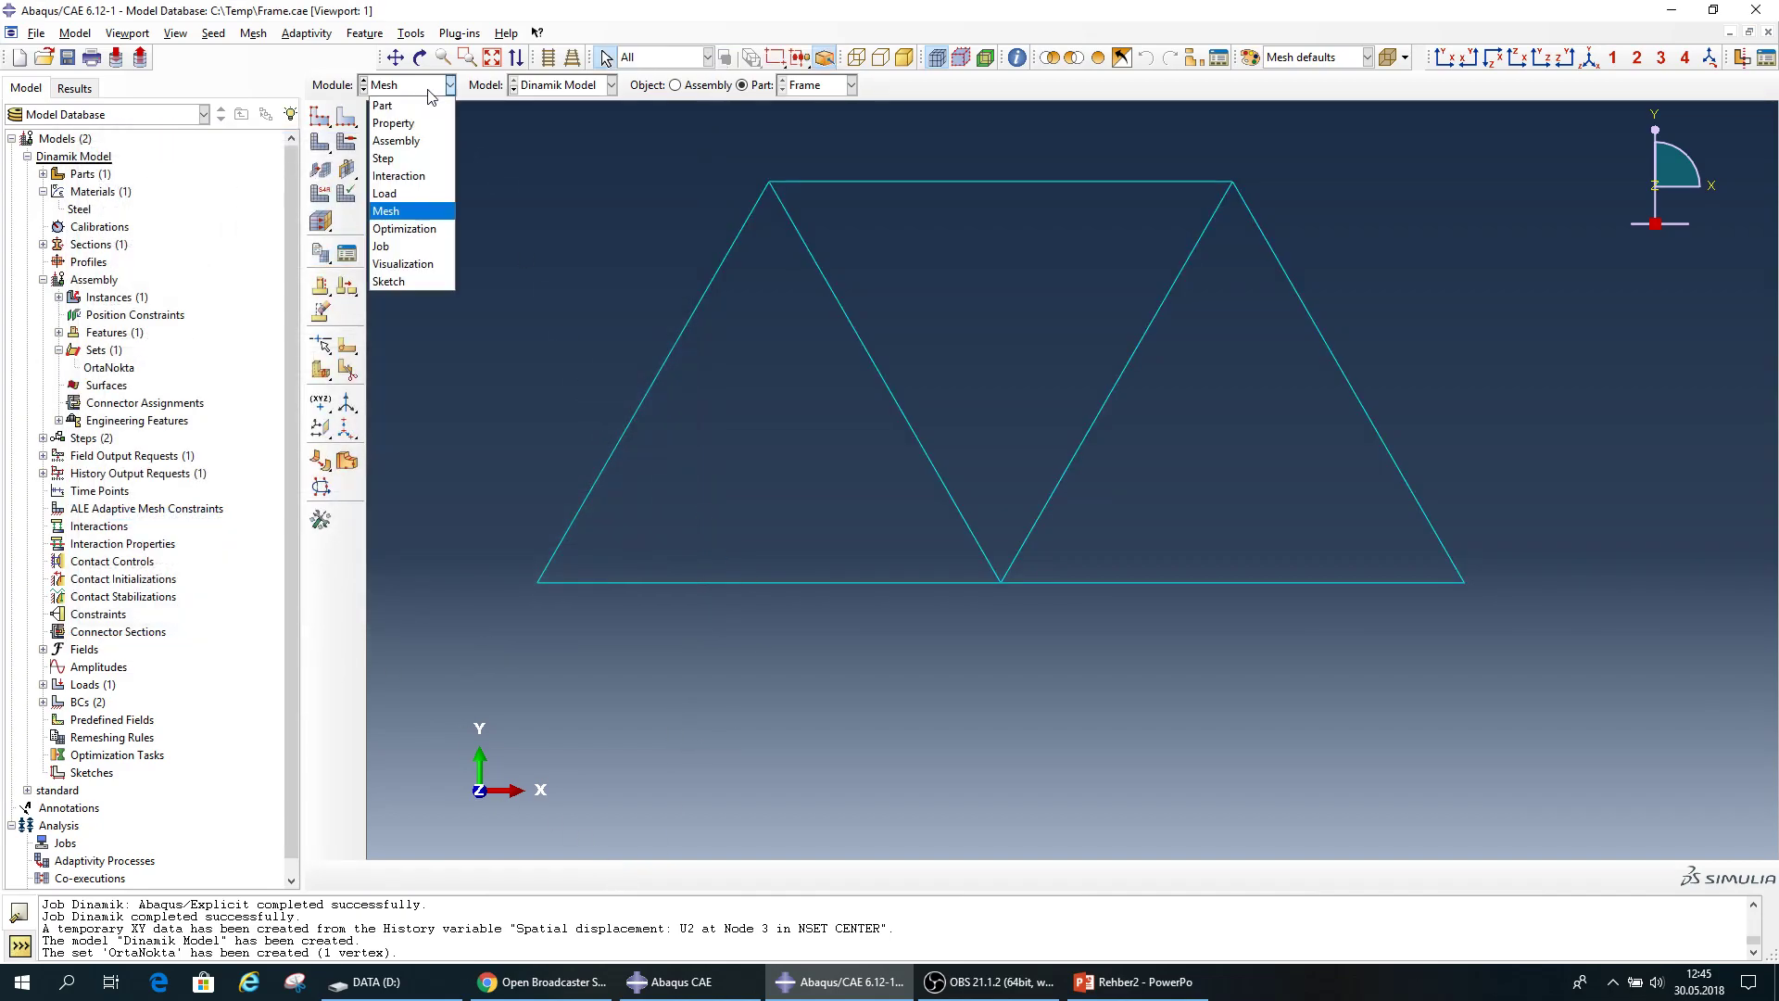
pyautogui.click(415, 250)
pyautogui.click(347, 116)
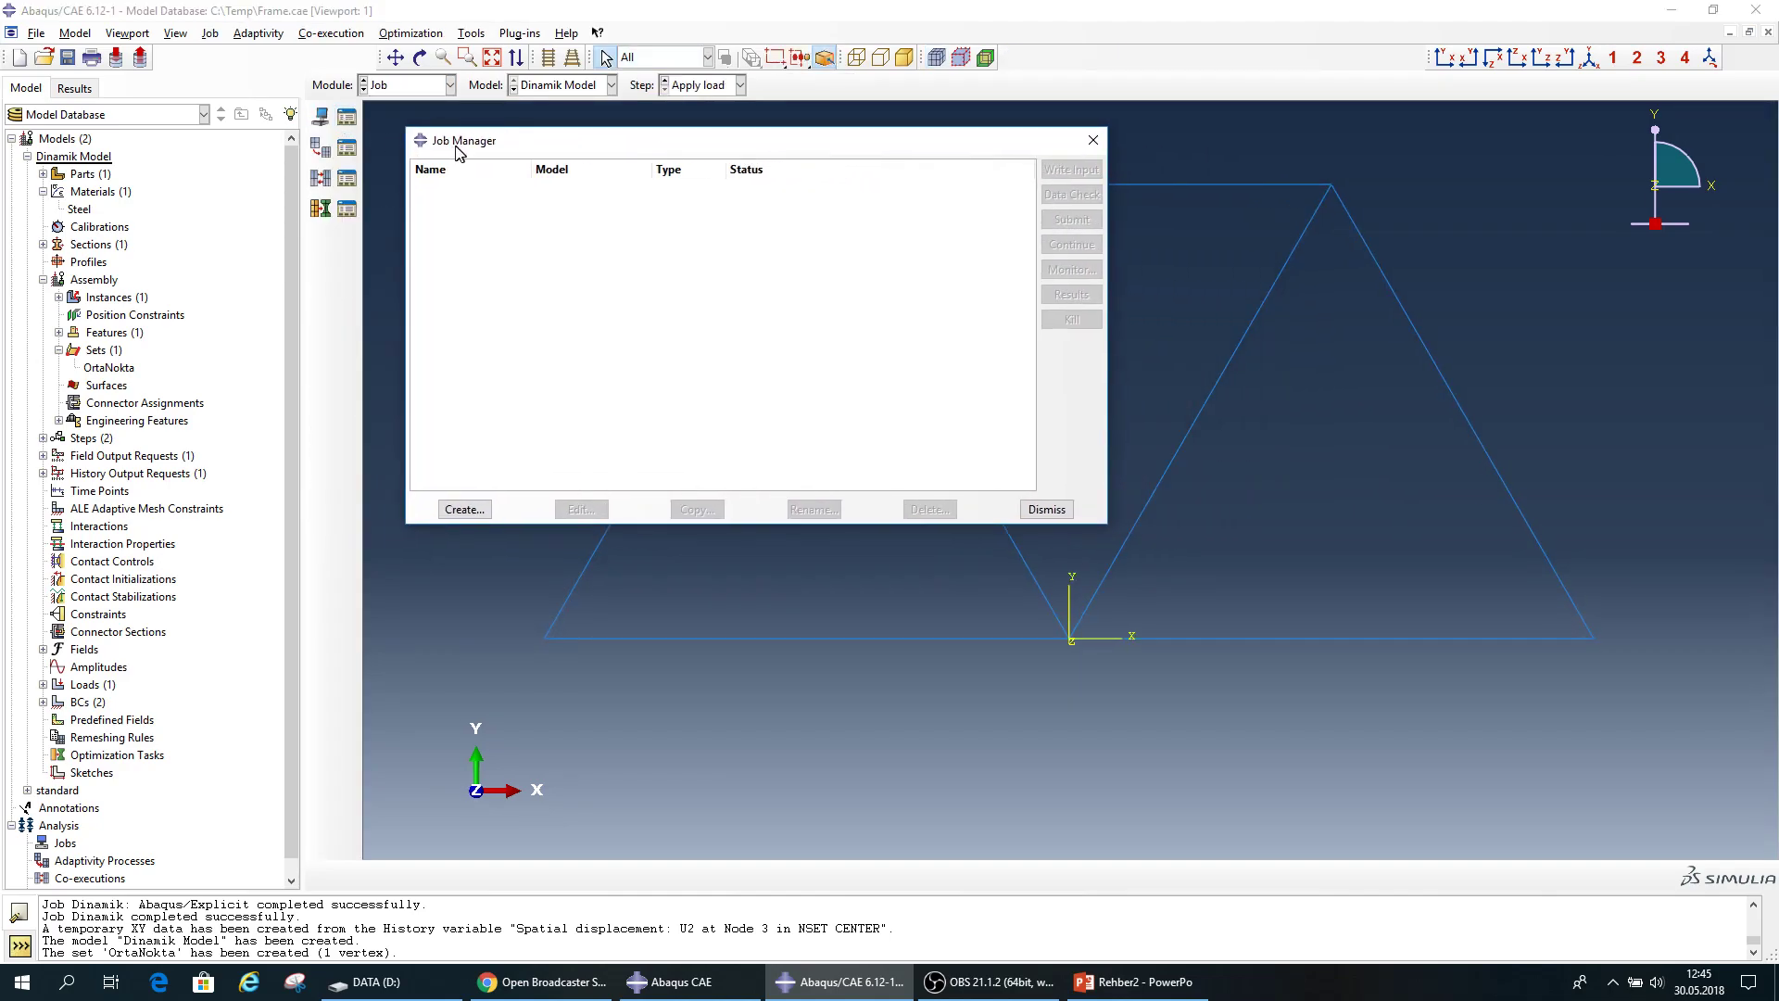
pyautogui.click(463, 509)
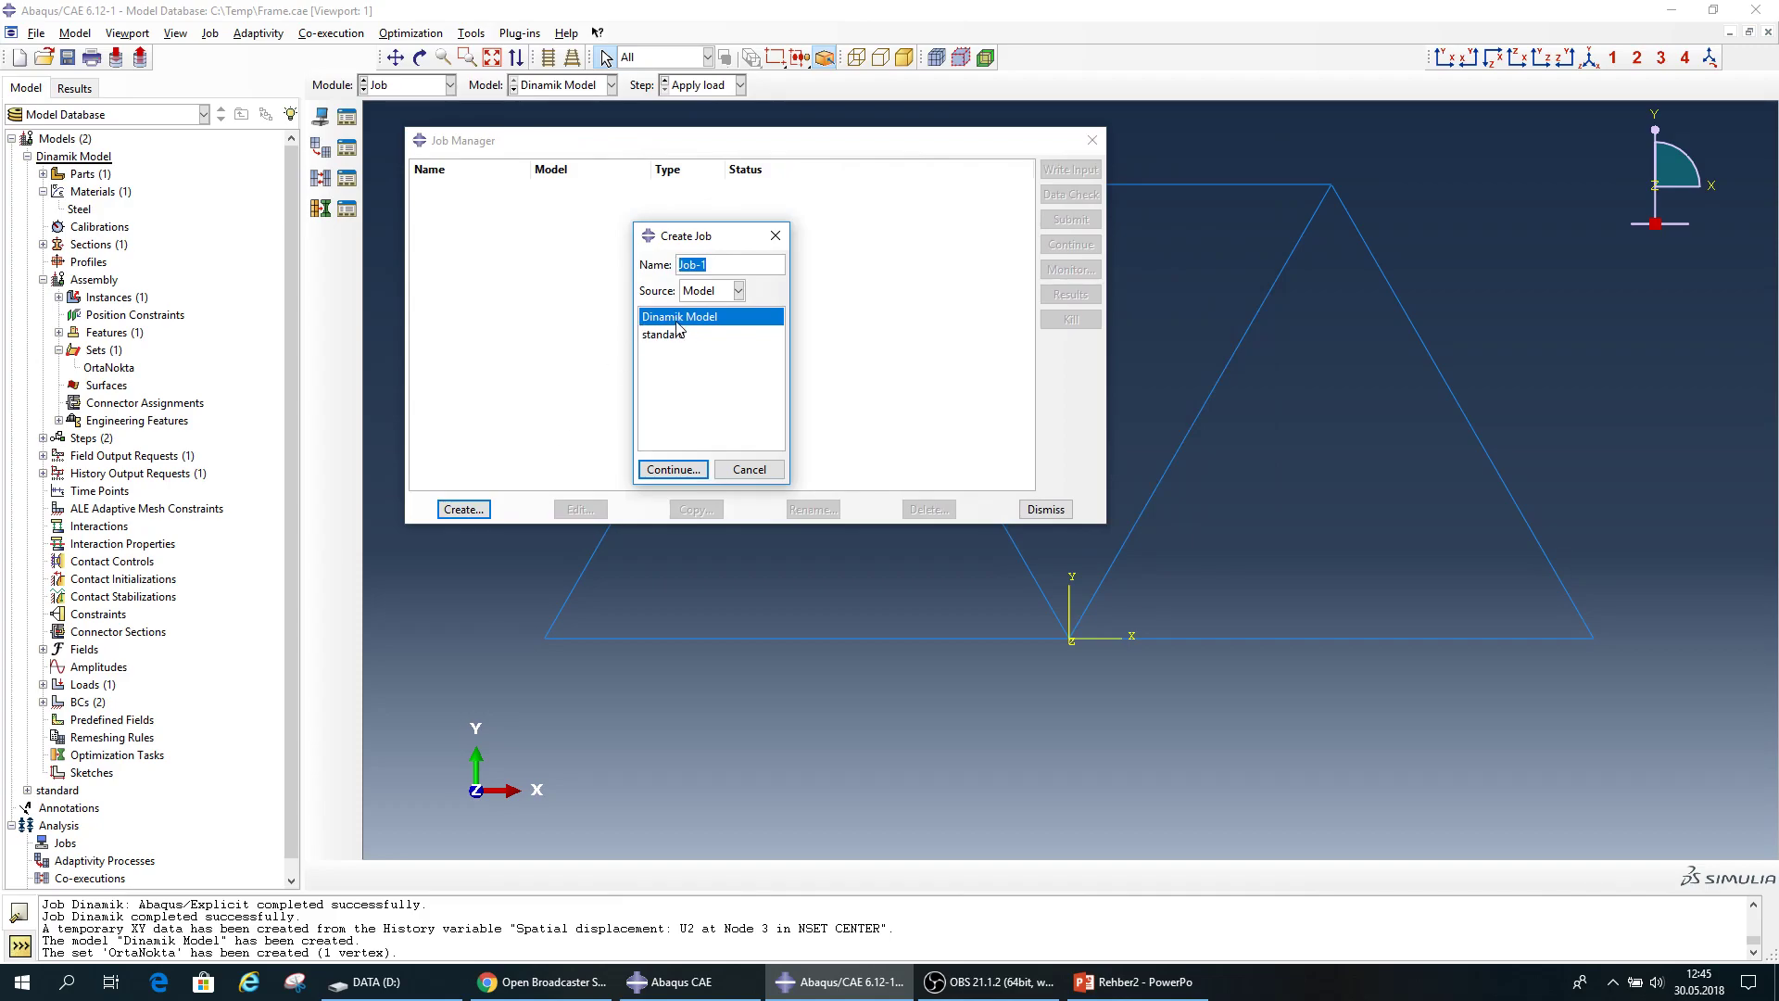
pyautogui.write('D')
pyautogui.write('i')
pyautogui.click(701, 469)
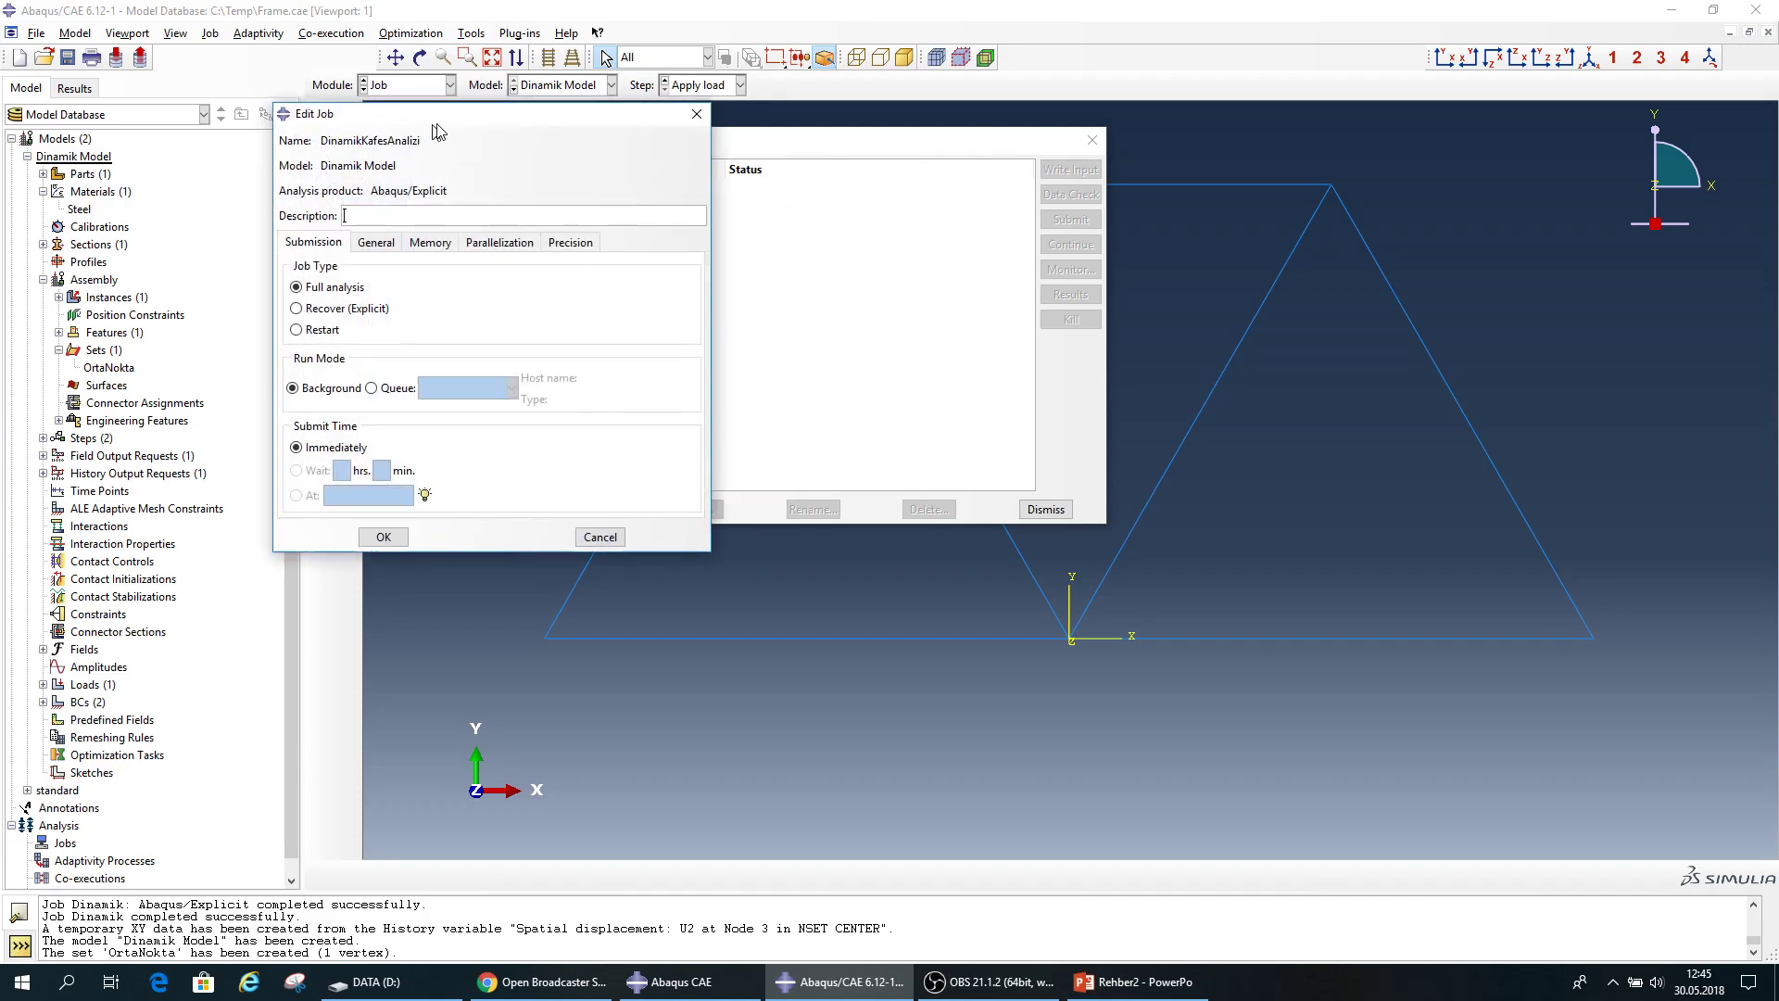
pyautogui.moveTo(438, 124); pyautogui.dragTo(657, 217)
pyautogui.click(772, 640)
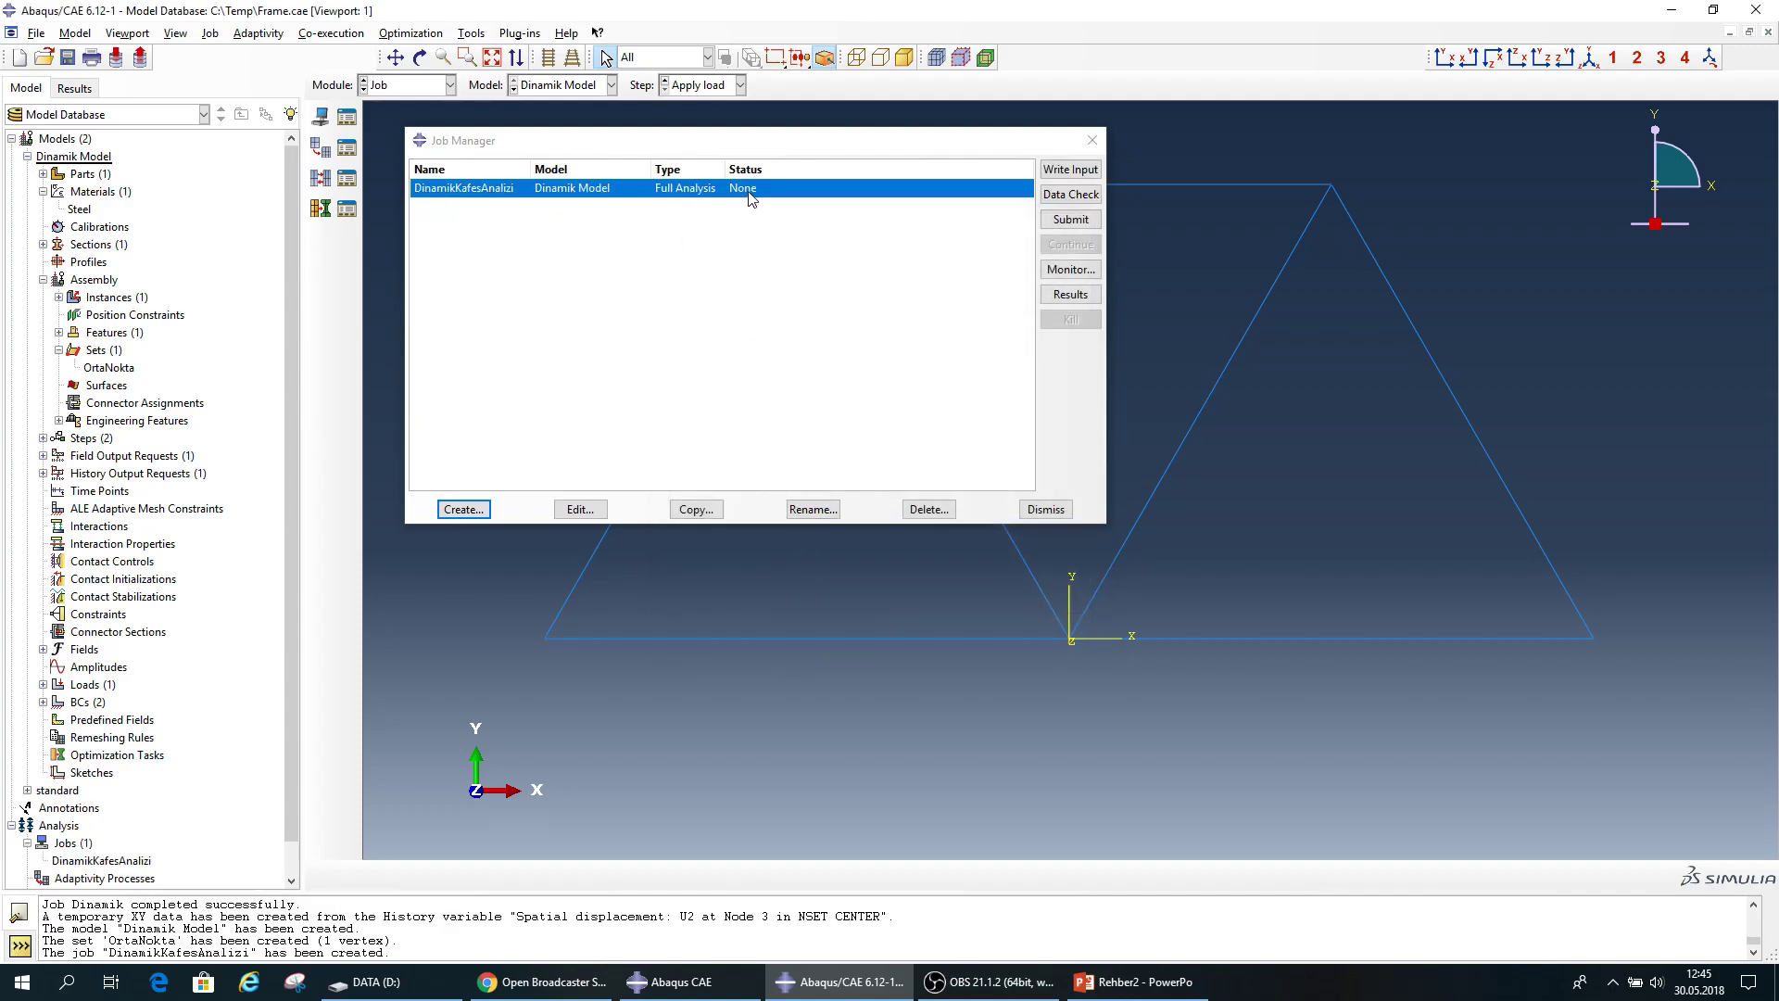
# Submit the job DinamikKafesAnalizi and open its monitor to follow the run.
pyautogui.click(1065, 221)
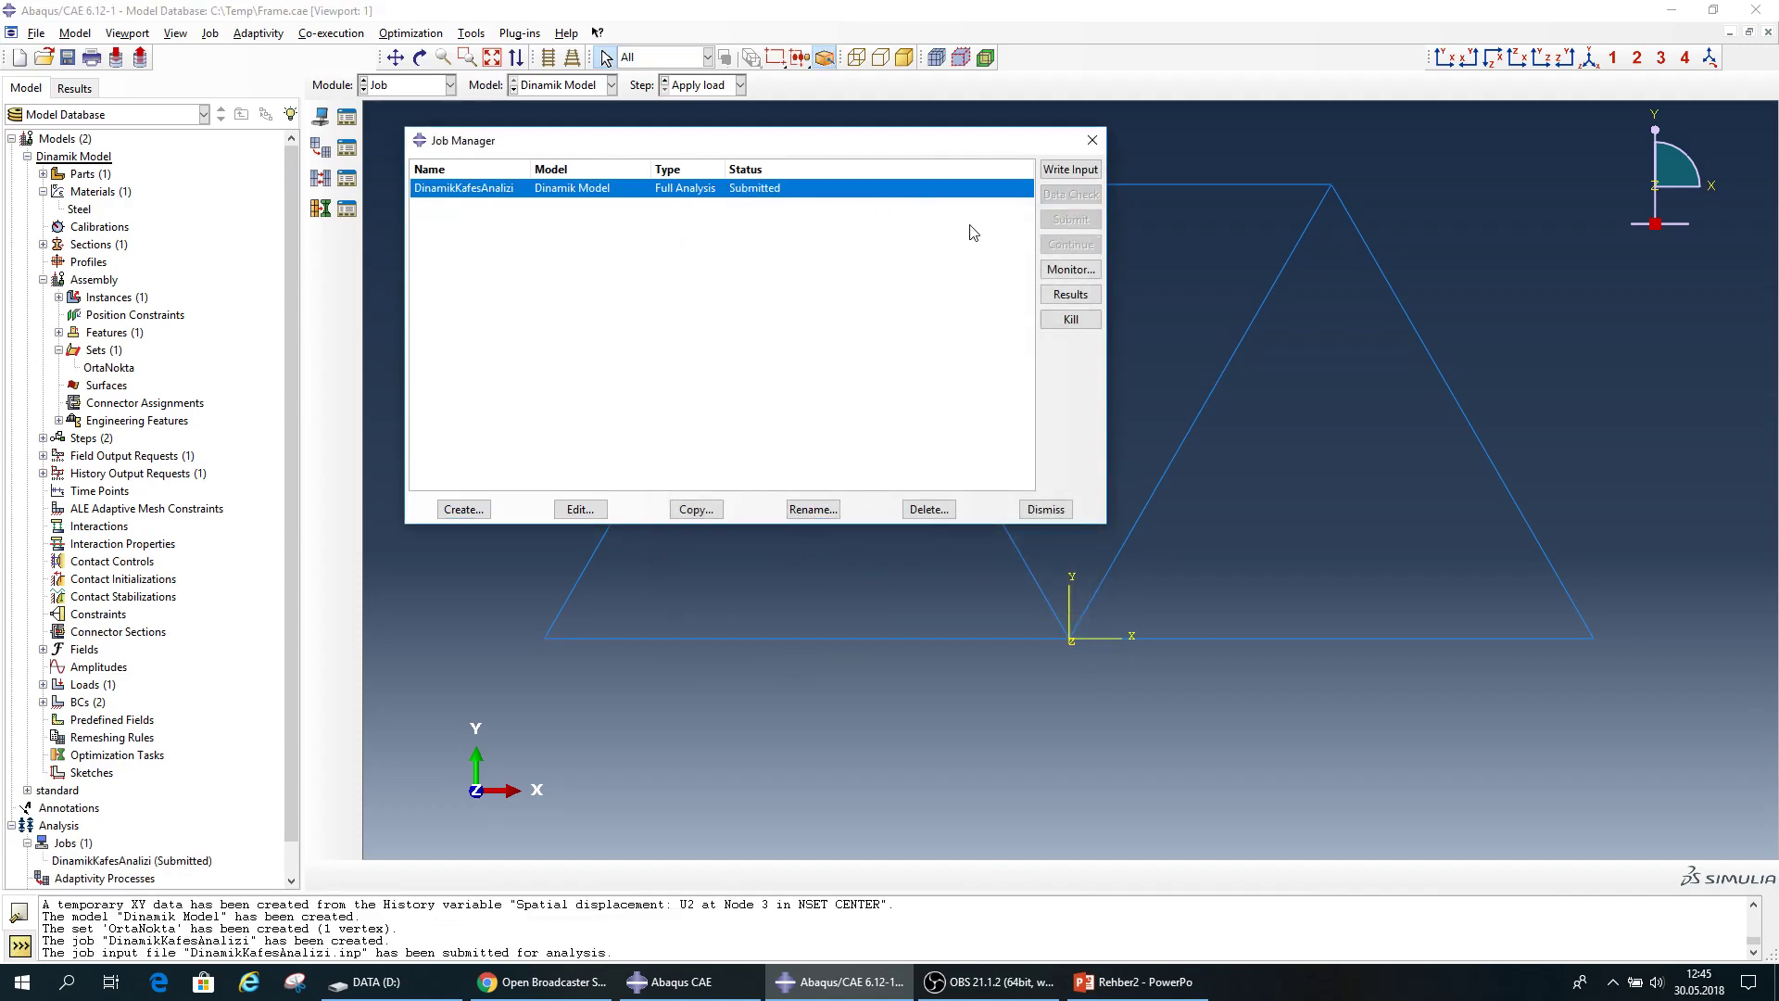
pyautogui.click(1054, 271)
pyautogui.moveTo(389, 125); pyautogui.dragTo(1483, 291)
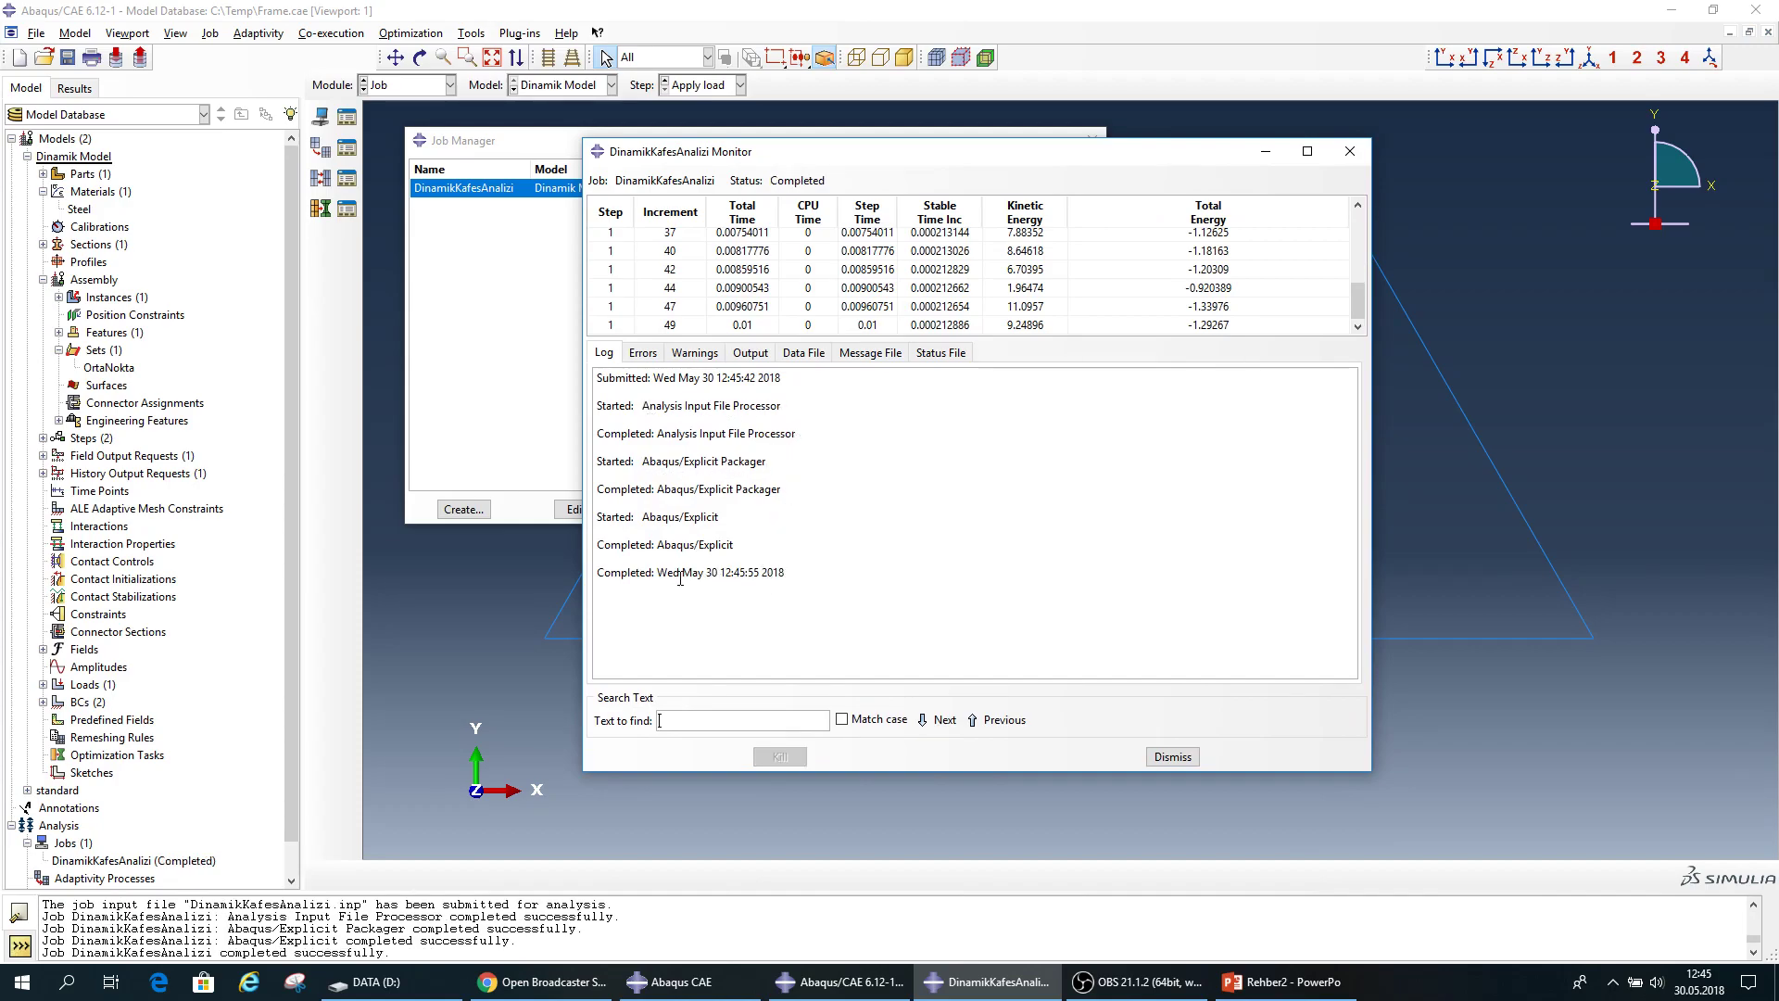
# Check the job monitor's errors and warnings and read through the input summary in the data file.
pyautogui.click(648, 354)
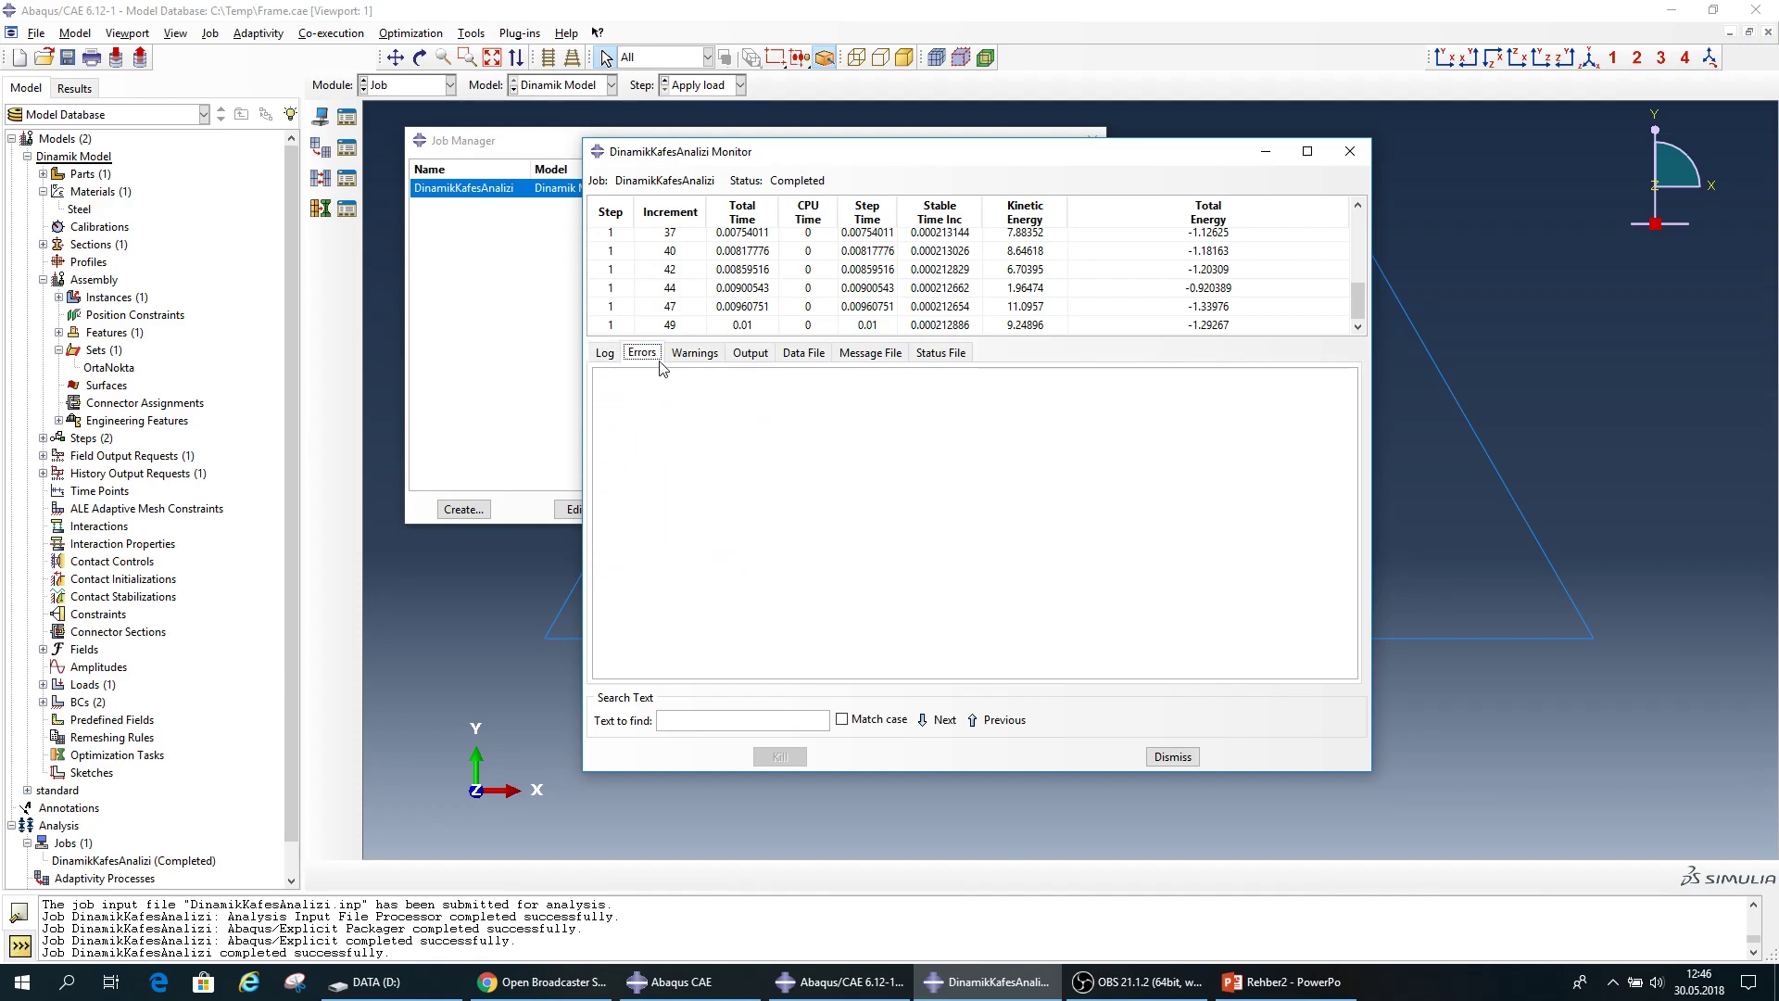
pyautogui.click(697, 356)
pyautogui.click(804, 354)
pyautogui.scroll(-20, 1346, 454)
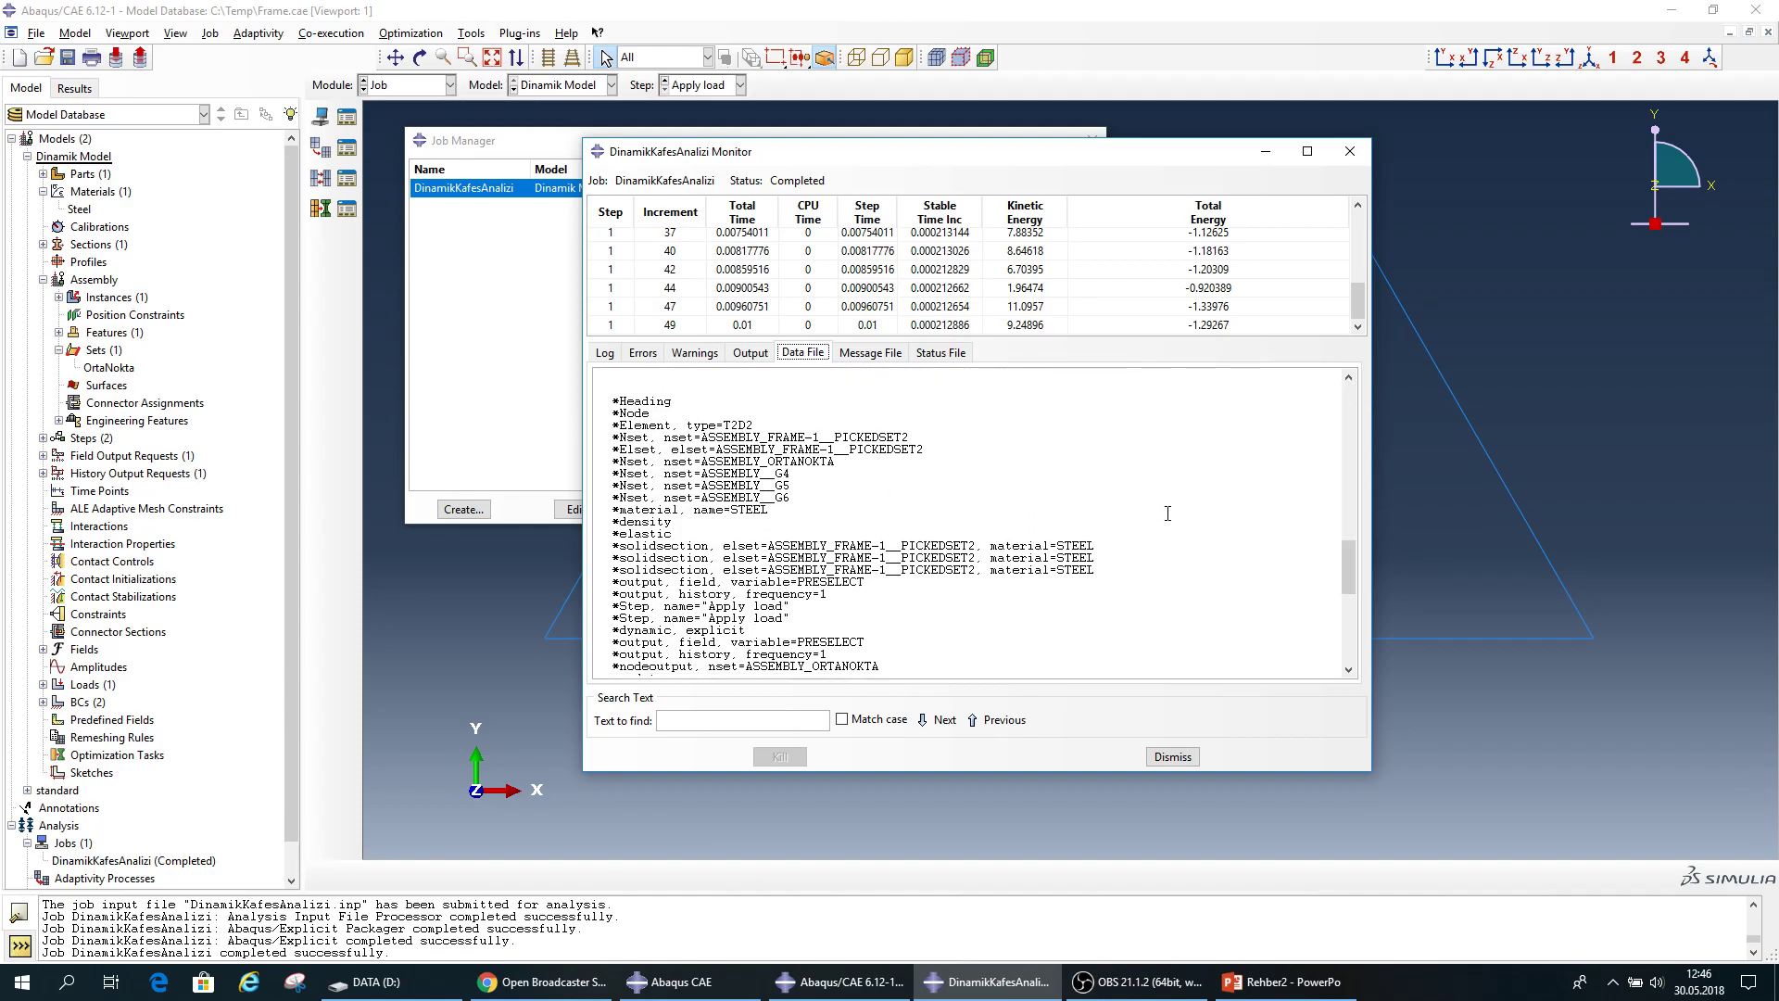
pyautogui.scroll(-8, 1168, 512)
pyautogui.scroll(-5, 644, 551)
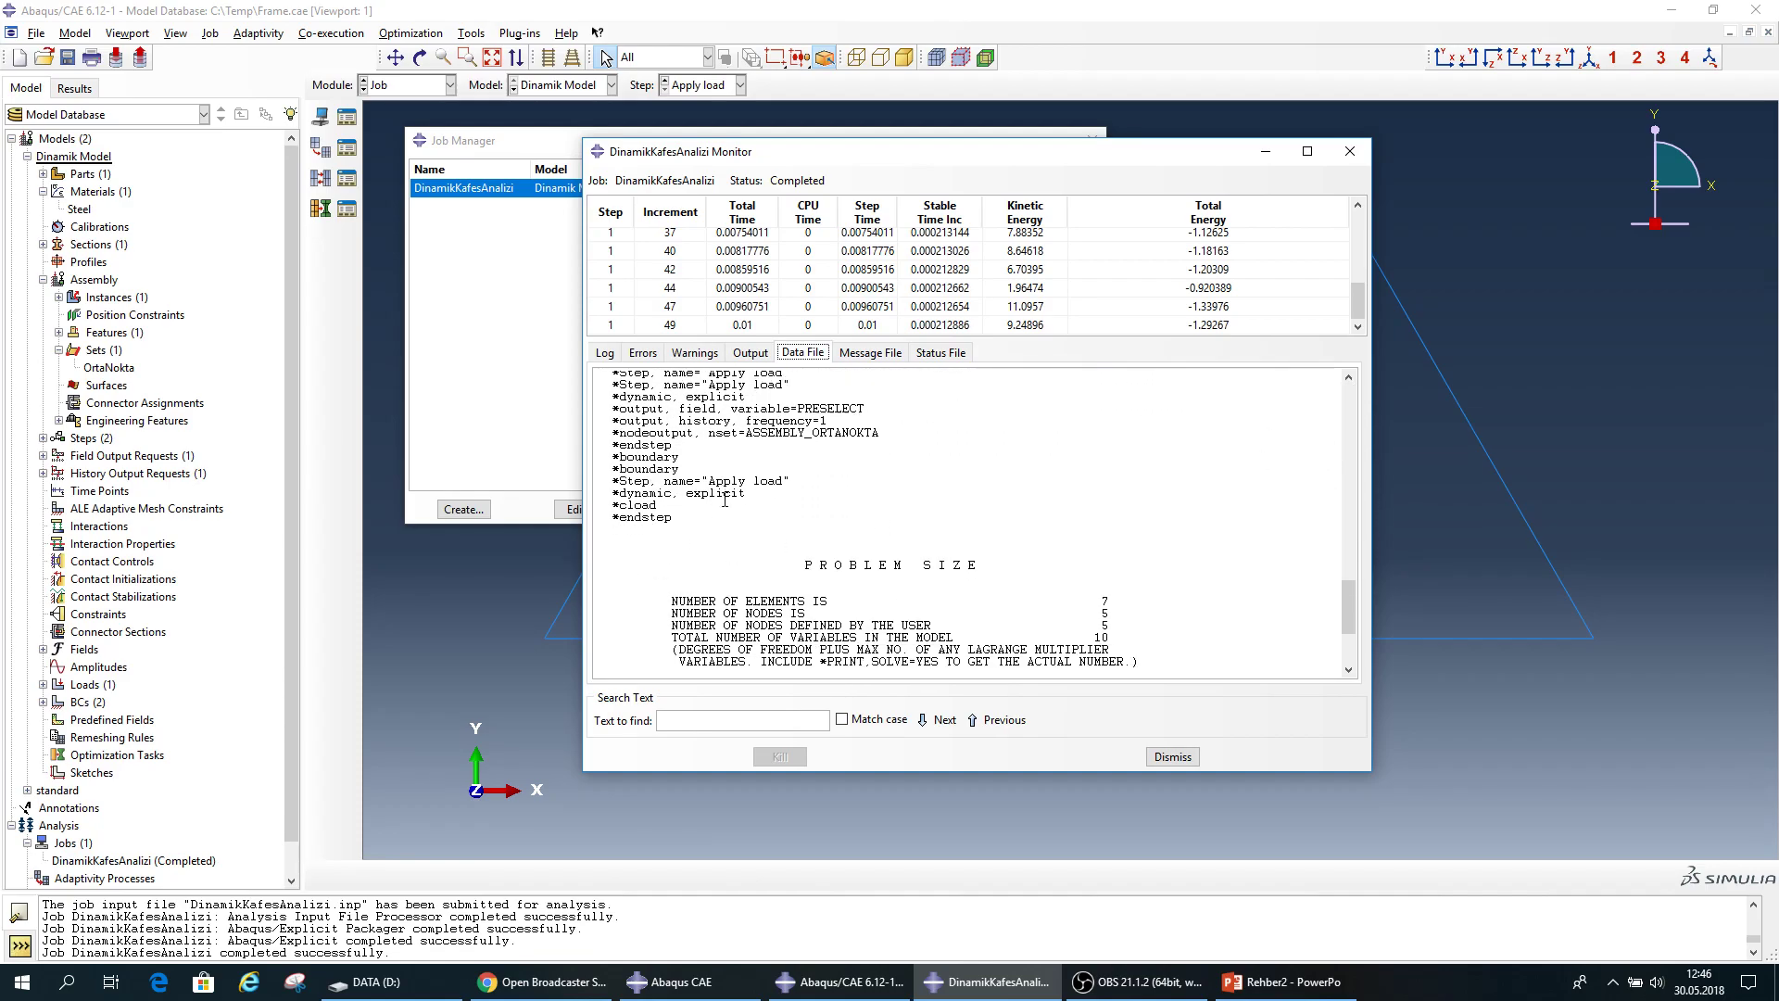
pyautogui.scroll(20, 1338, 638)
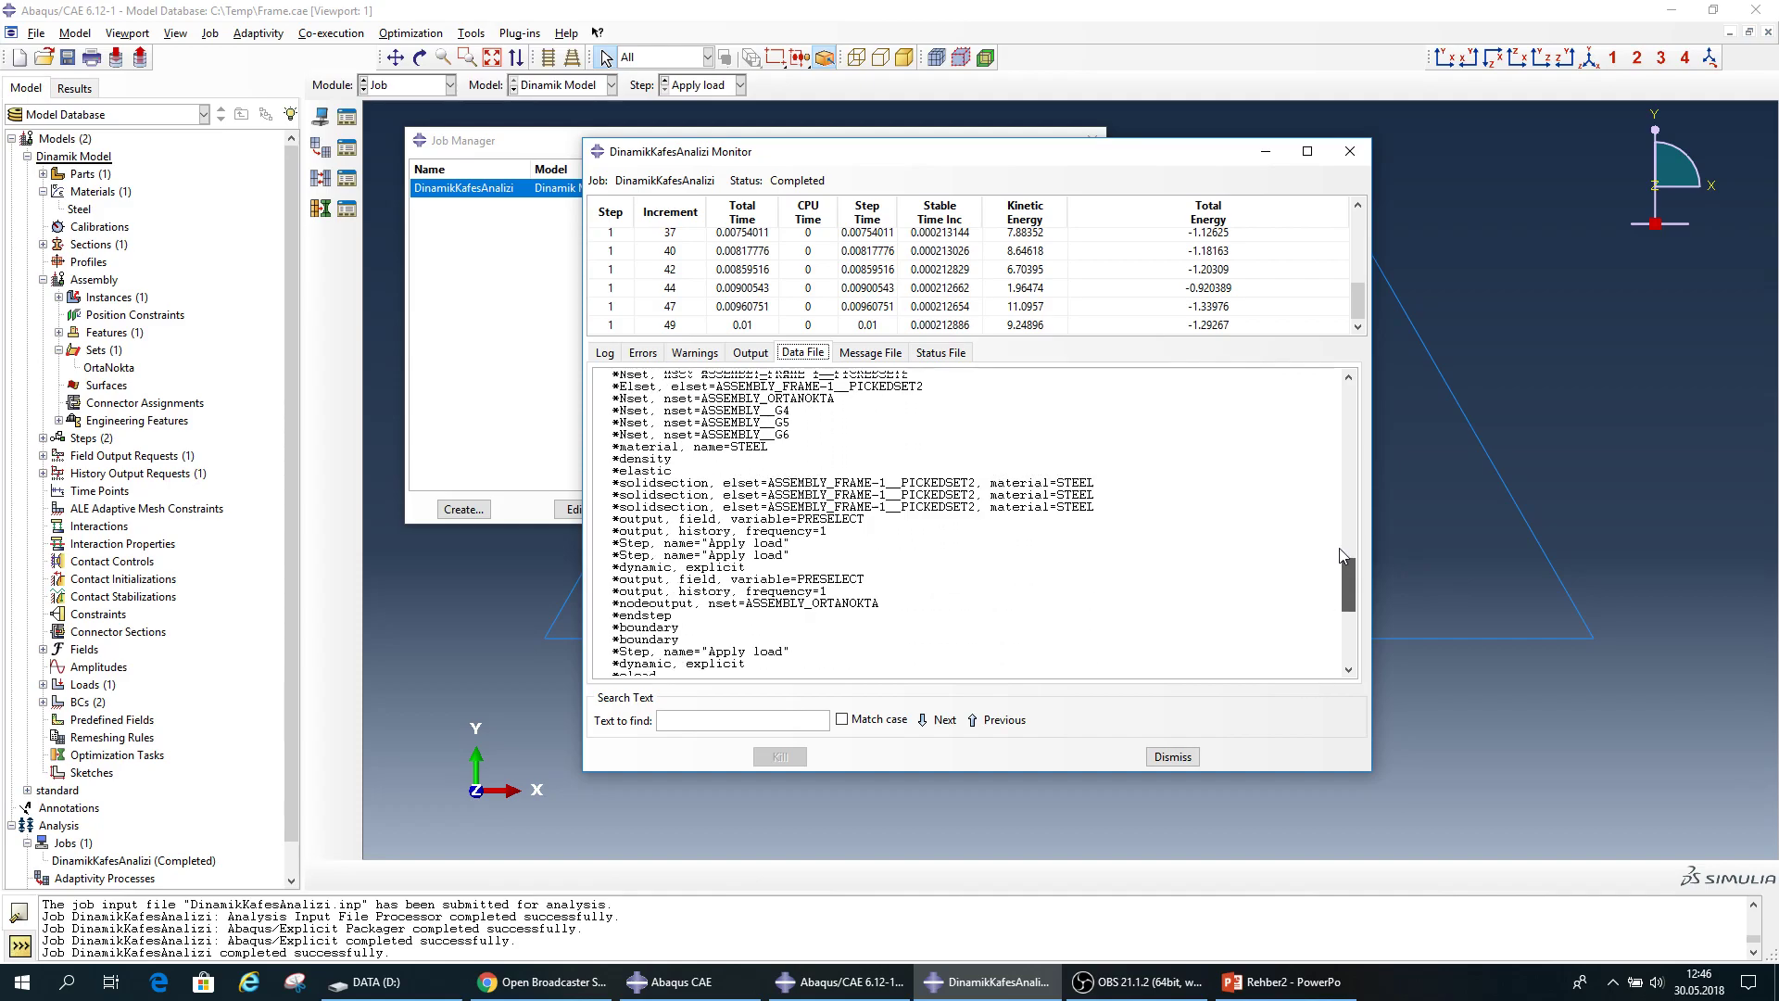
# Read the job's status file from the model mass and element time increments through to its end.
pyautogui.click(940, 353)
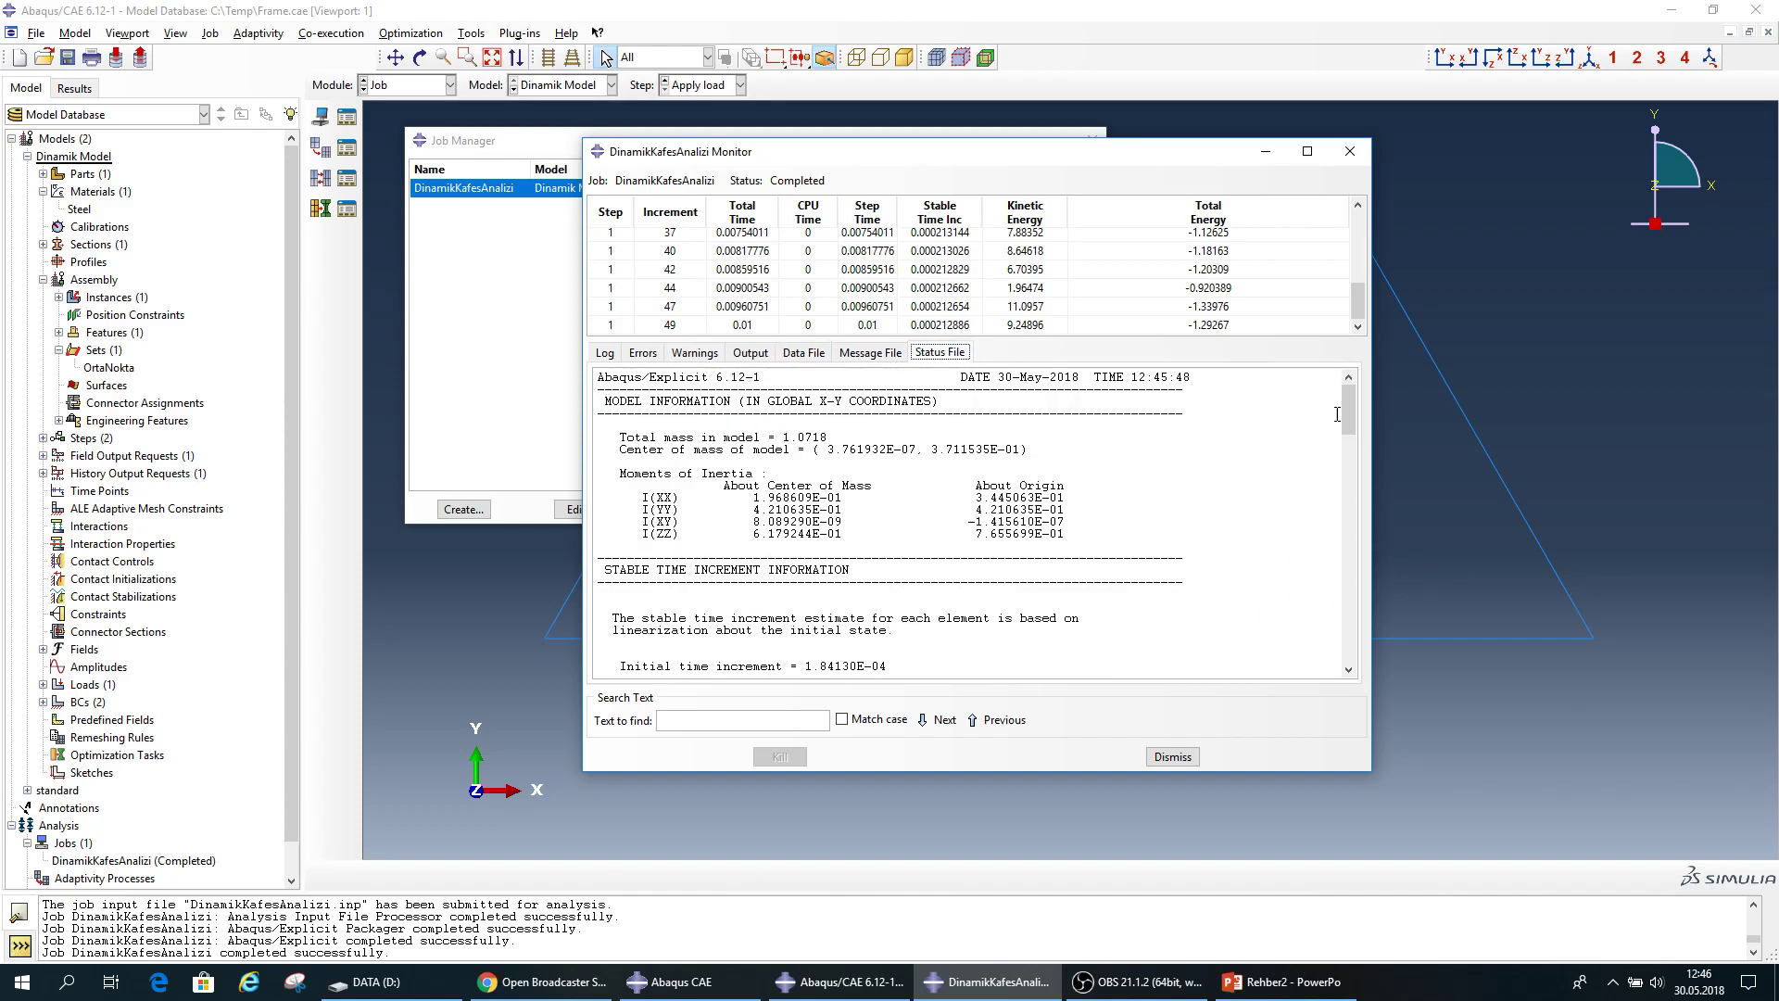
pyautogui.scroll(-10, 946, 475)
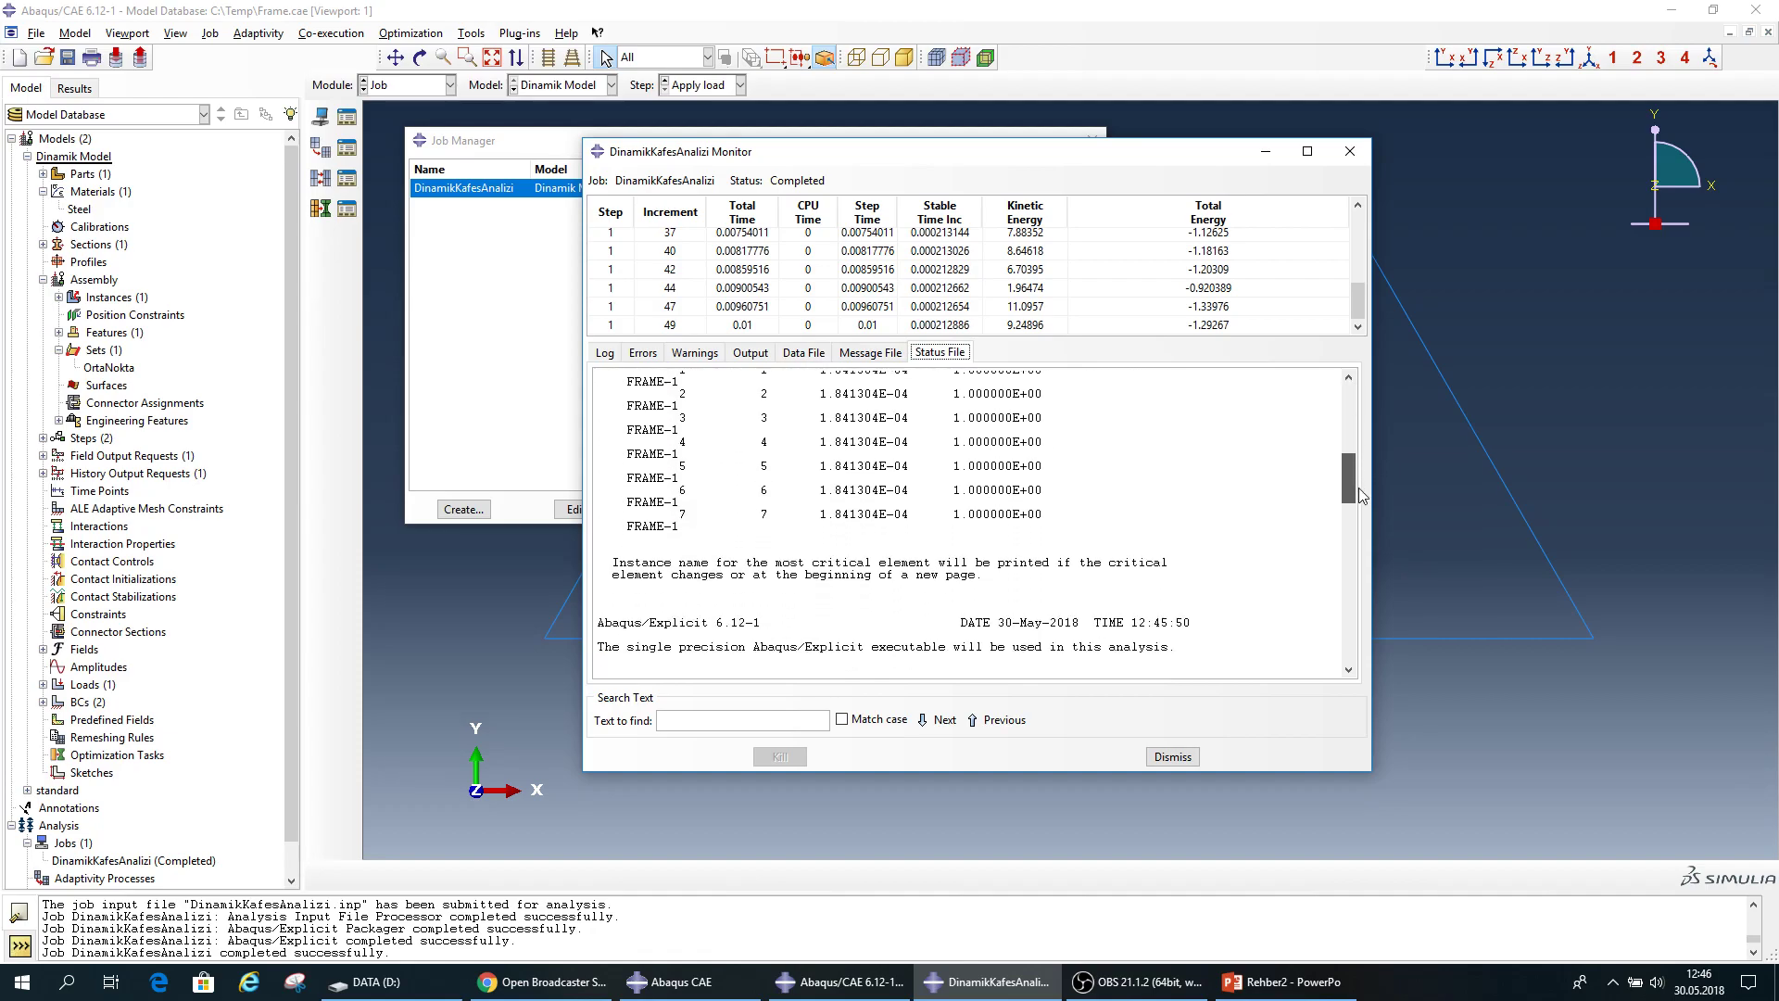
pyautogui.scroll(1, 963, 474)
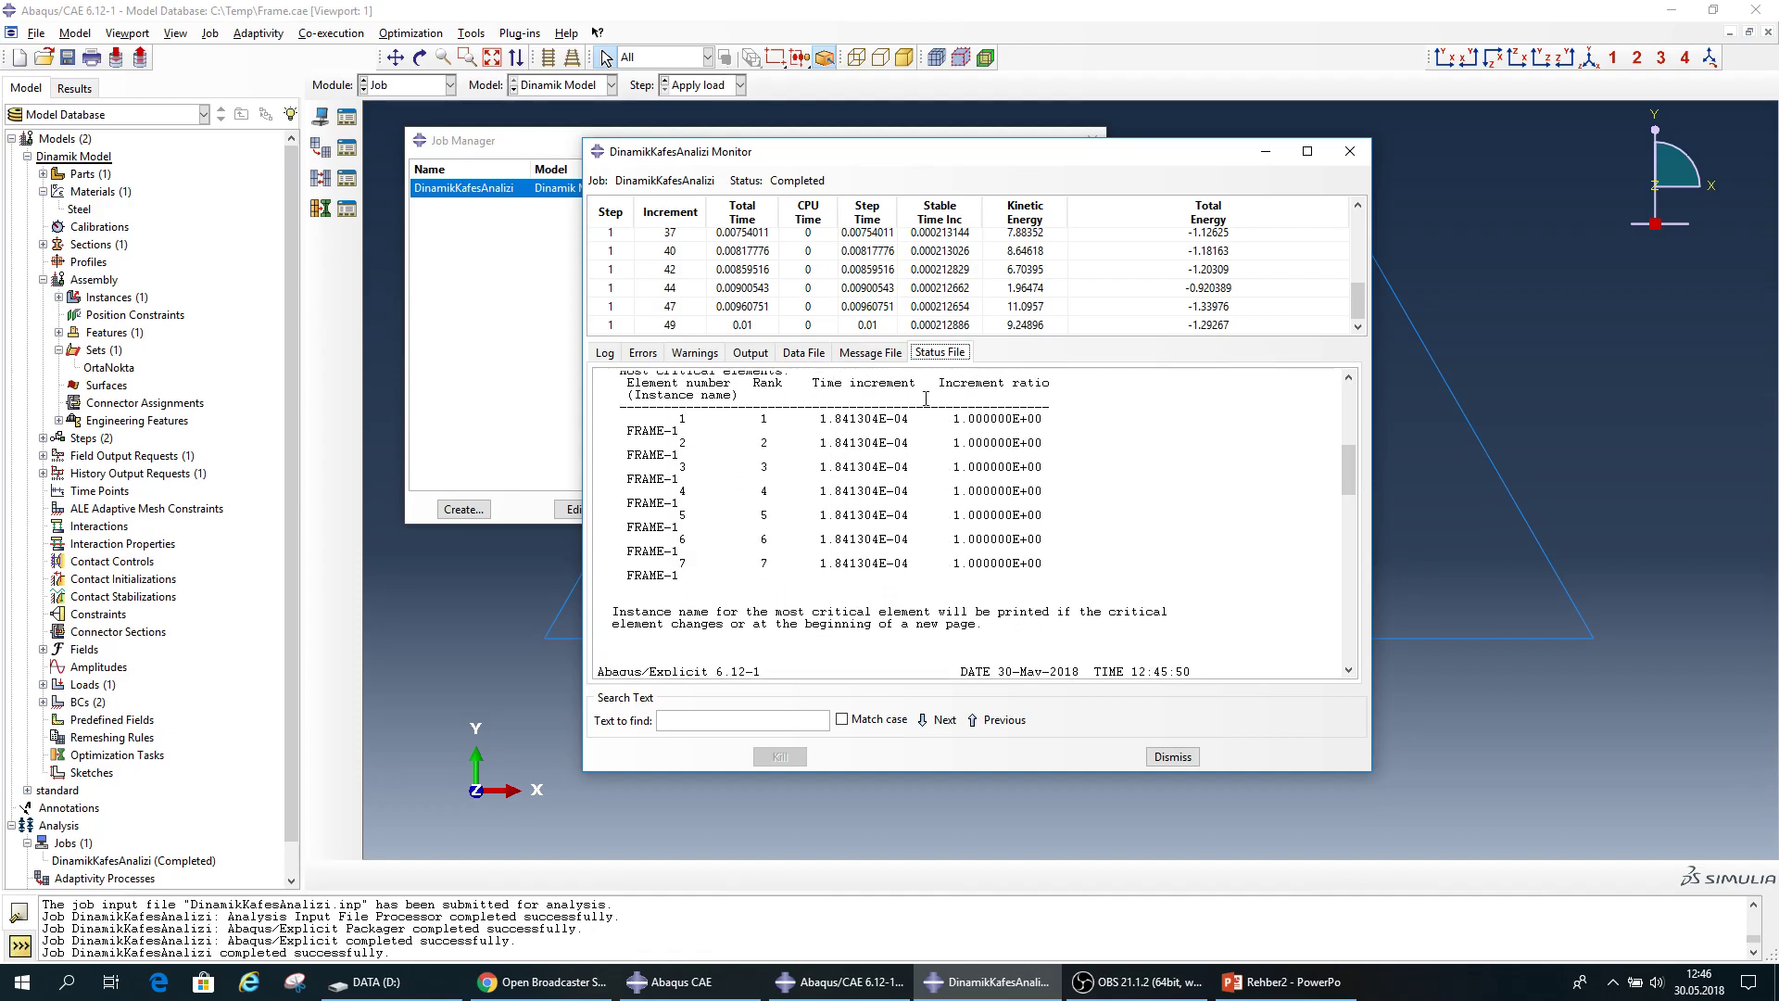
pyautogui.moveTo(1353, 479); pyautogui.dragTo(1356, 648)
pyautogui.scroll(-2, 989, 555)
pyautogui.moveTo(660, 654); pyautogui.dragTo(596, 657)
pyautogui.click(1107, 727)
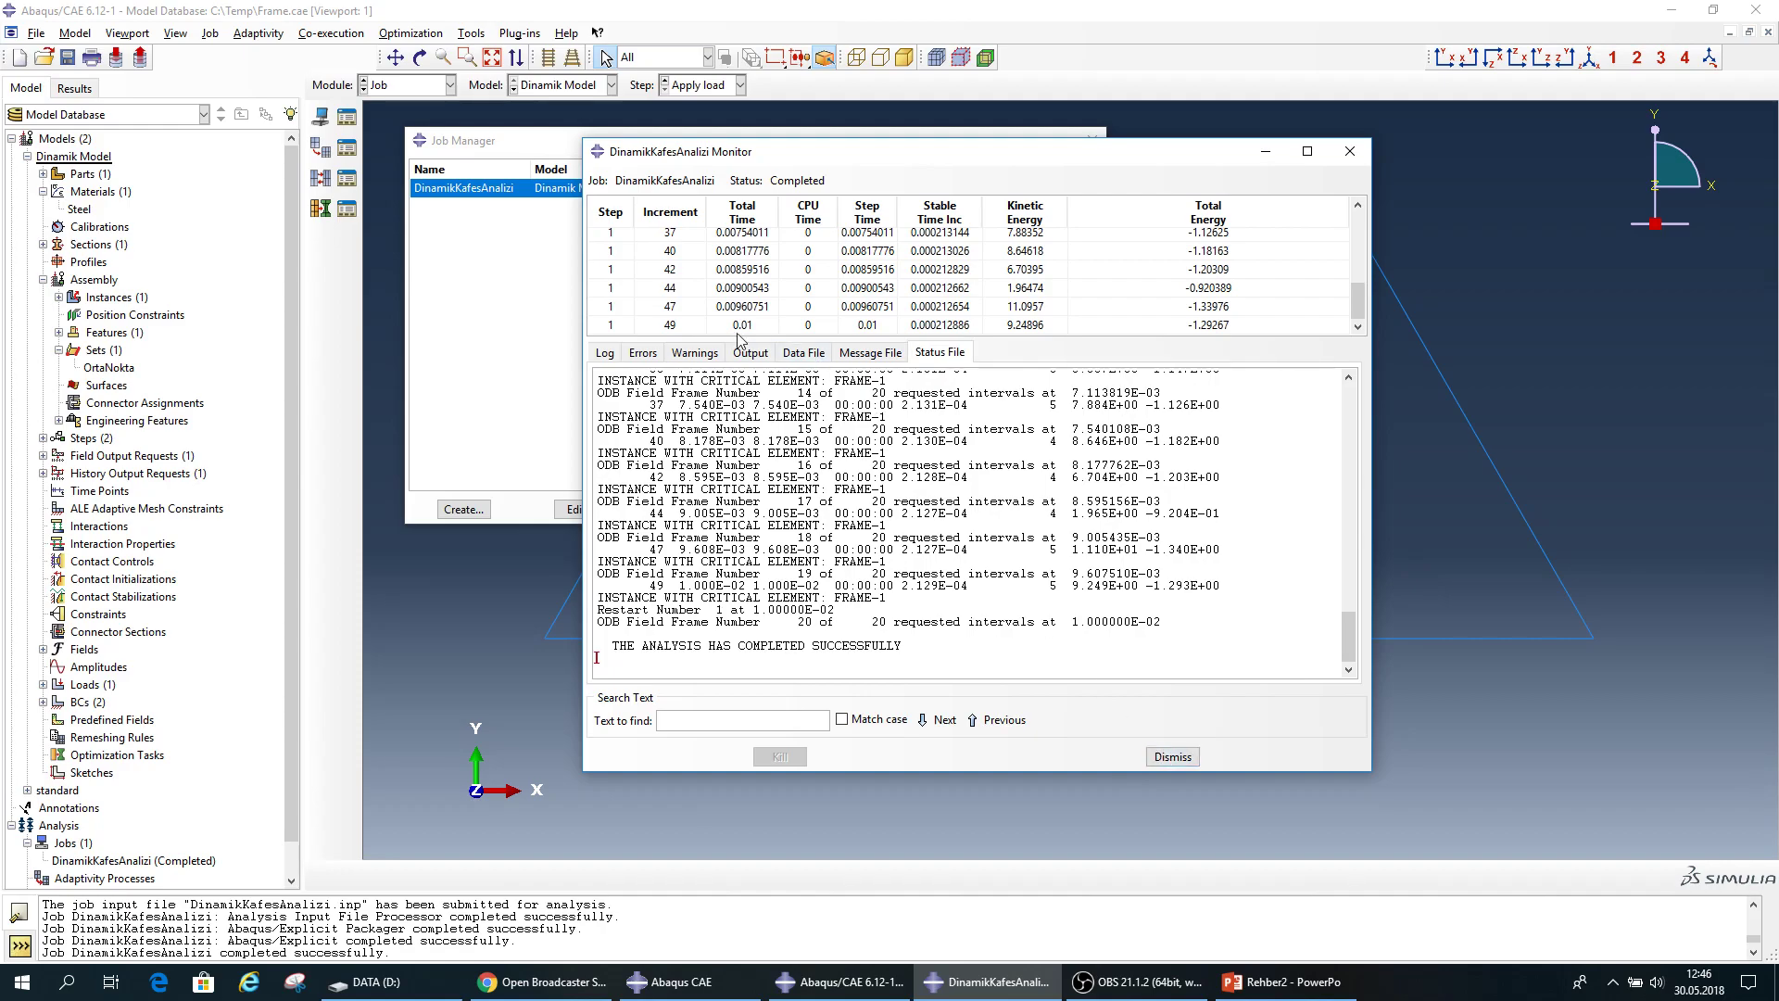
# Enlarge the monitor's increment table, examine the time, stable increment and energy columns, and close the monitor.
pyautogui.moveTo(1158, 341); pyautogui.dragTo(1158, 533)
pyautogui.scroll(3, 783, 266)
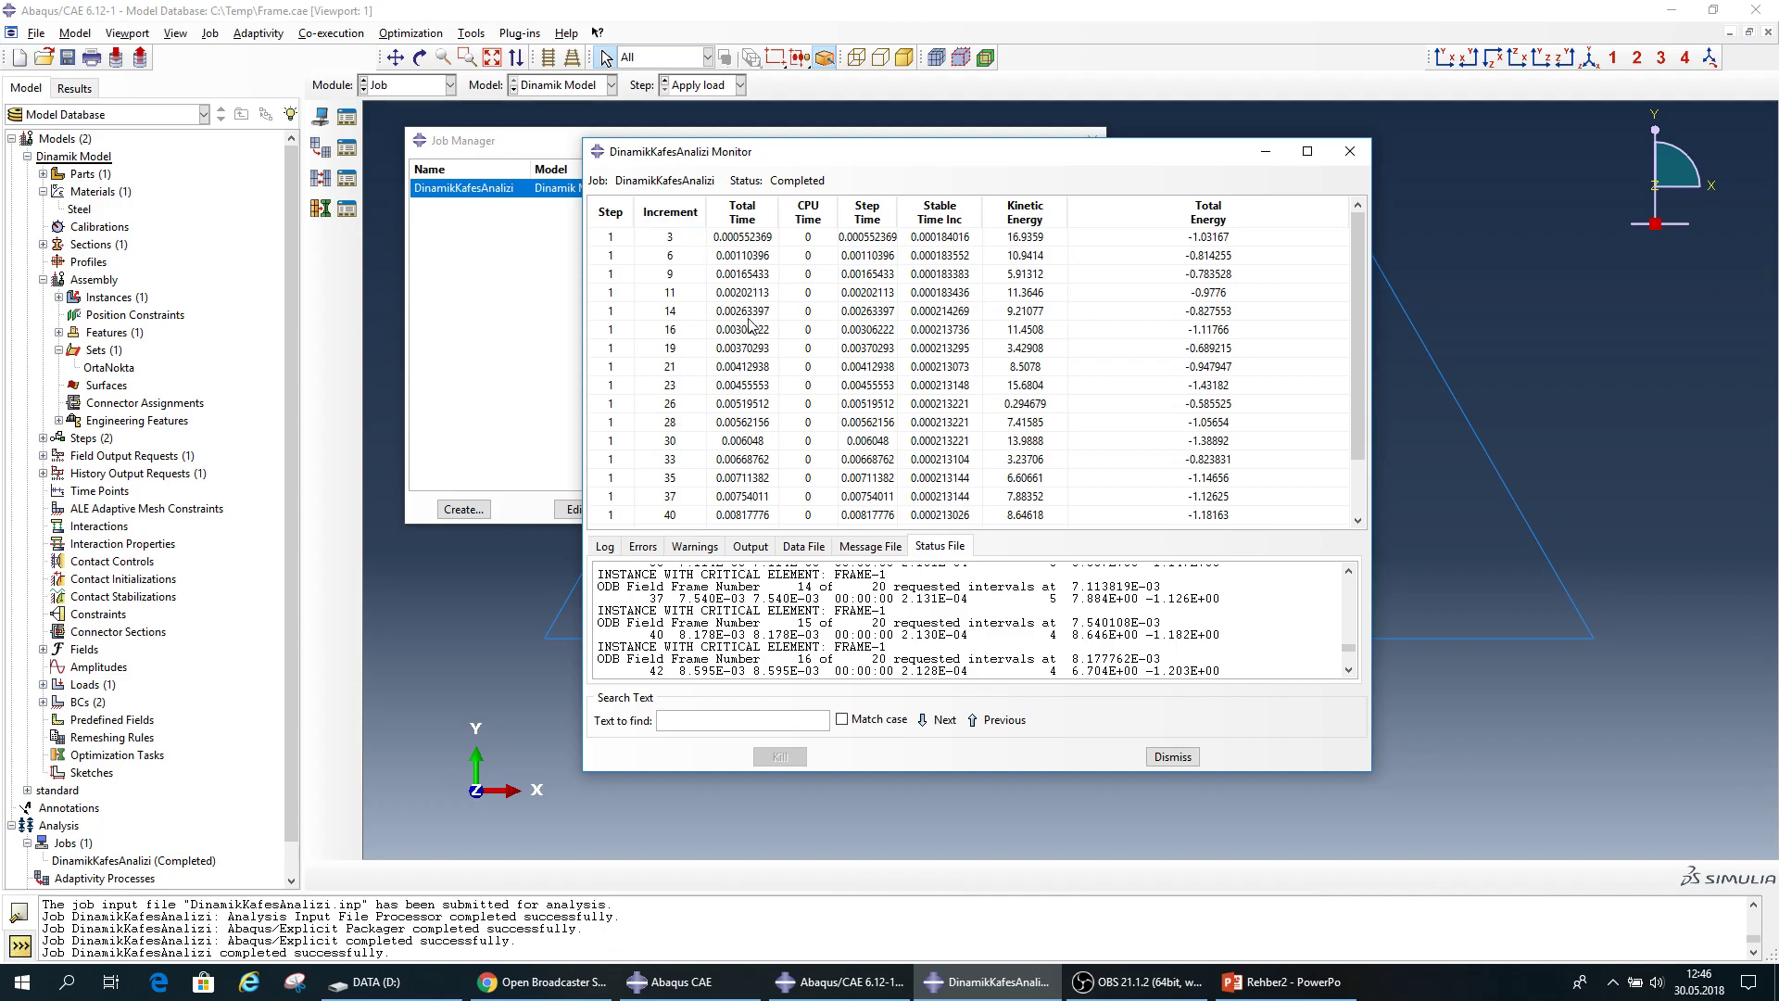
pyautogui.scroll(-3, 762, 242)
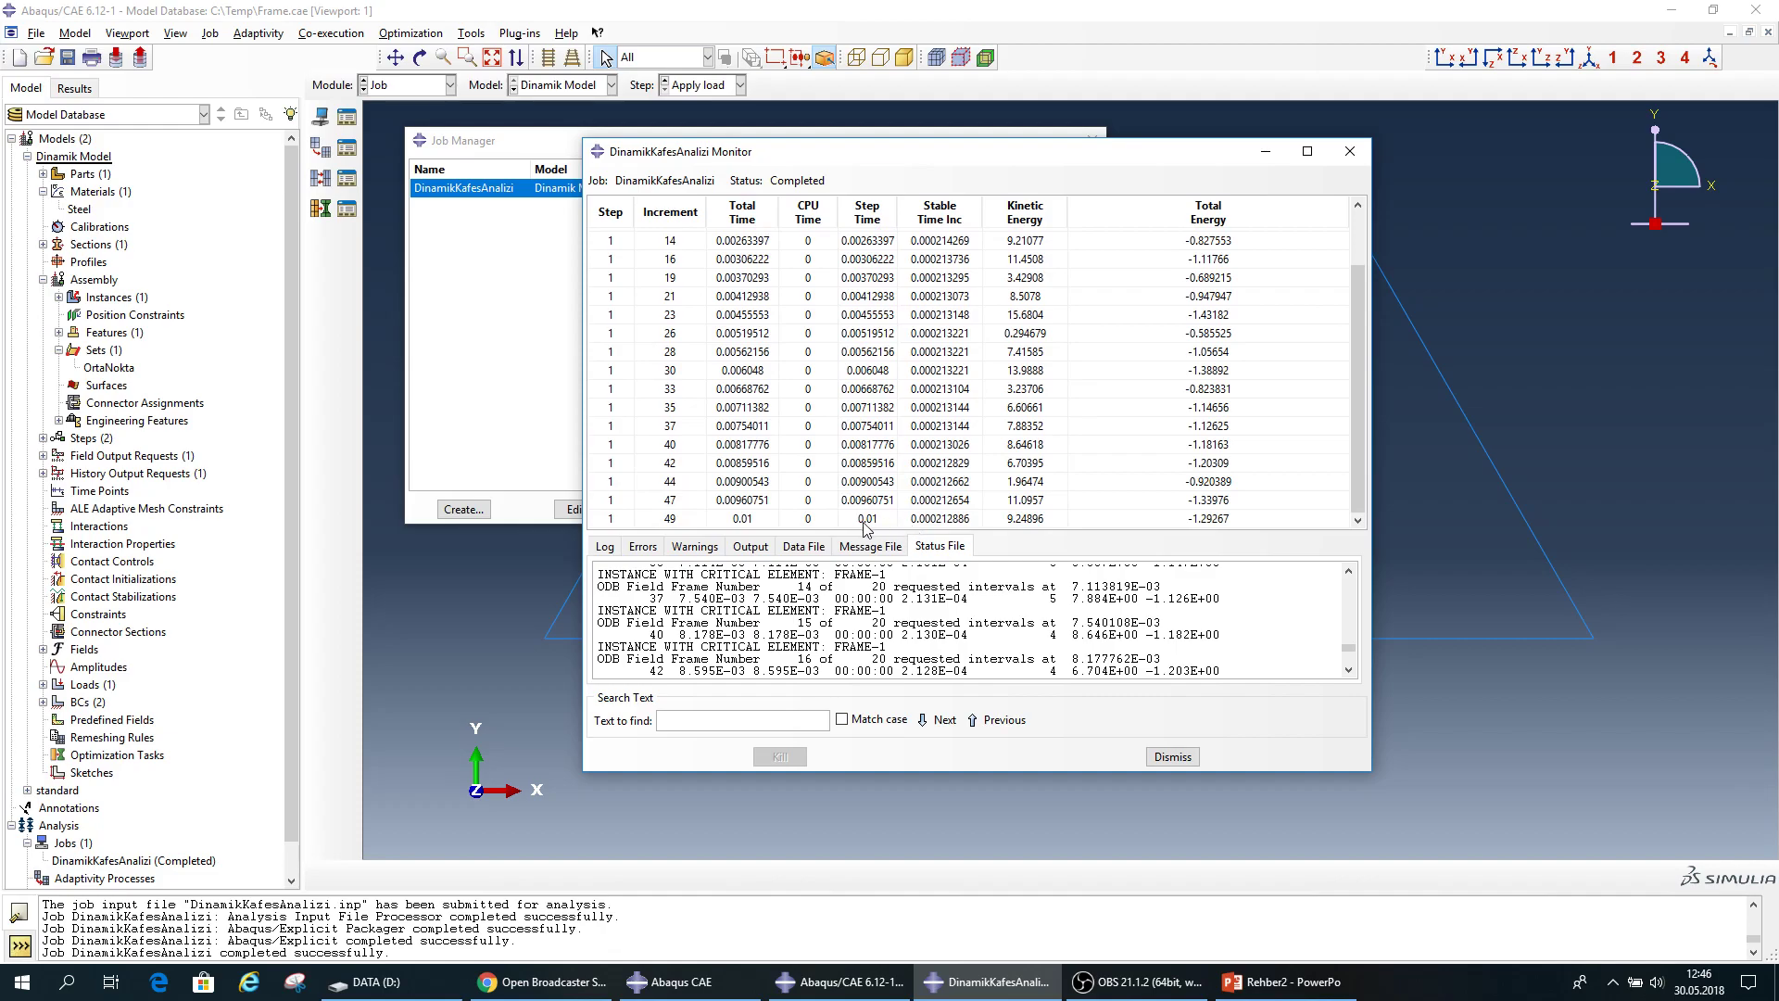
pyautogui.scroll(3, 832, 493)
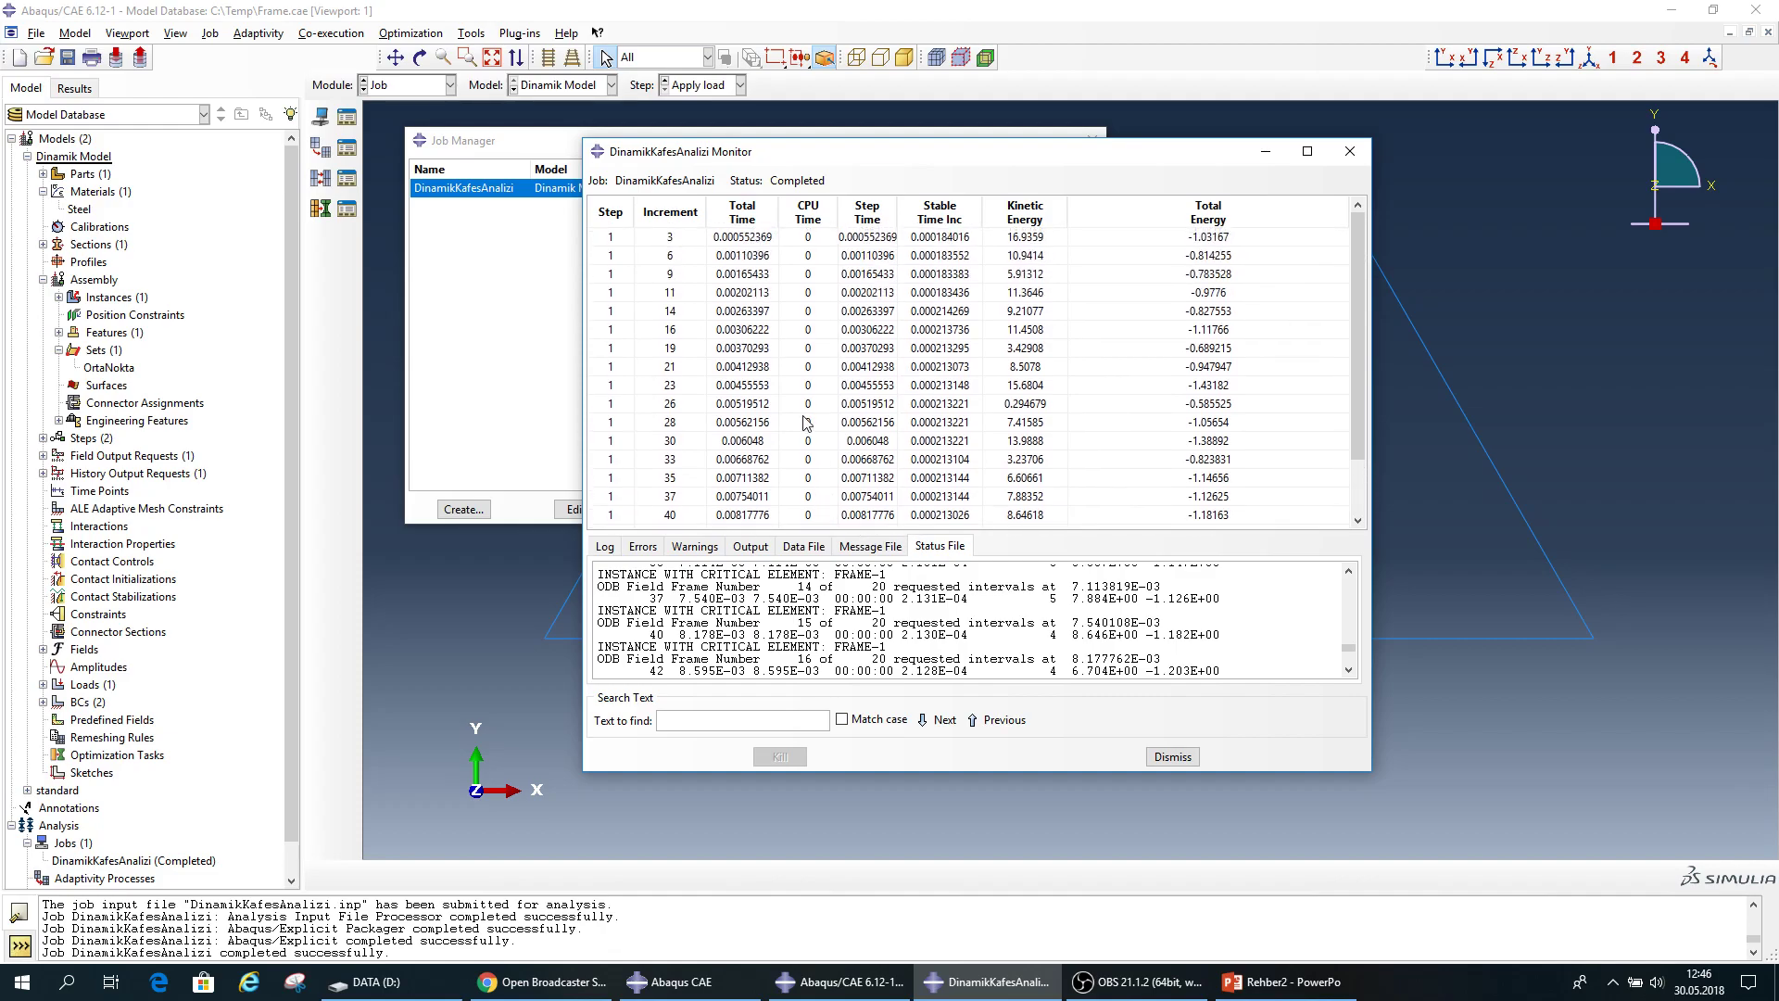
pyautogui.scroll(-3, 808, 270)
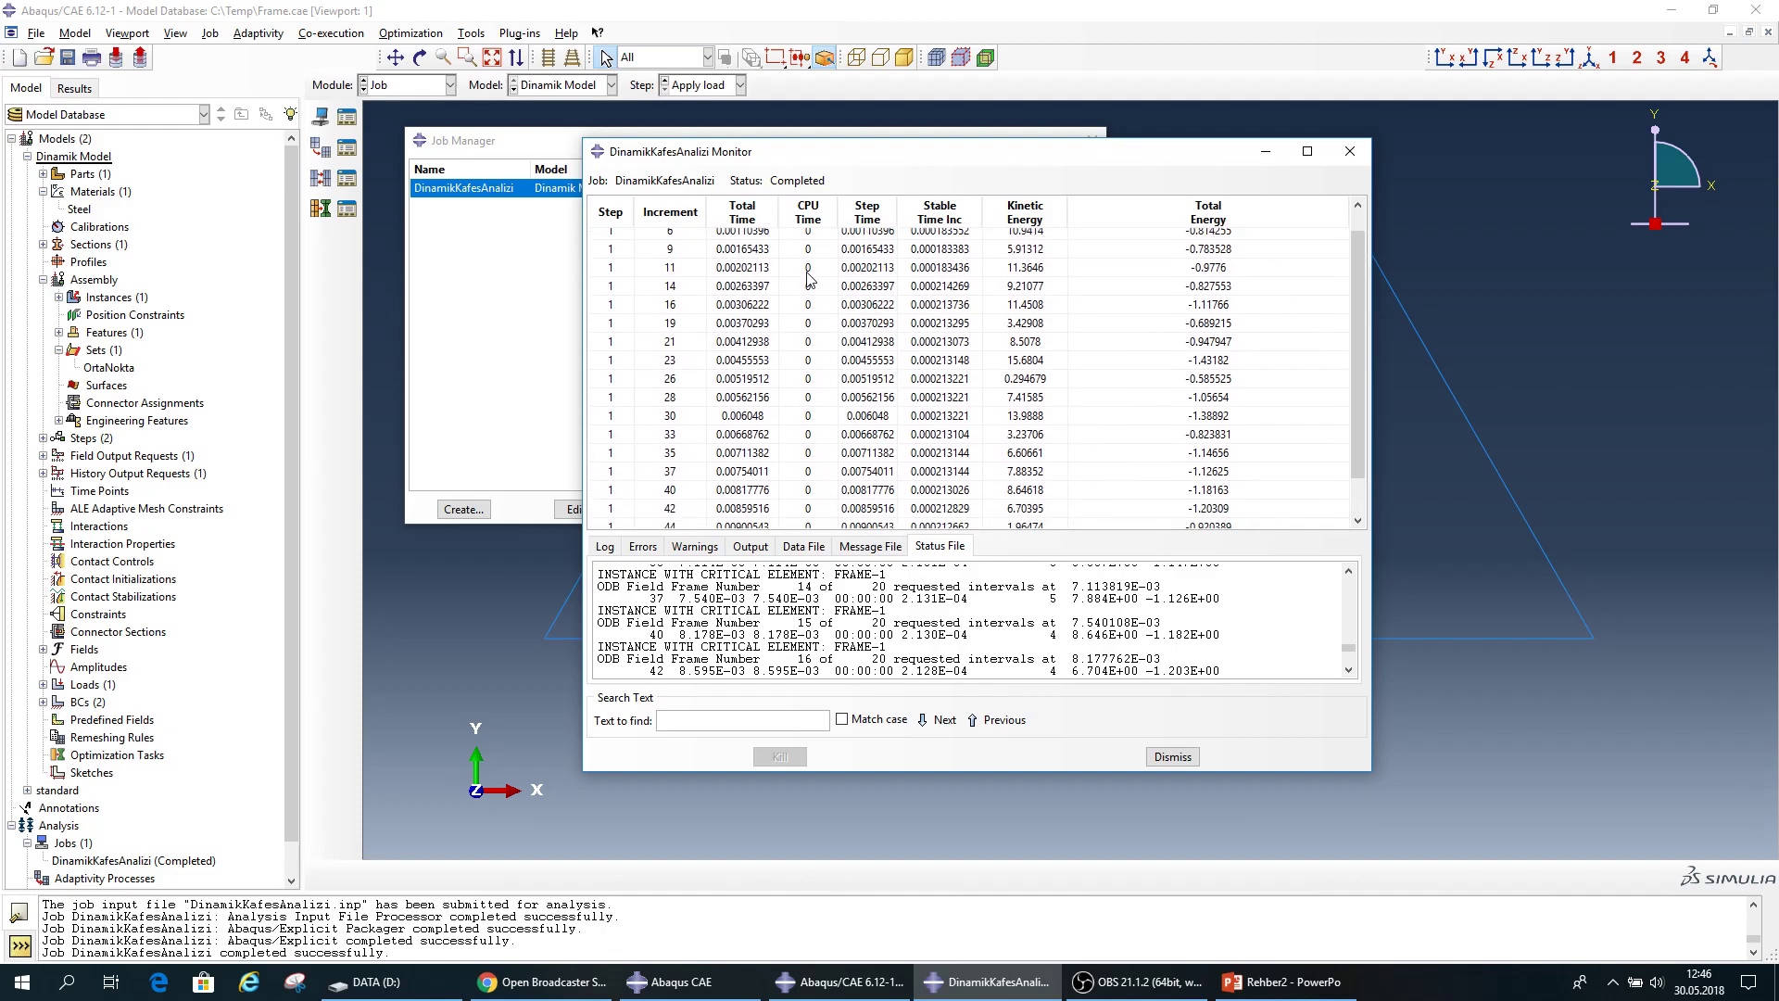
pyautogui.scroll(3, 808, 278)
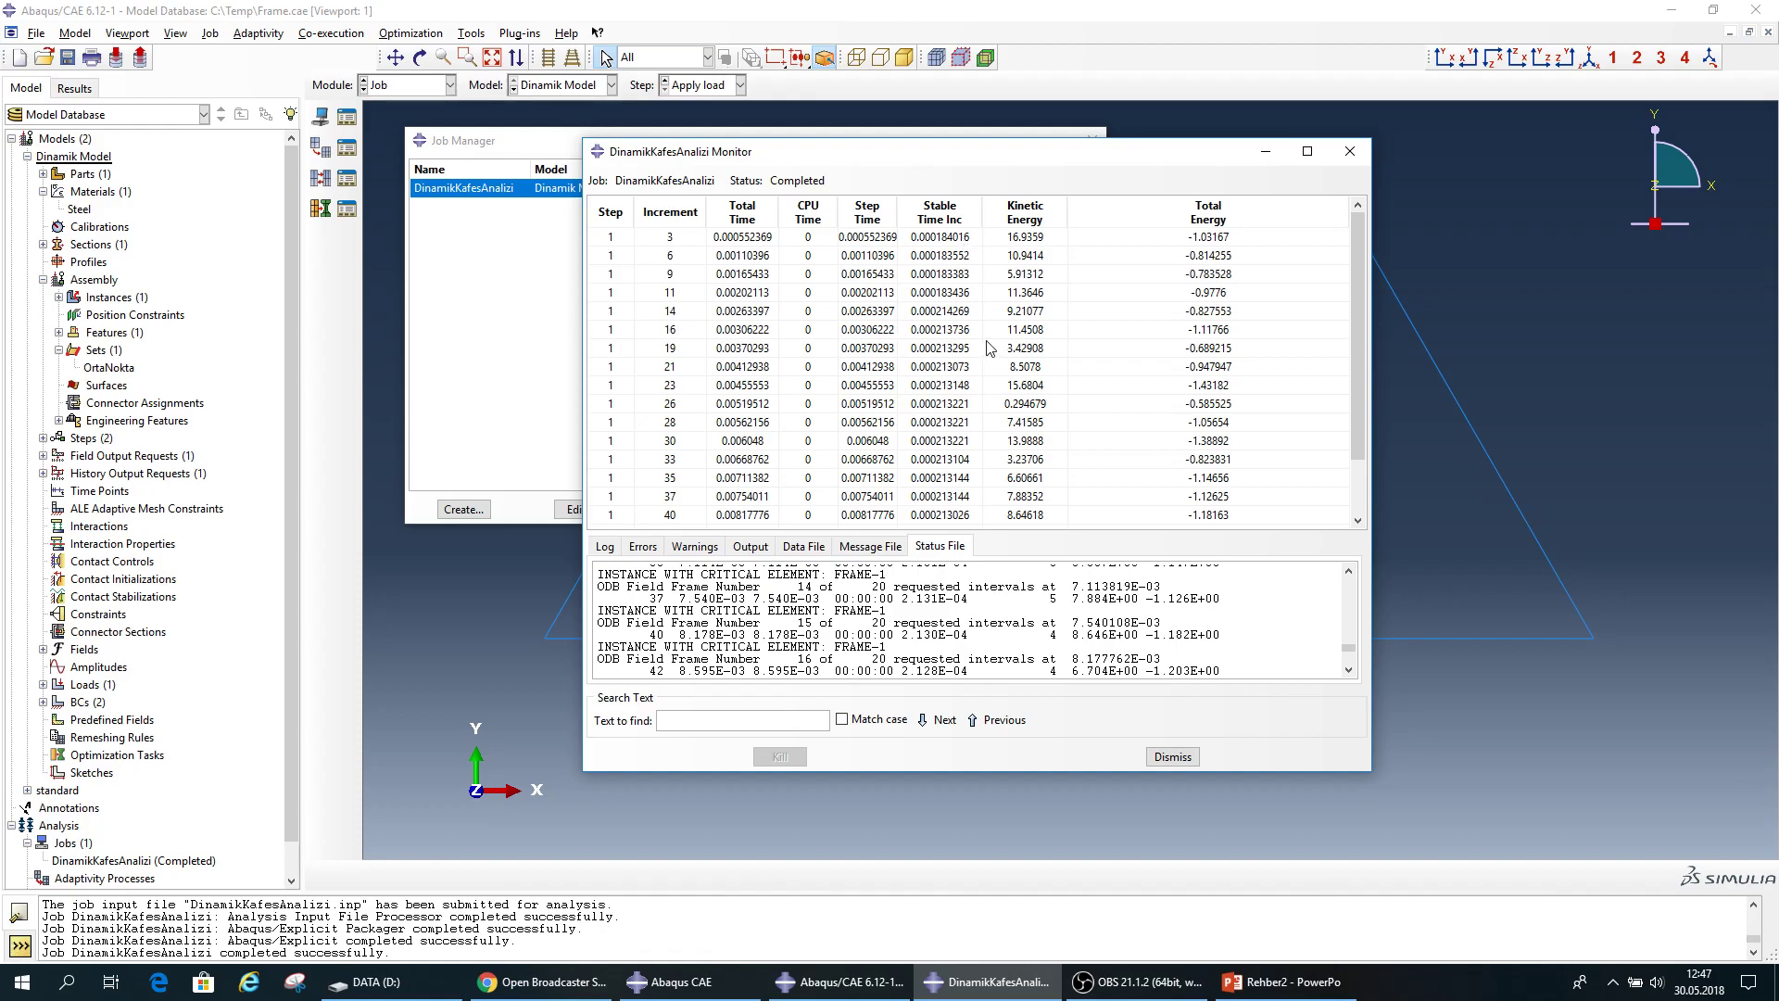
pyautogui.click(1152, 758)
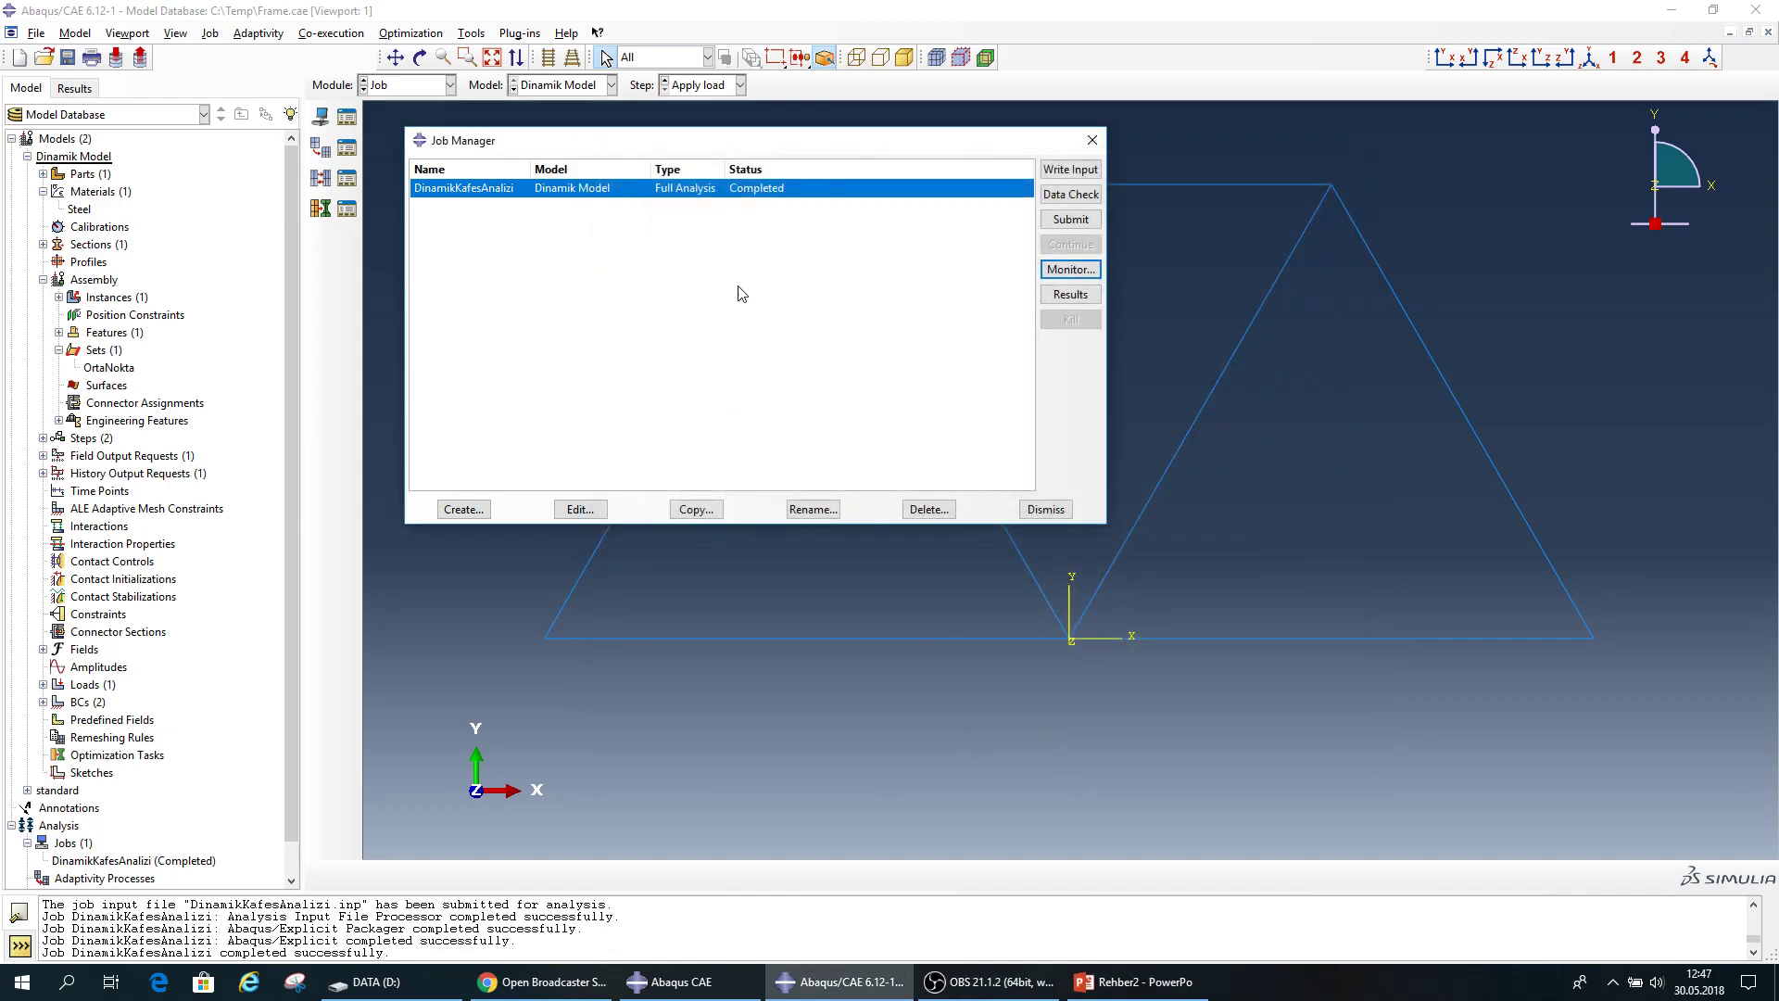
# Open the results of DinamikKafesAnalizi, shift the frame clear of the caption text, and plot contours on the deformed shape.
pyautogui.click(1065, 294)
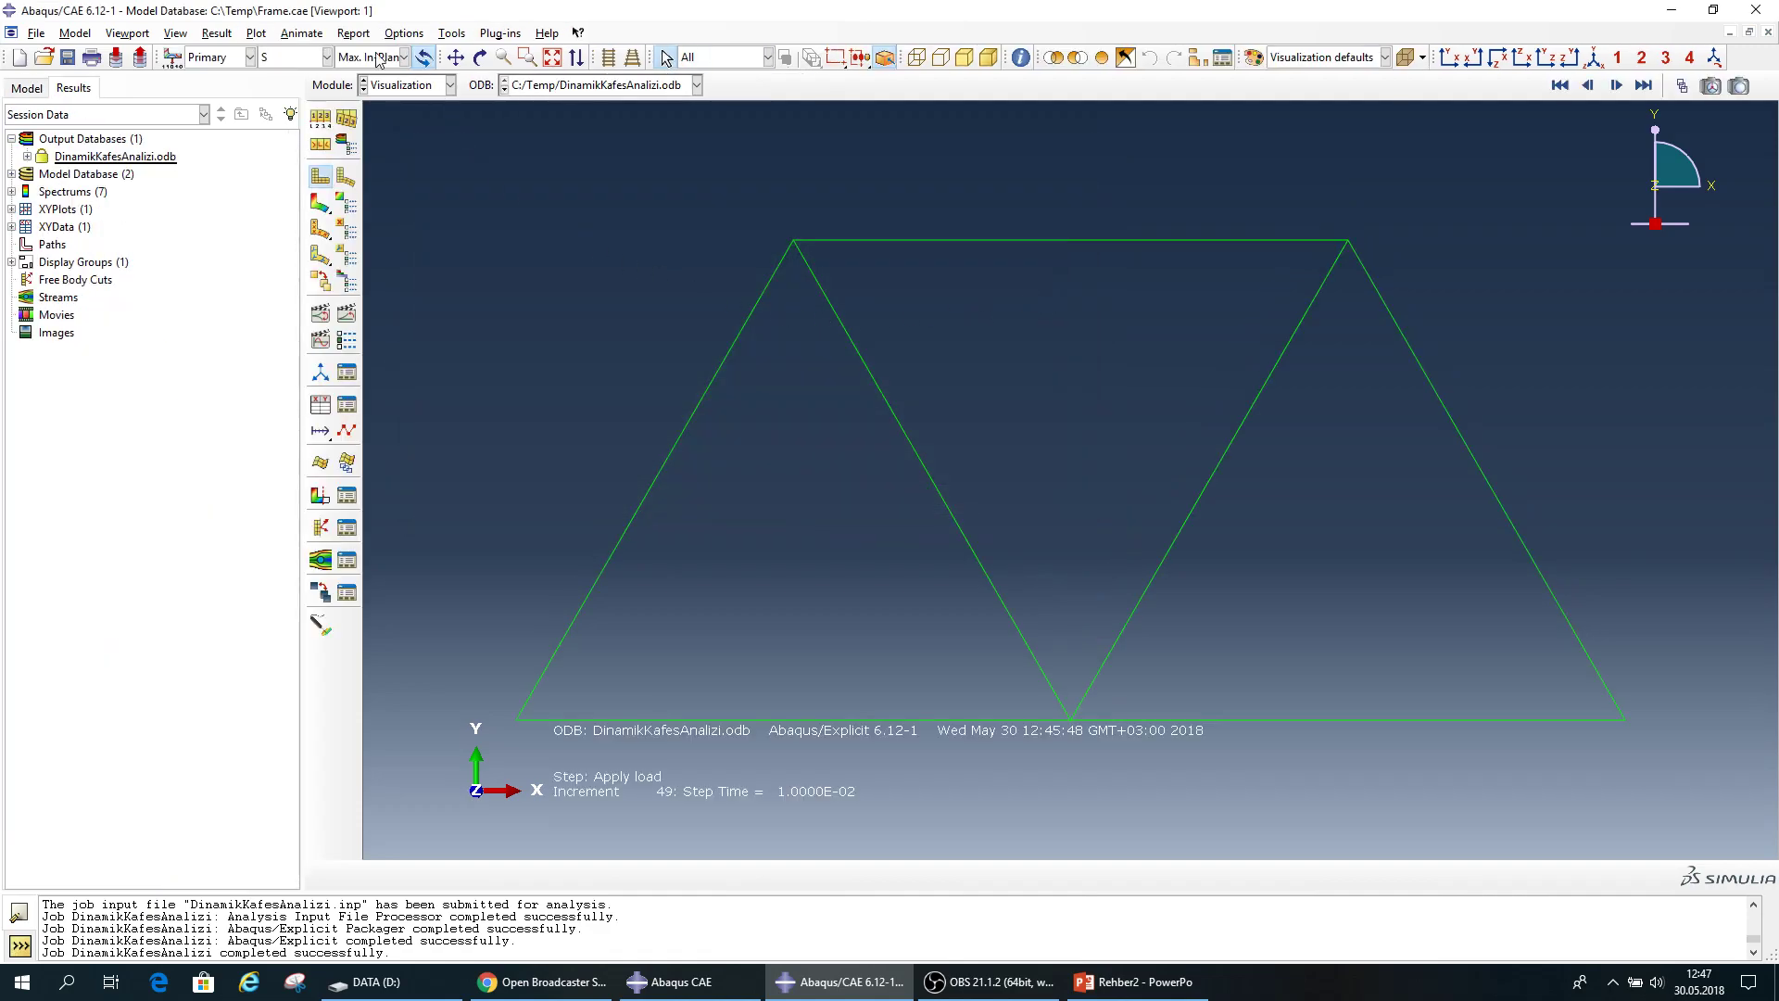
pyautogui.click(455, 57)
pyautogui.moveTo(938, 482); pyautogui.dragTo(937, 410)
pyautogui.press('Escape')
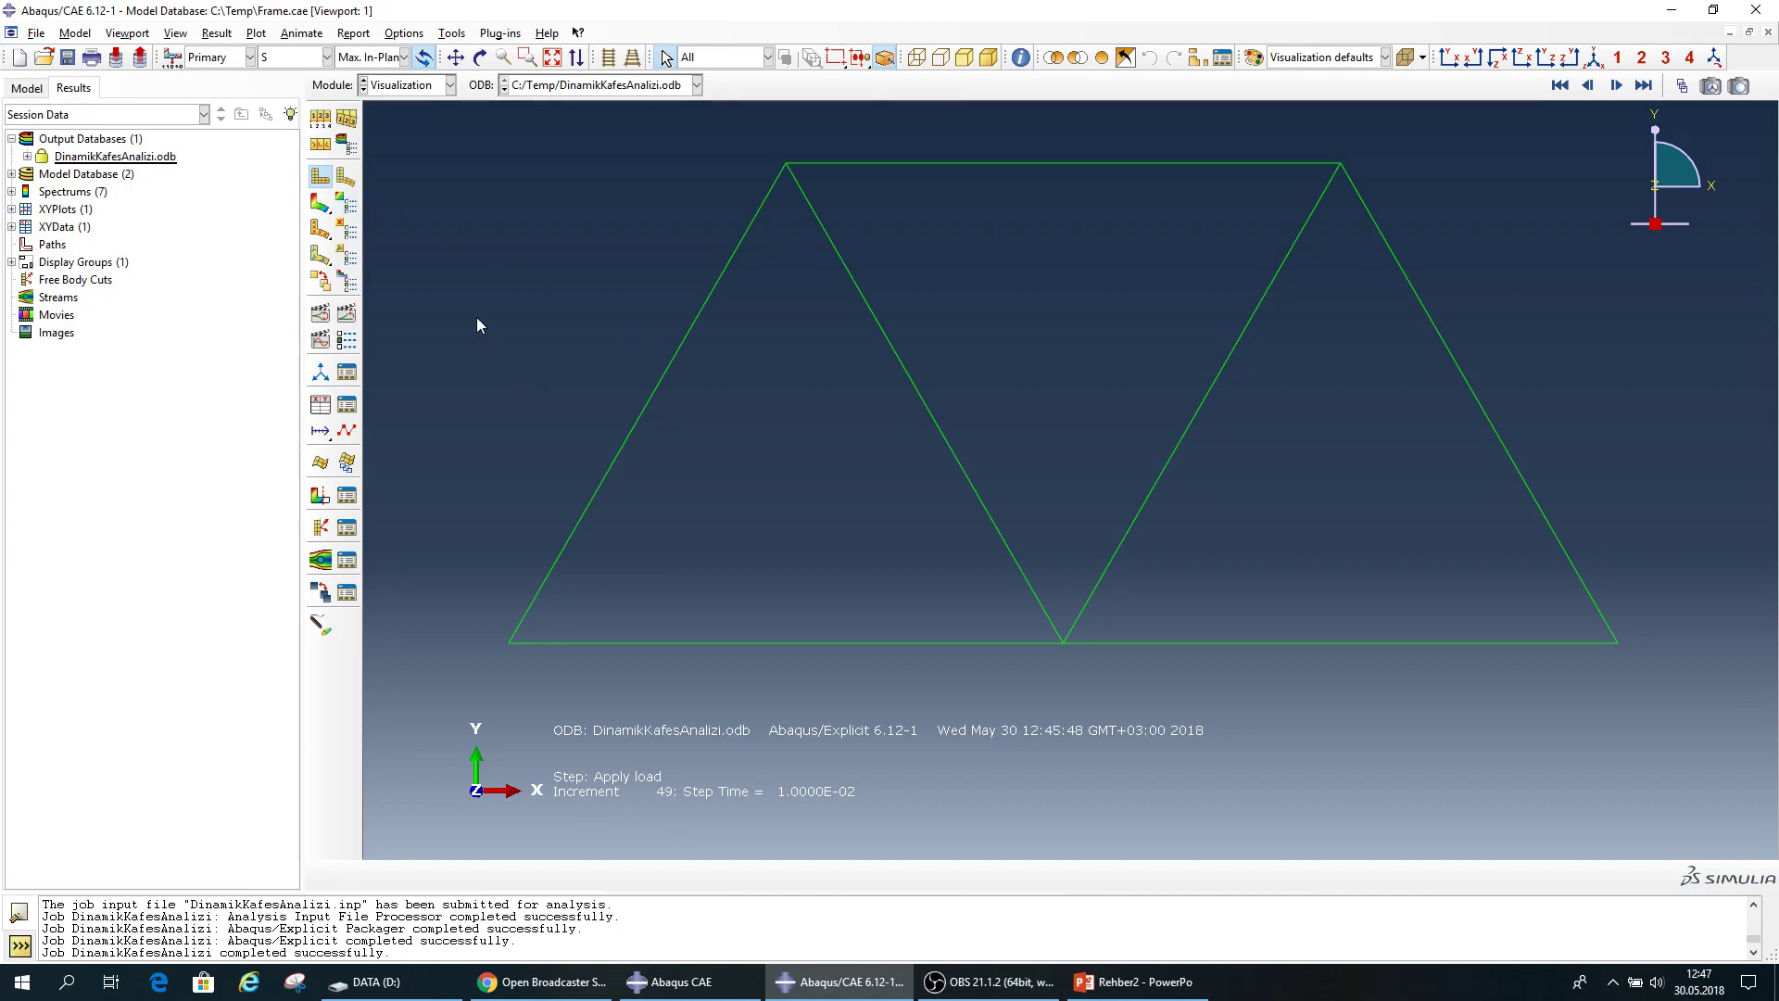
pyautogui.click(322, 204)
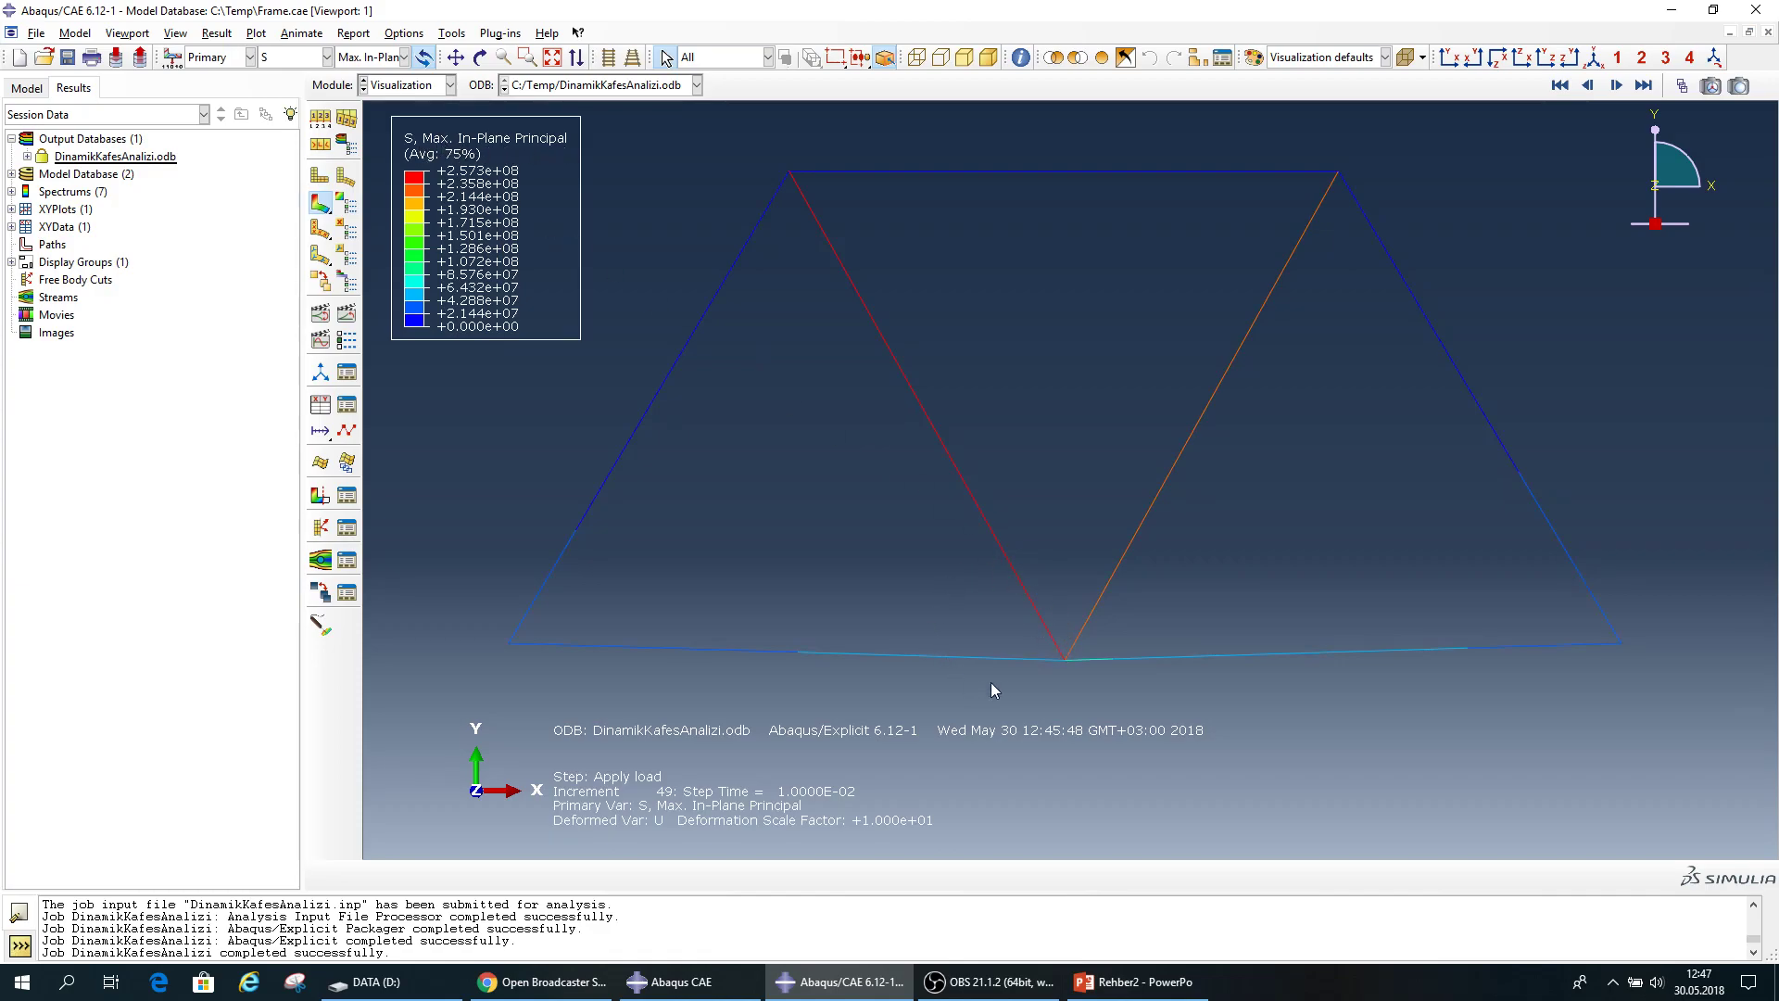
# Set the contour plot's primary variable to displacement U with component U2.
pyautogui.click(327, 57)
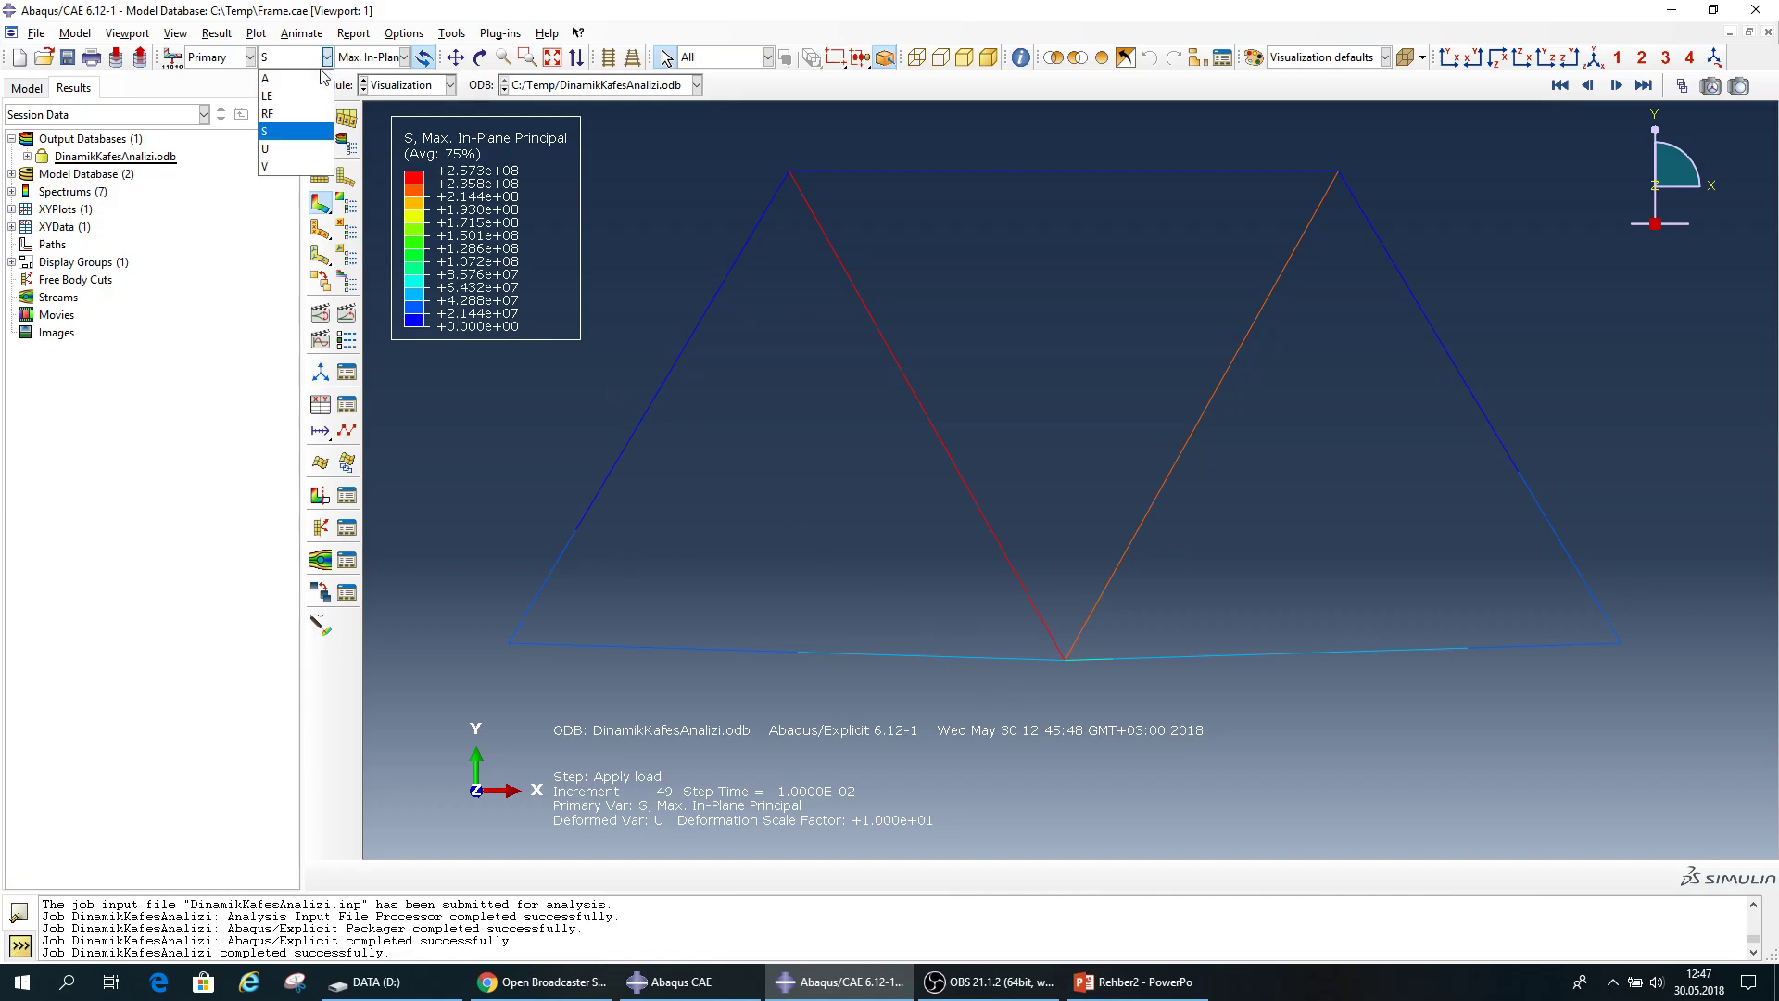
pyautogui.click(298, 148)
pyautogui.click(369, 57)
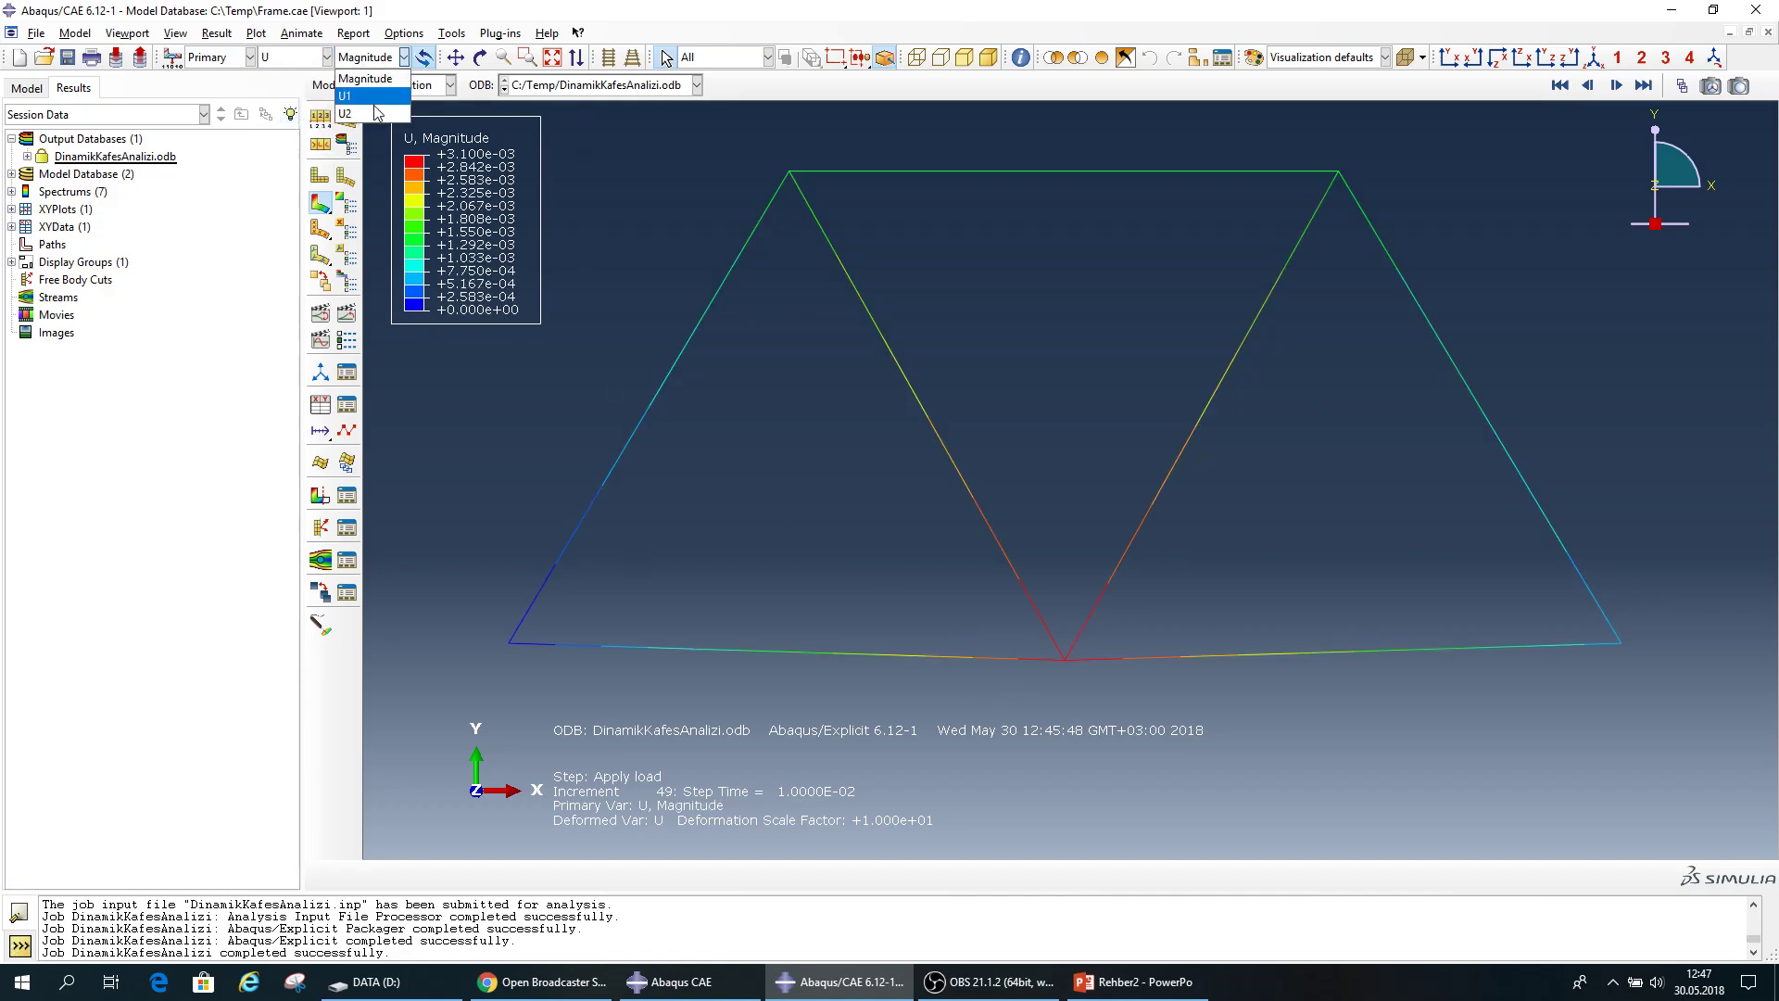
pyautogui.click(376, 96)
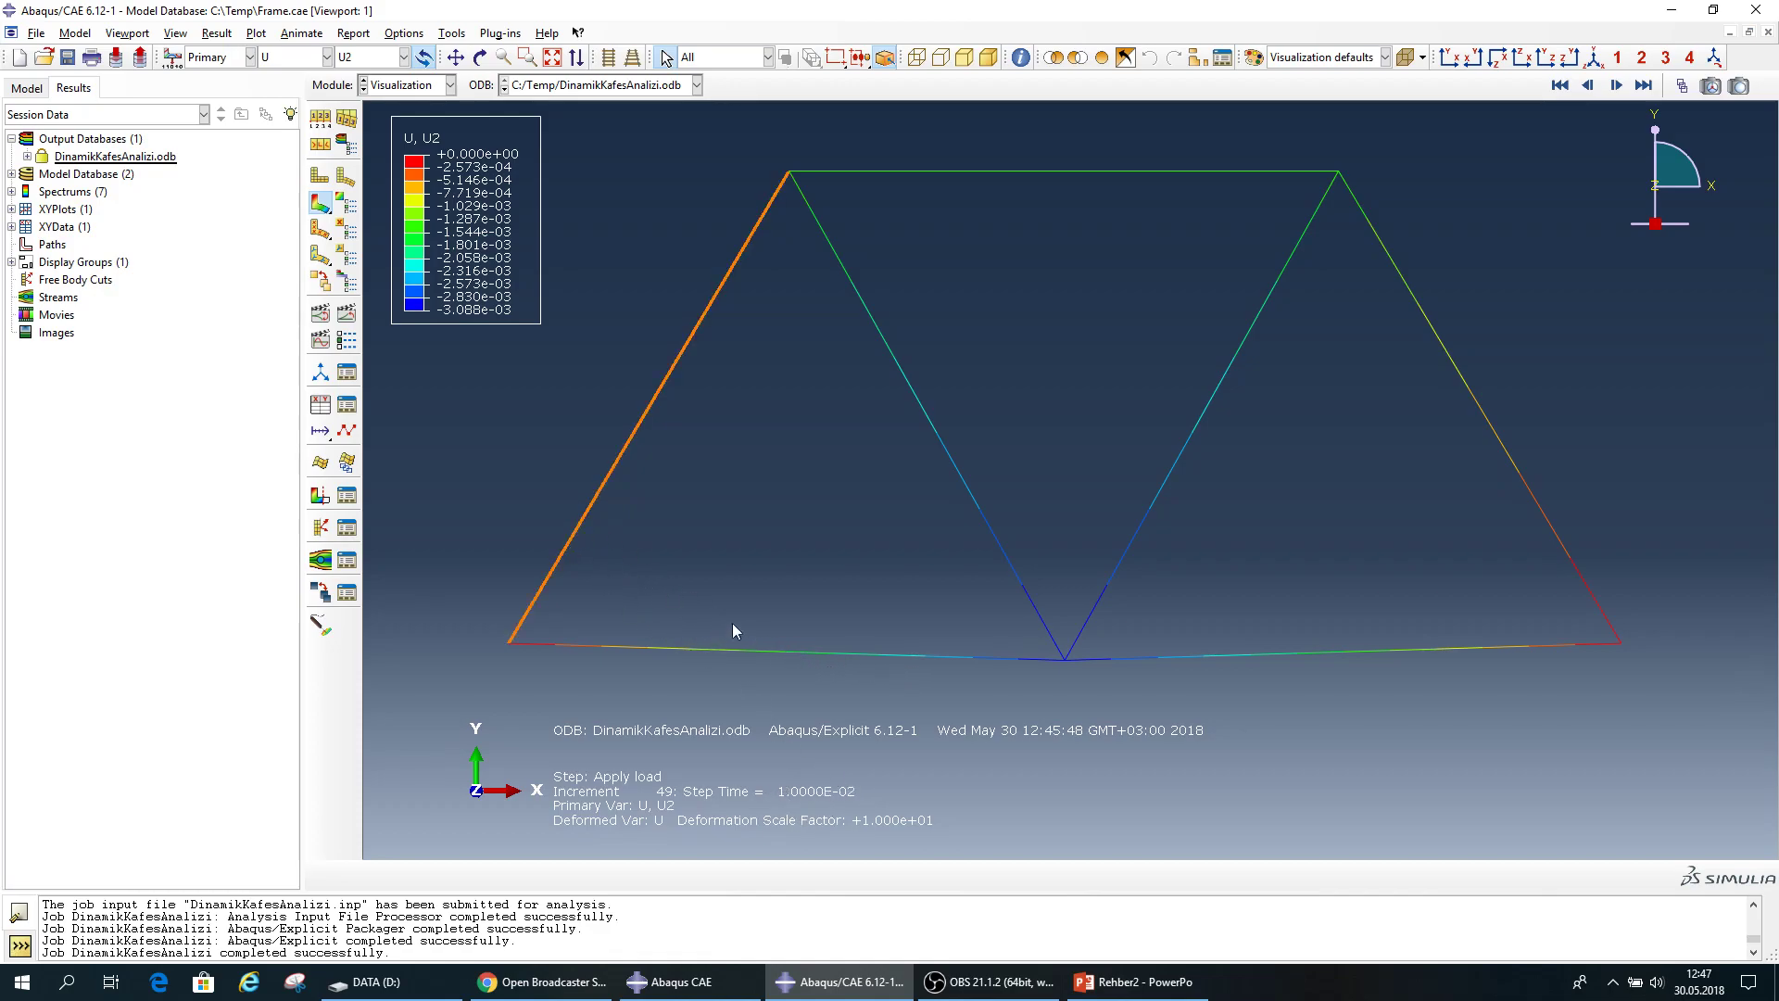
# Go to the first result frame and step forward through the frames to examine how U2 changes with time.
pyautogui.click(1559, 86)
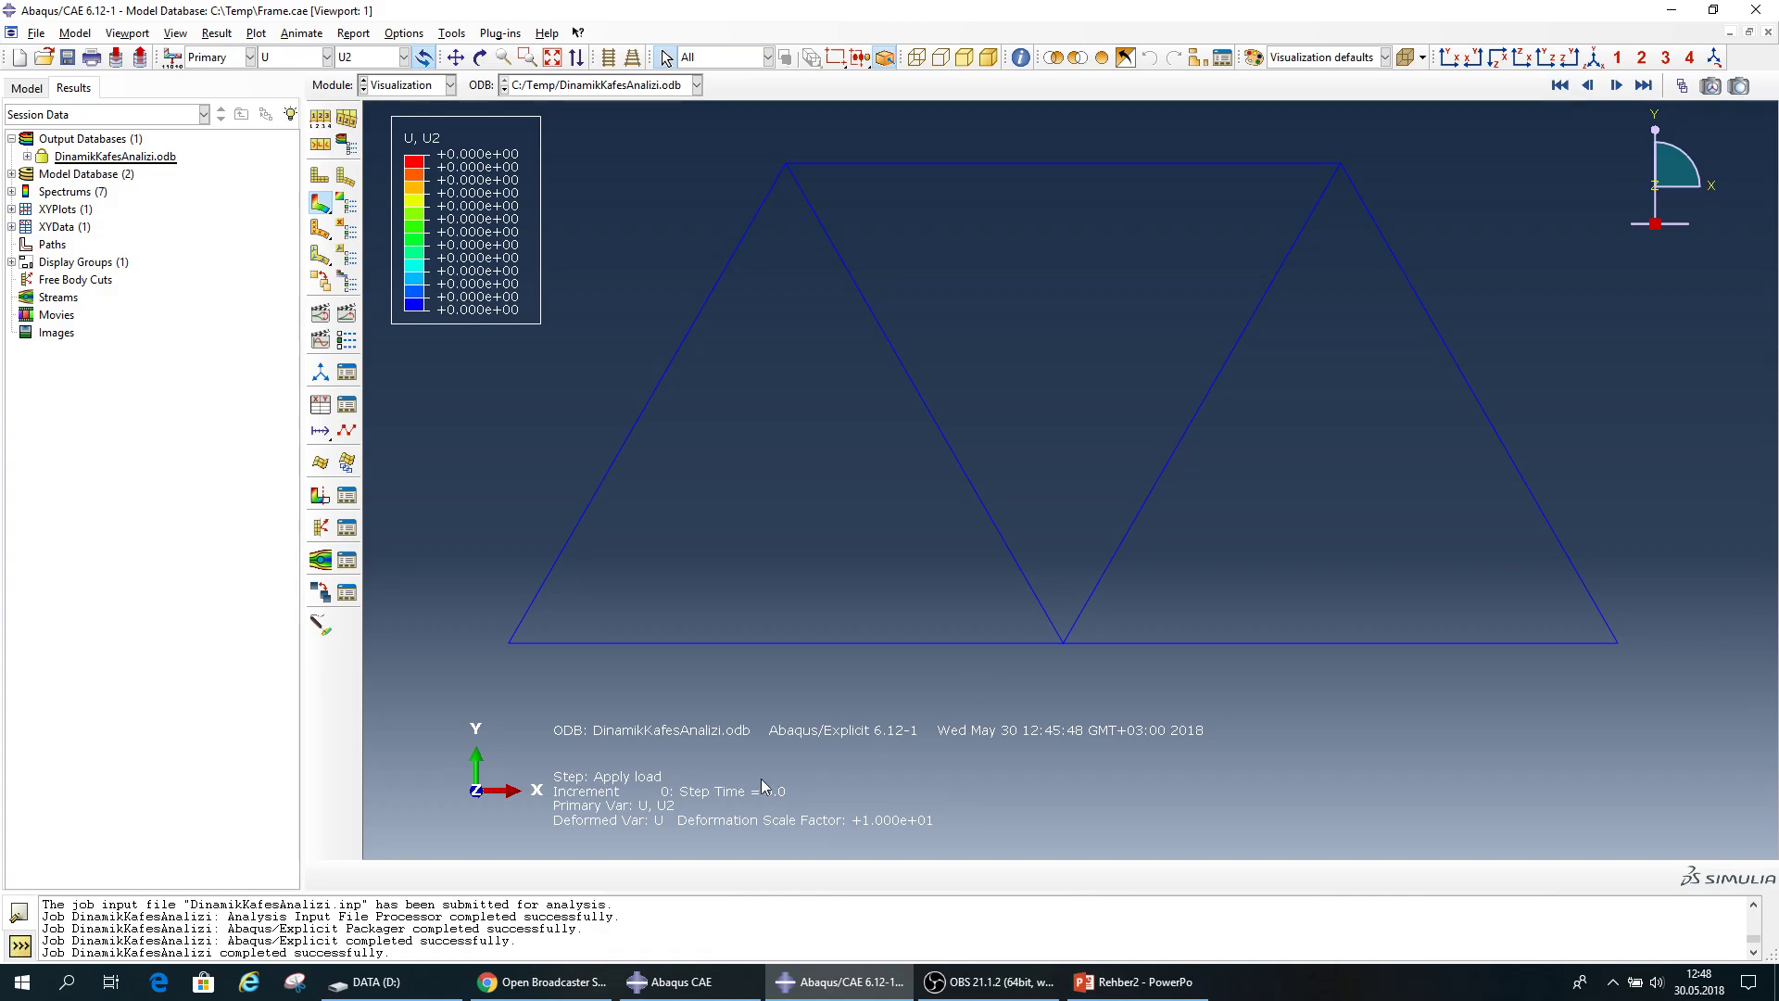
pyautogui.click(1616, 88)
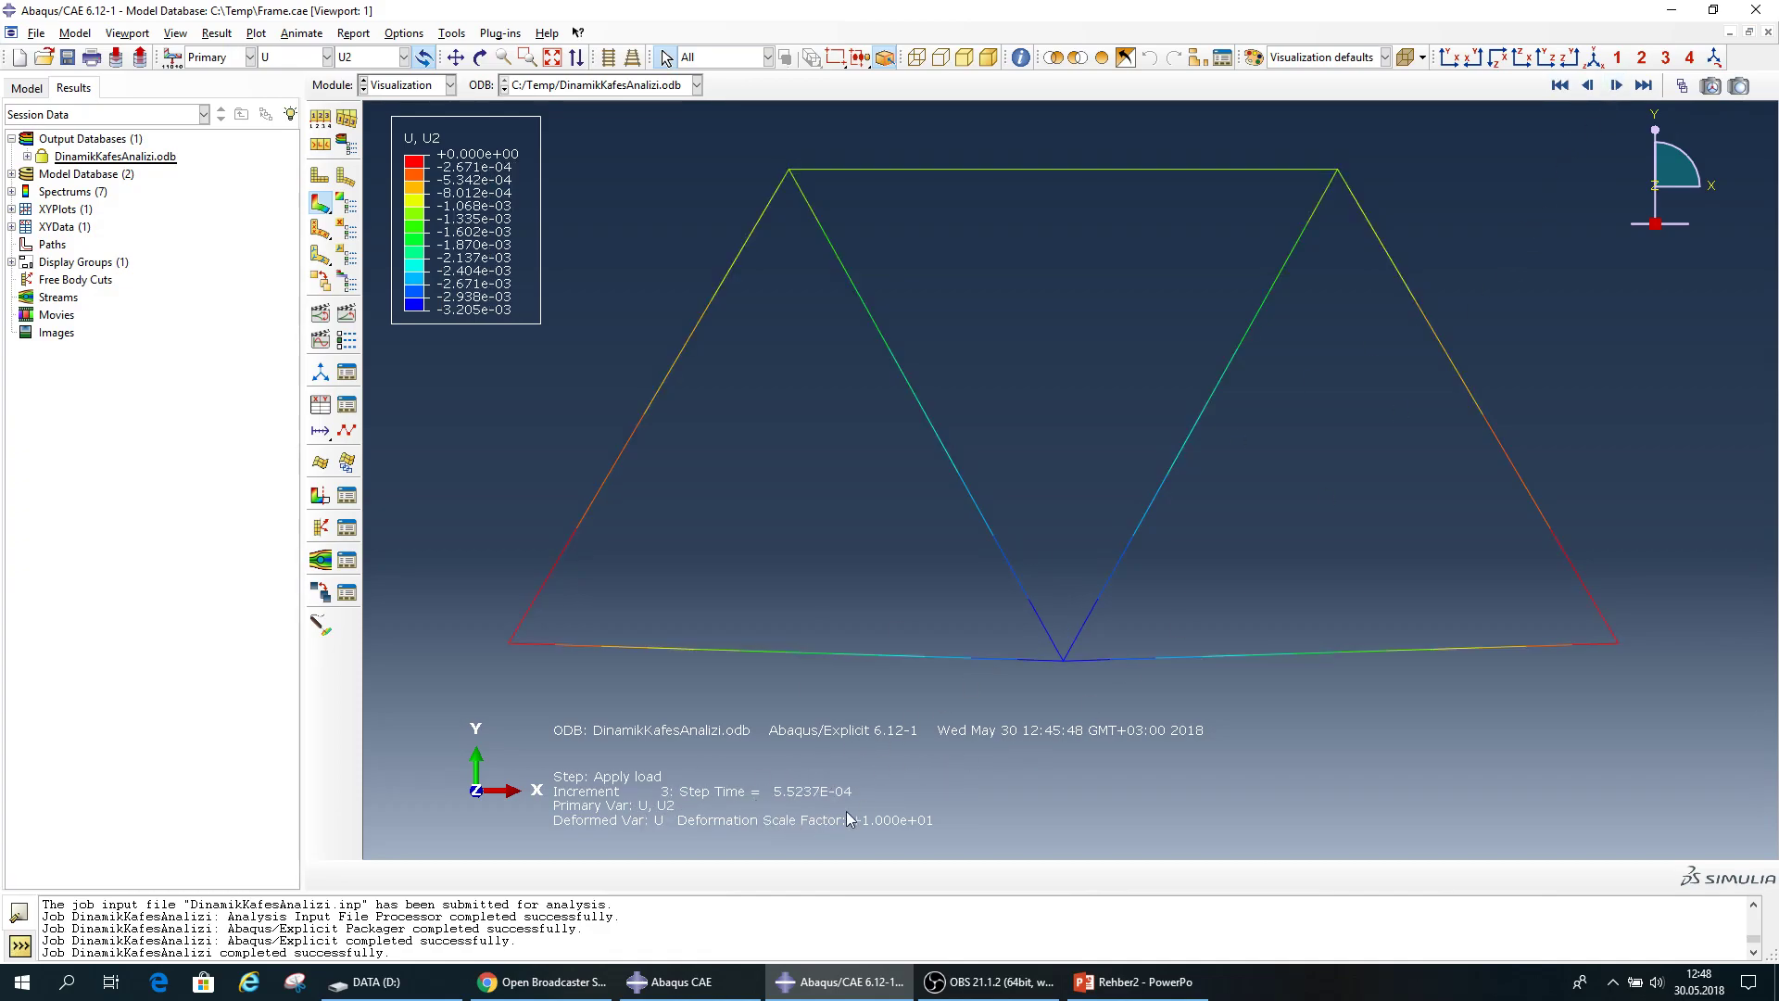
pyautogui.click(1616, 86)
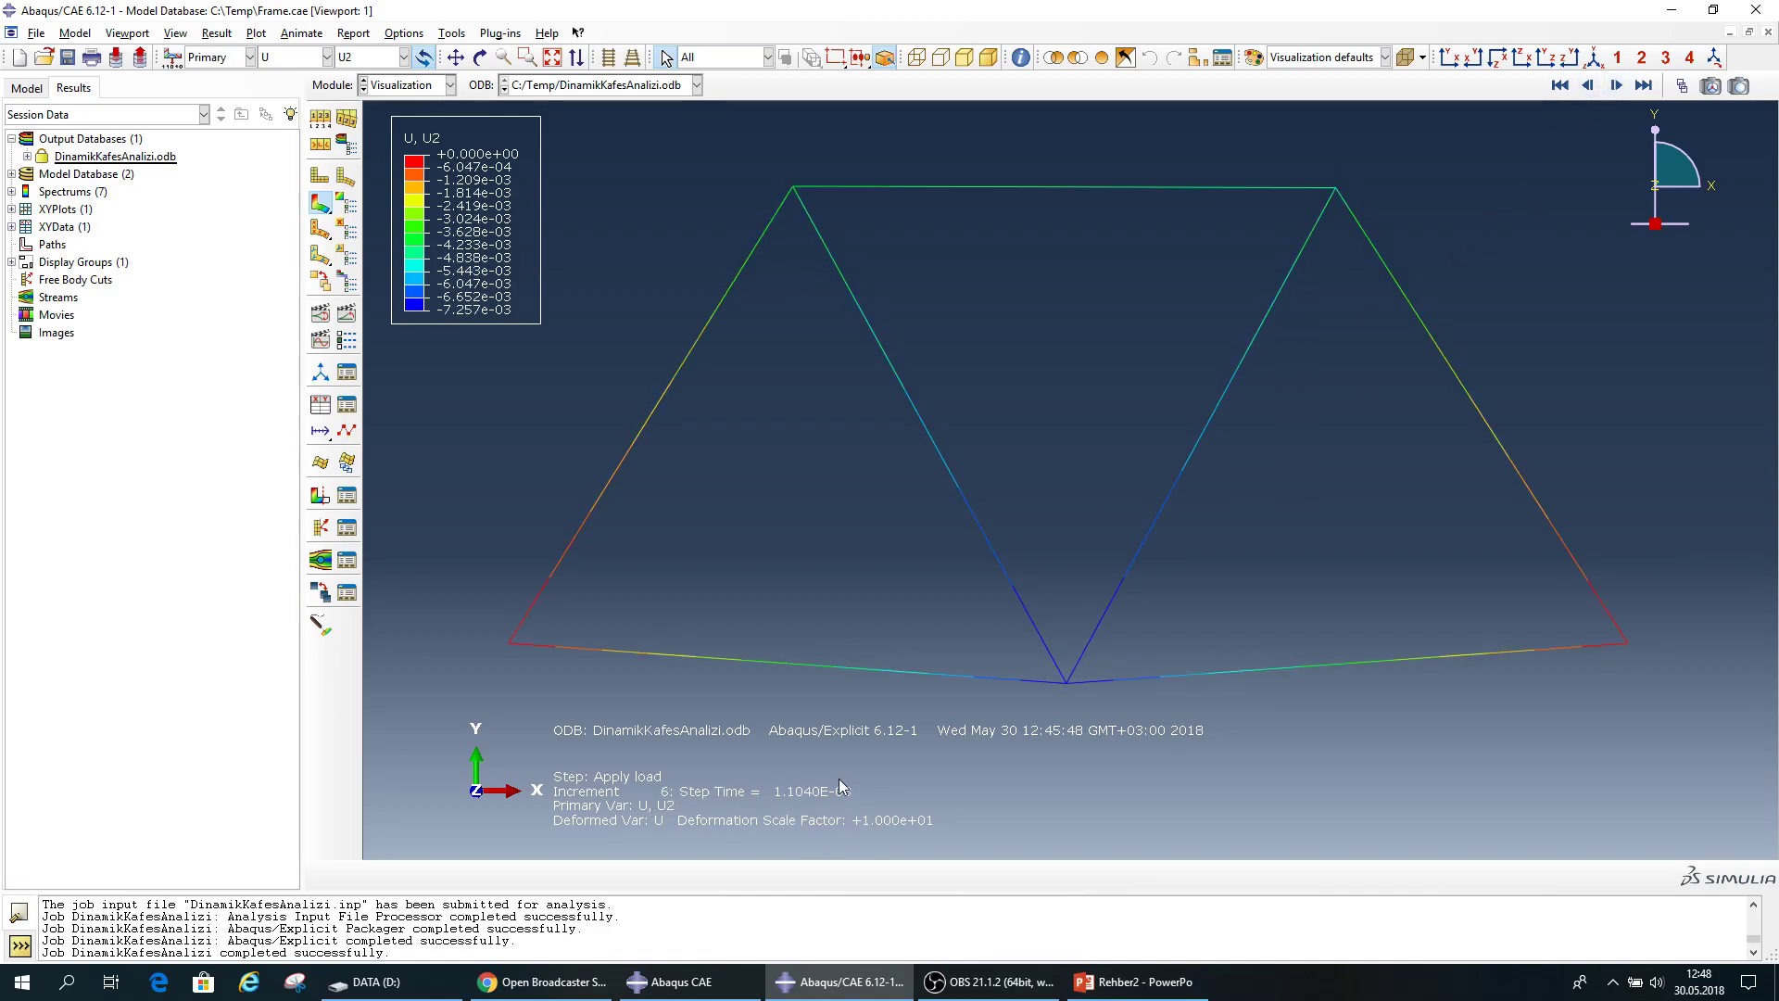
pyautogui.click(1616, 87)
pyautogui.click(1616, 86)
pyautogui.click(1616, 87)
pyautogui.click(1616, 86)
pyautogui.click(1616, 86)
pyautogui.click(1616, 86)
pyautogui.click(1616, 86)
pyautogui.click(1616, 87)
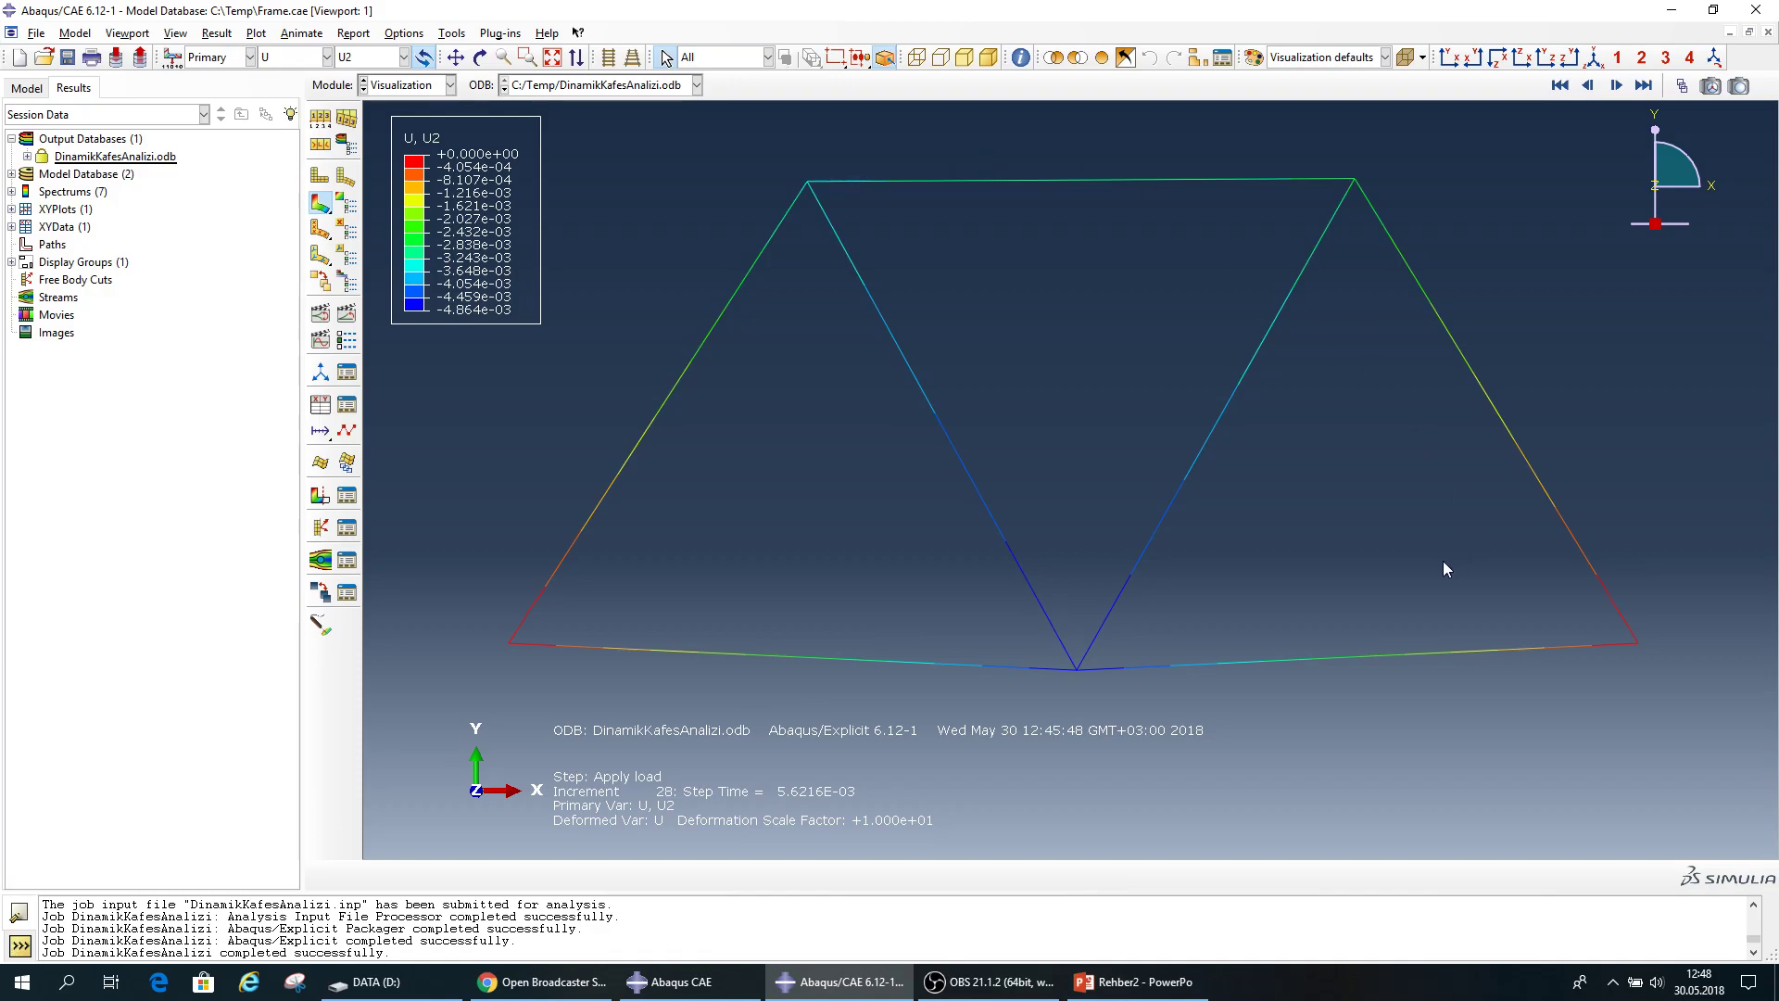
pyautogui.click(1616, 85)
pyautogui.click(1616, 85)
pyautogui.click(1616, 85)
pyautogui.click(1616, 85)
pyautogui.click(1616, 85)
pyautogui.click(1617, 86)
pyautogui.click(1617, 86)
pyautogui.click(1617, 86)
# Step backward through the result frames to increment 16 to review the U2 contours.
pyautogui.click(1586, 85)
pyautogui.click(1586, 85)
pyautogui.click(1587, 85)
pyautogui.click(1586, 86)
pyautogui.click(1586, 85)
pyautogui.click(1586, 85)
pyautogui.click(1586, 85)
pyautogui.click(1586, 85)
pyautogui.click(1586, 85)
pyautogui.click(1586, 85)
pyautogui.click(1586, 85)
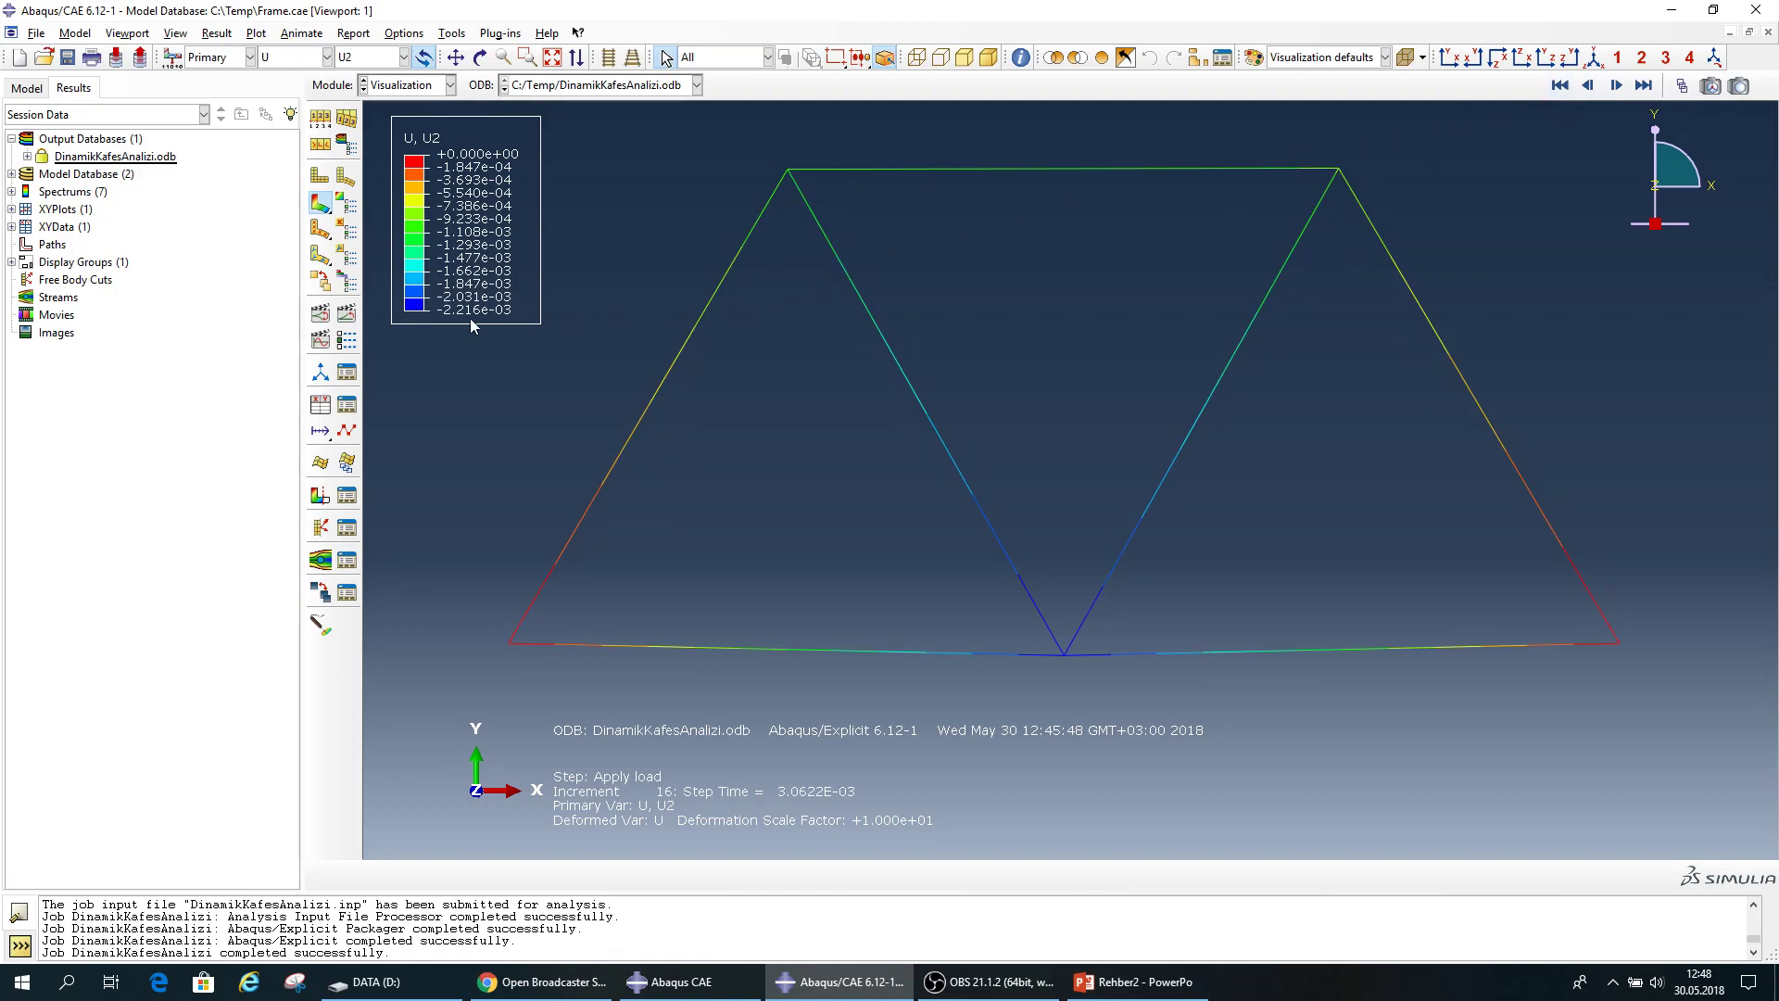
# Lower the frame rate in the animation options, play the time-history animation of U2, and stop it.
pyautogui.click(348, 345)
pyautogui.moveTo(517, 479); pyautogui.dragTo(474, 486)
pyautogui.click(461, 629)
pyautogui.click(369, 630)
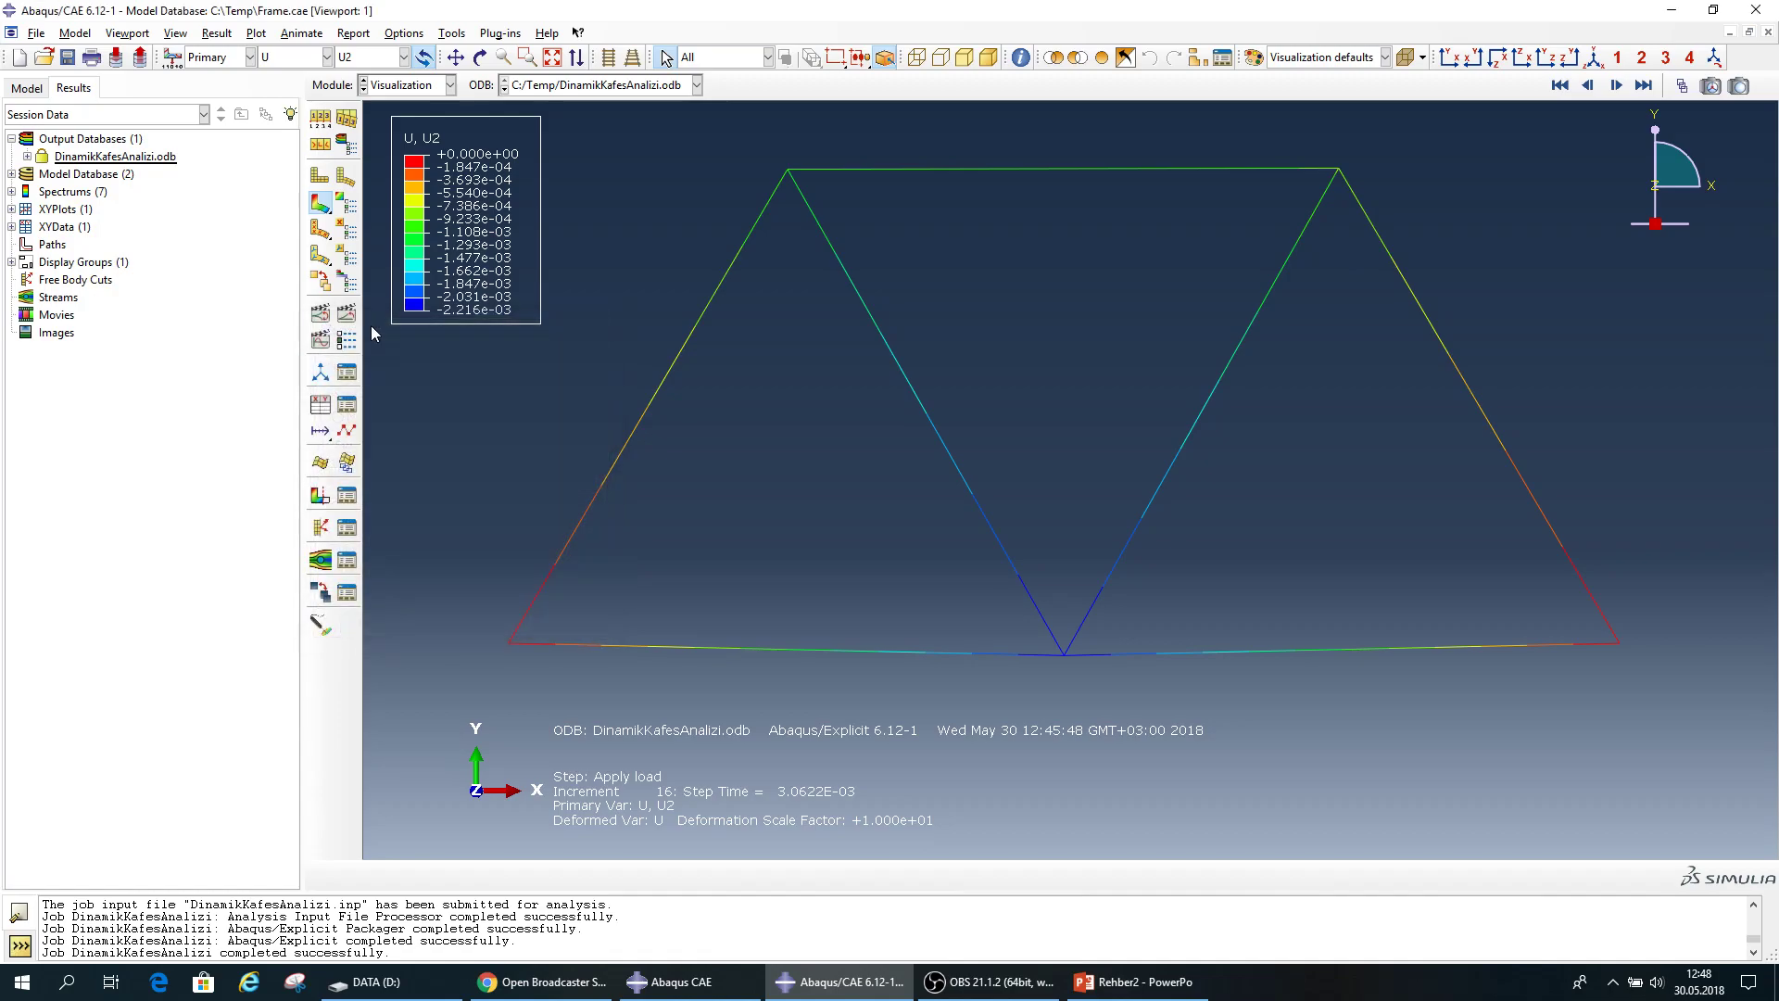
pyautogui.click(347, 315)
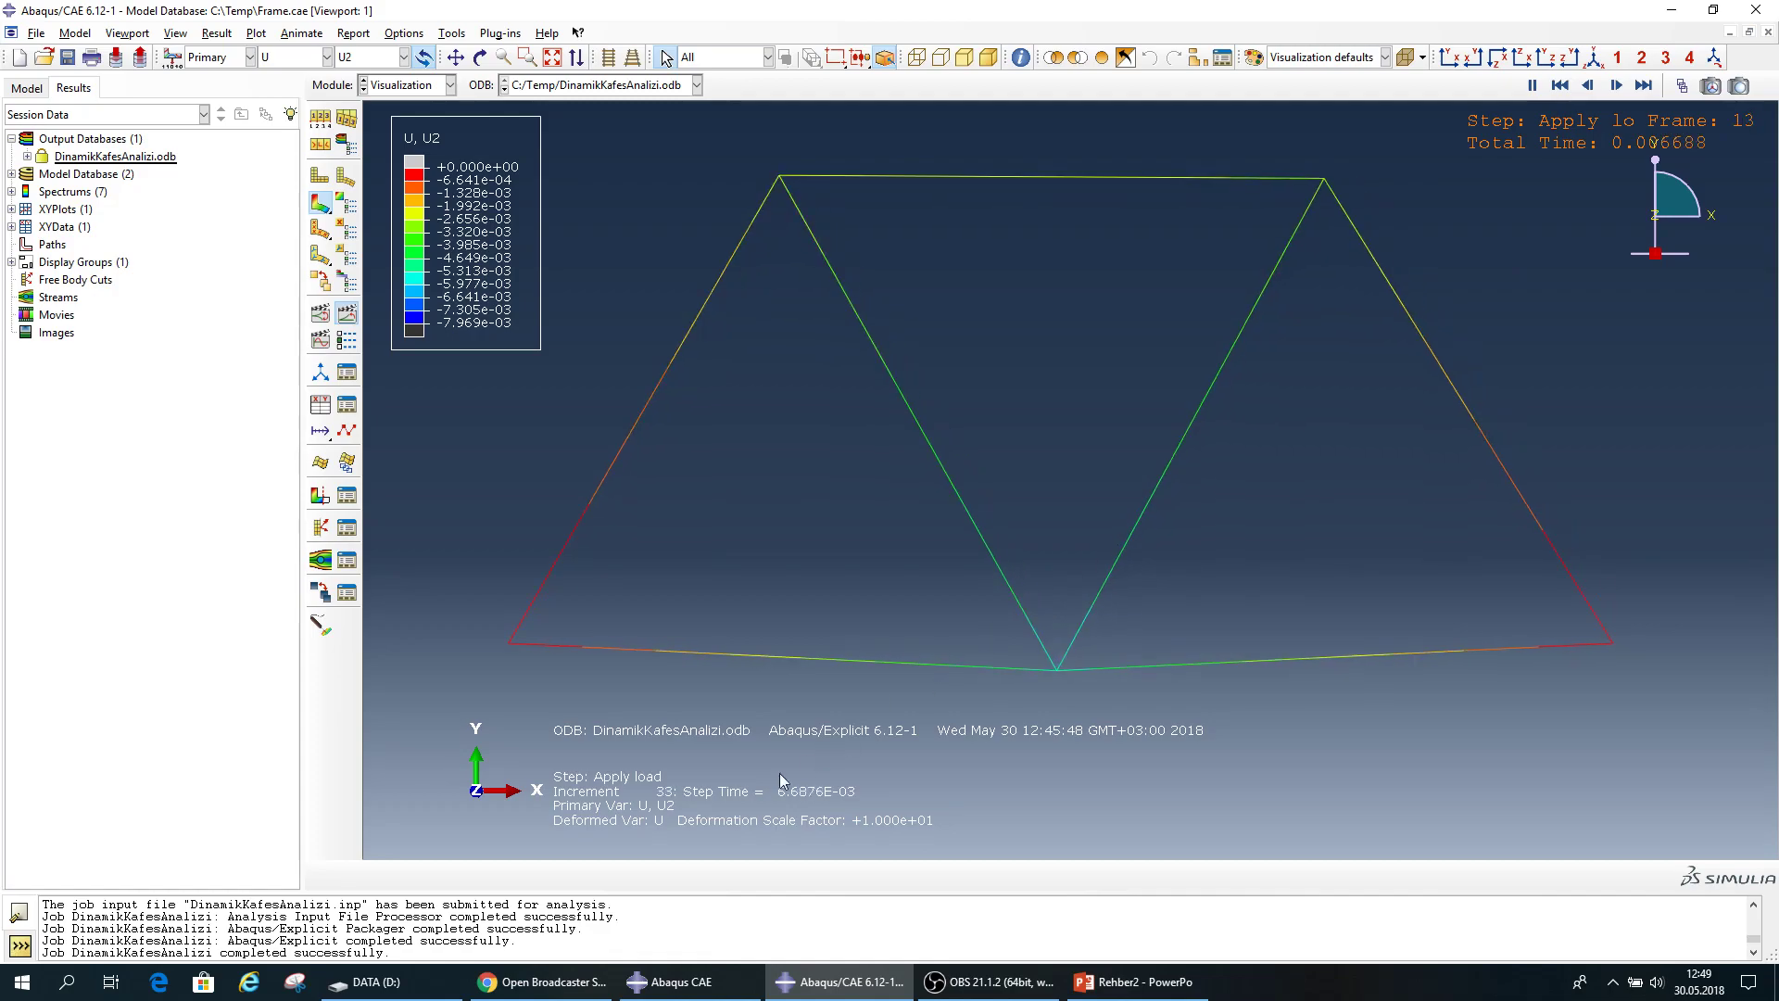
pyautogui.click(346, 313)
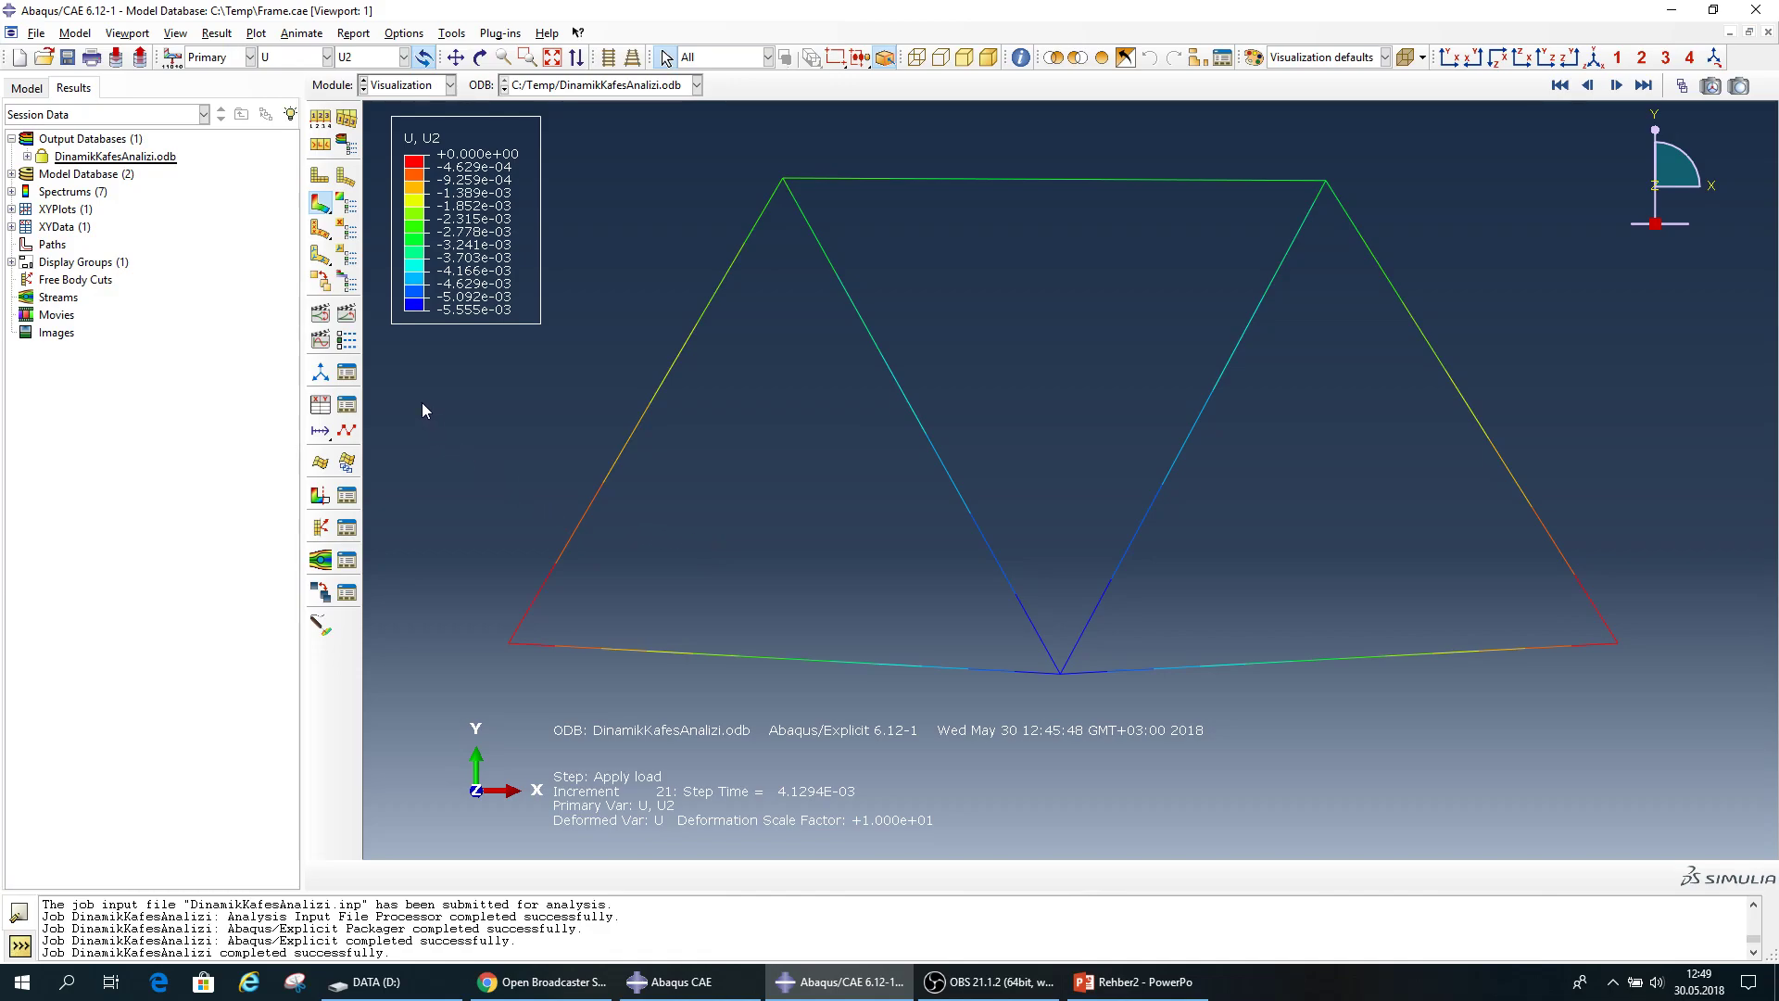
# Plot the ODB history output of spatial displacement U2 at Node 3 in NSET ORTANOKTA against time.
pyautogui.click(320, 405)
pyautogui.moveTo(721, 124); pyautogui.dragTo(464, 127)
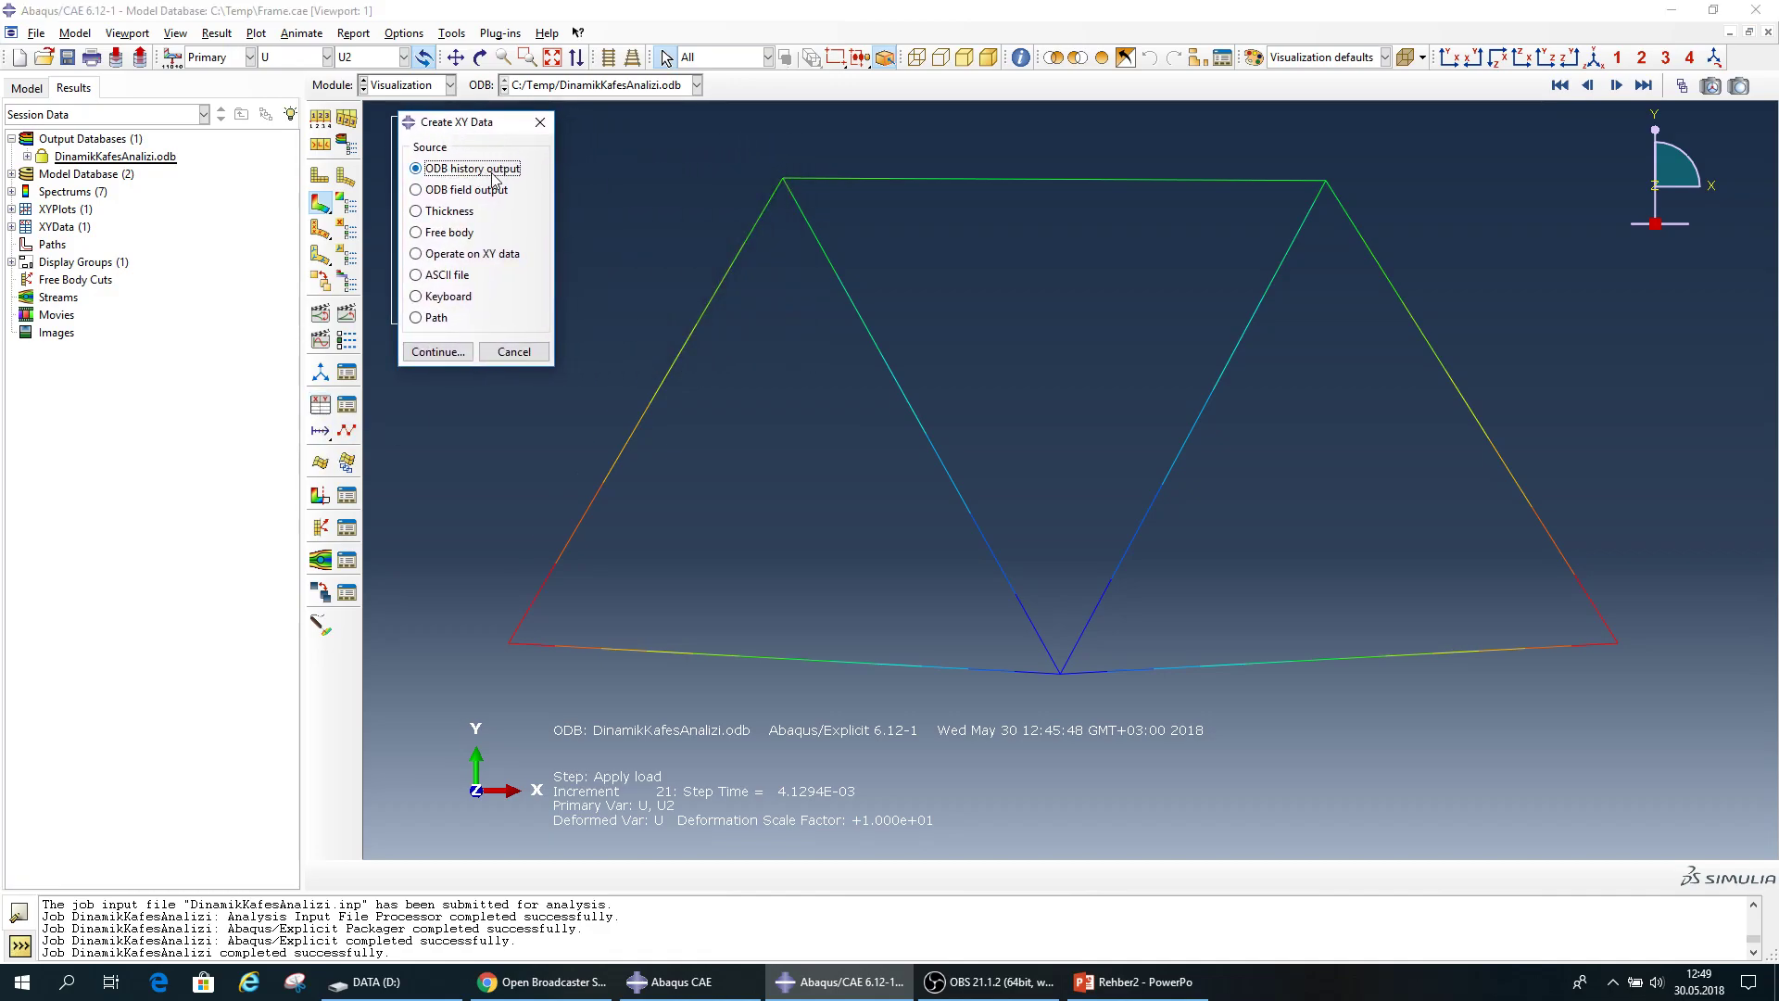
pyautogui.click(457, 354)
pyautogui.moveTo(543, 126); pyautogui.dragTo(405, 118)
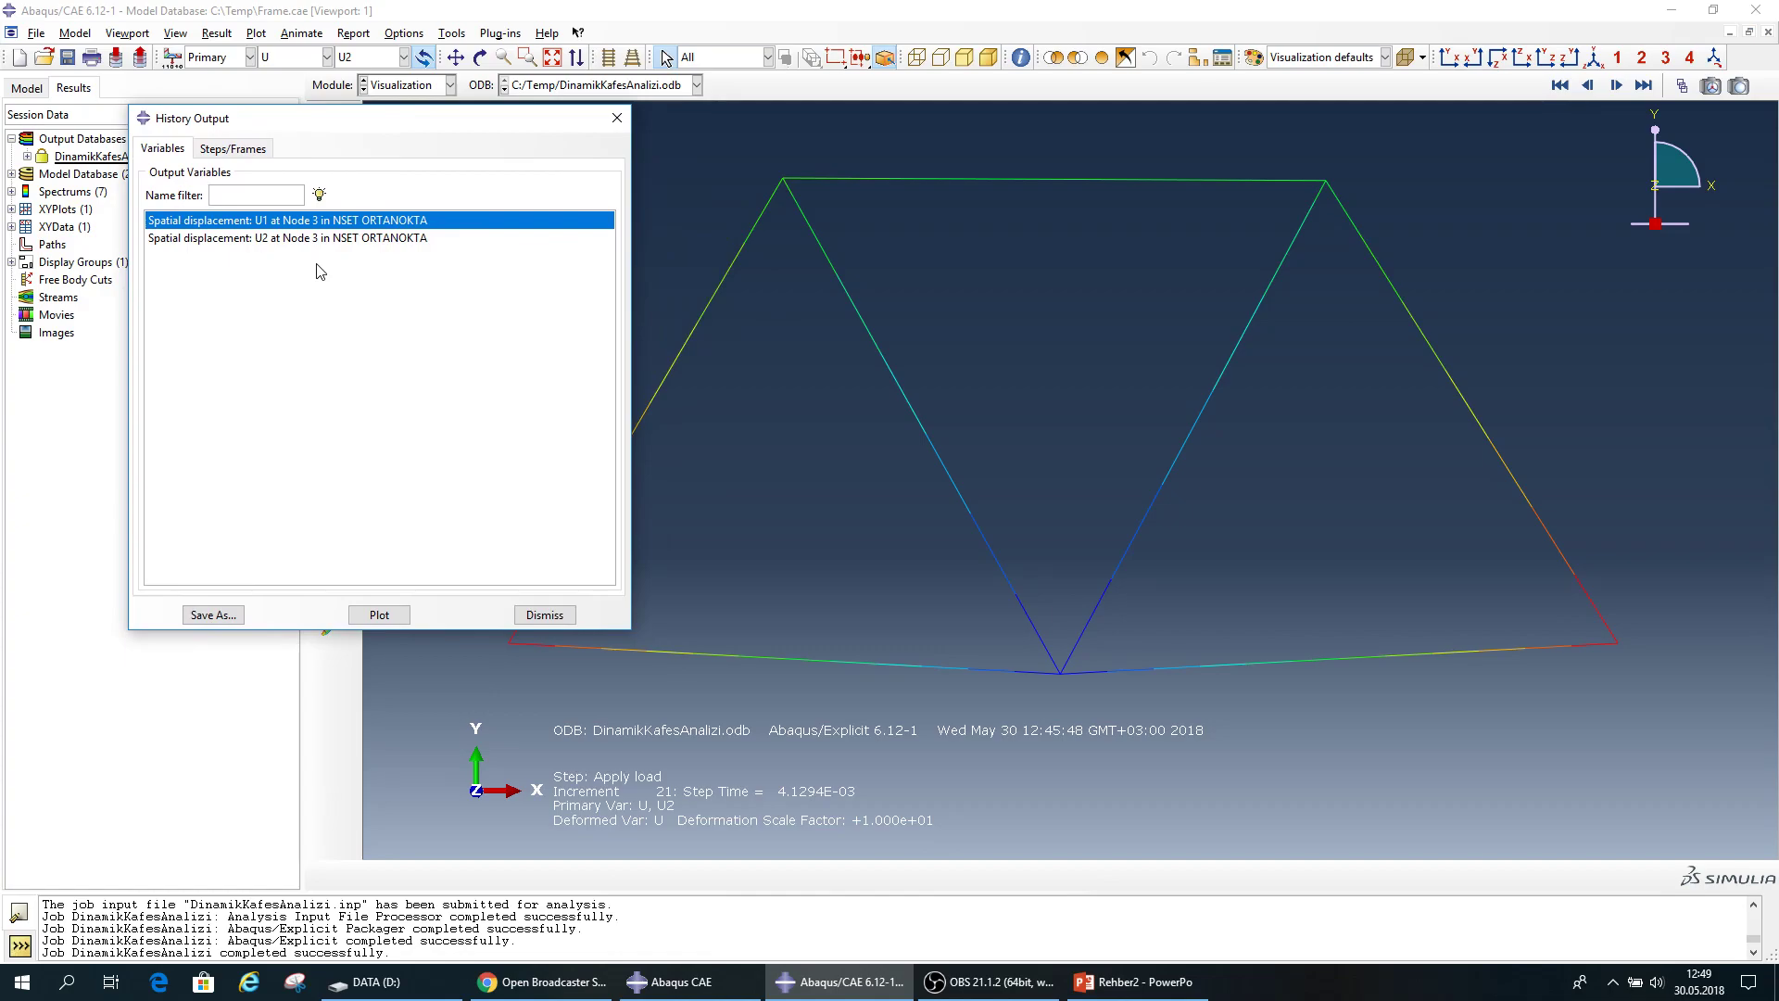
pyautogui.click(298, 240)
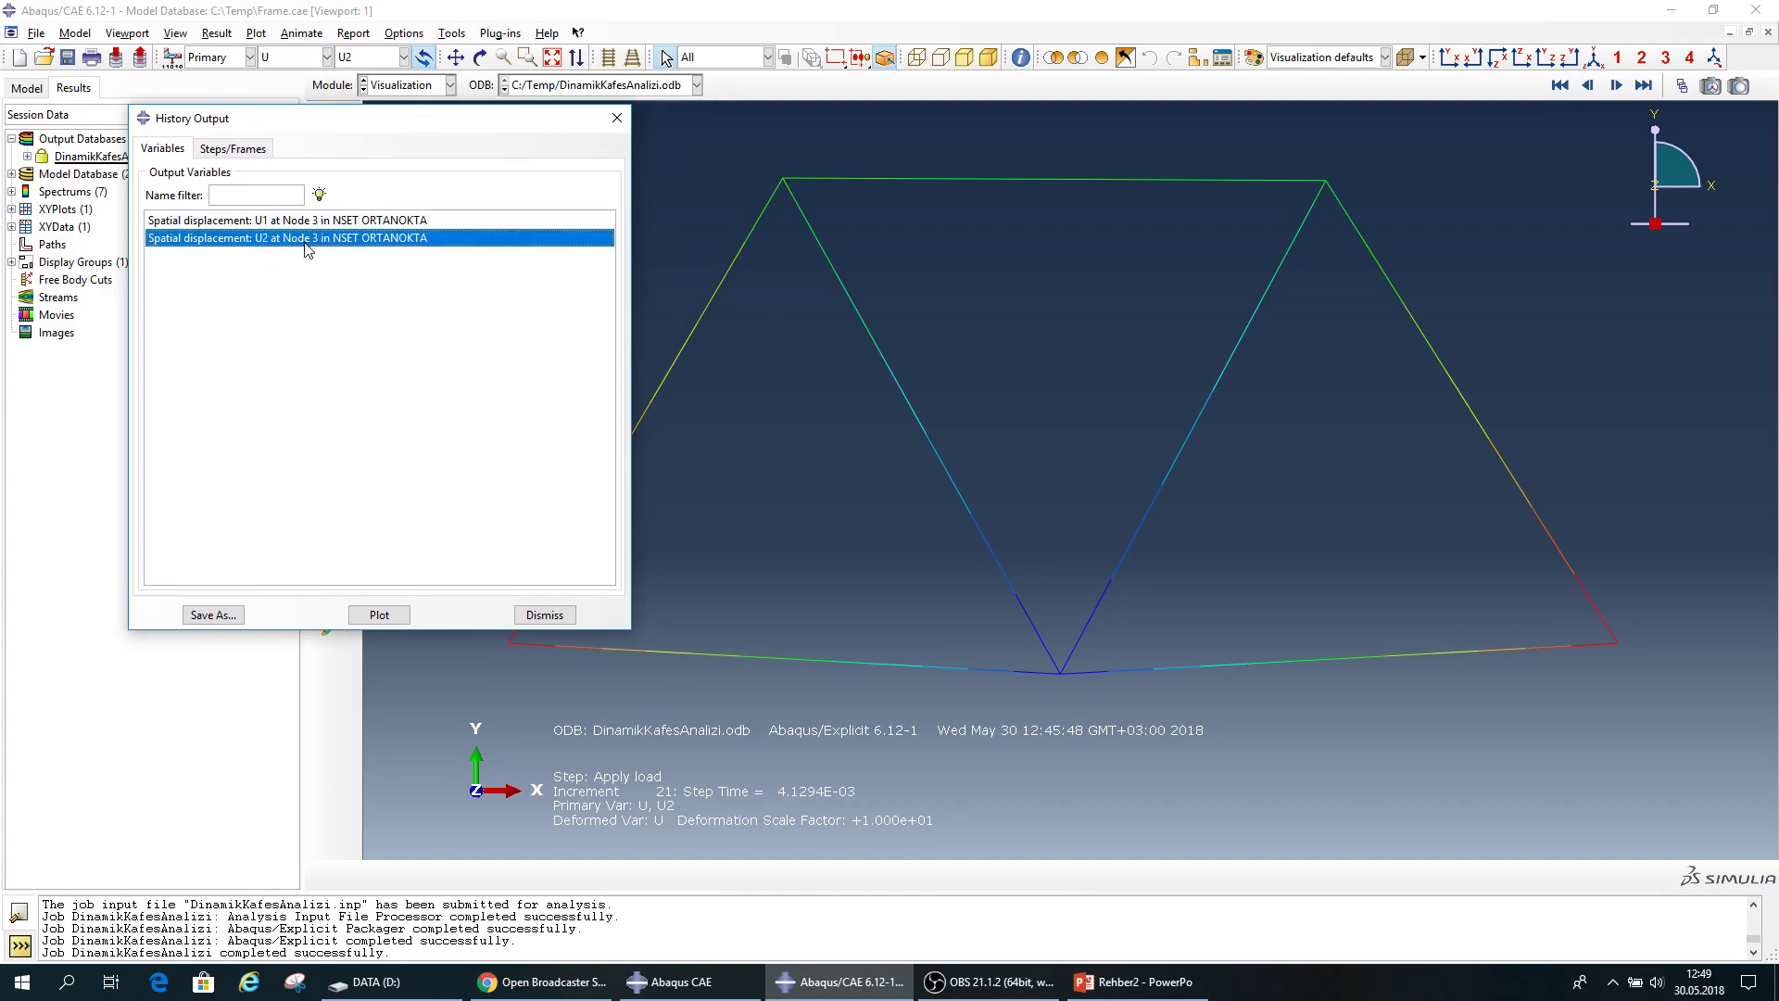
pyautogui.click(379, 613)
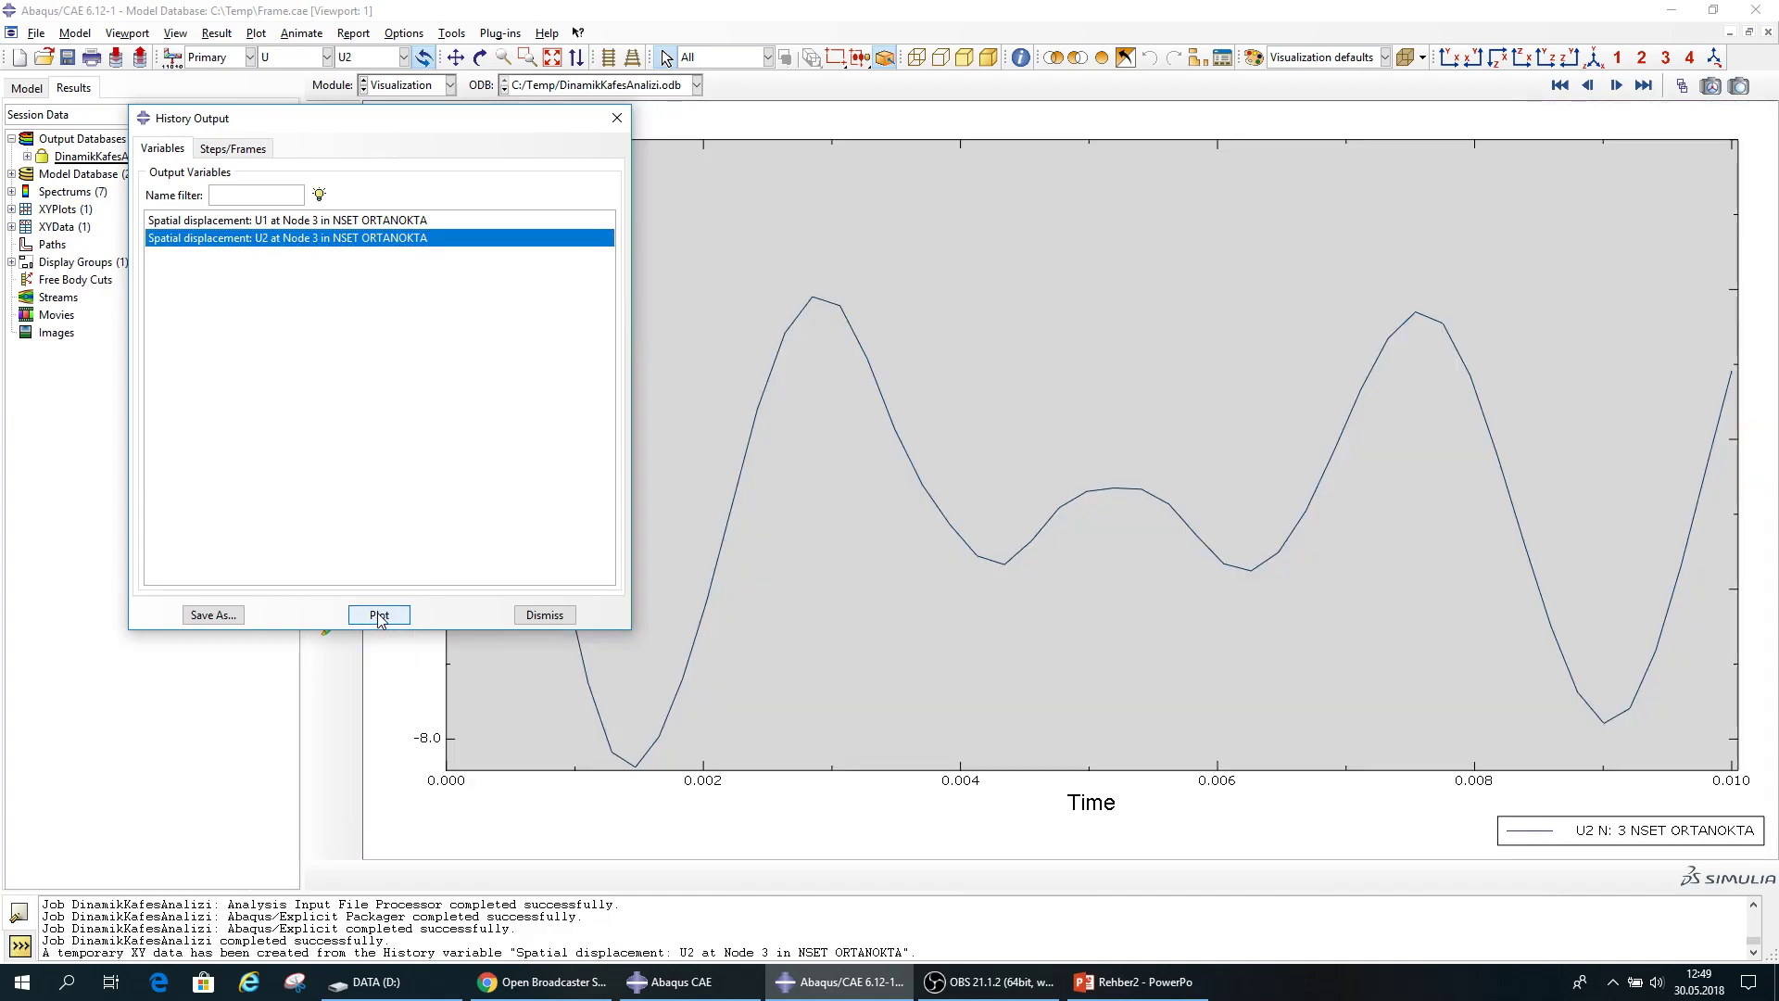
pyautogui.click(533, 618)
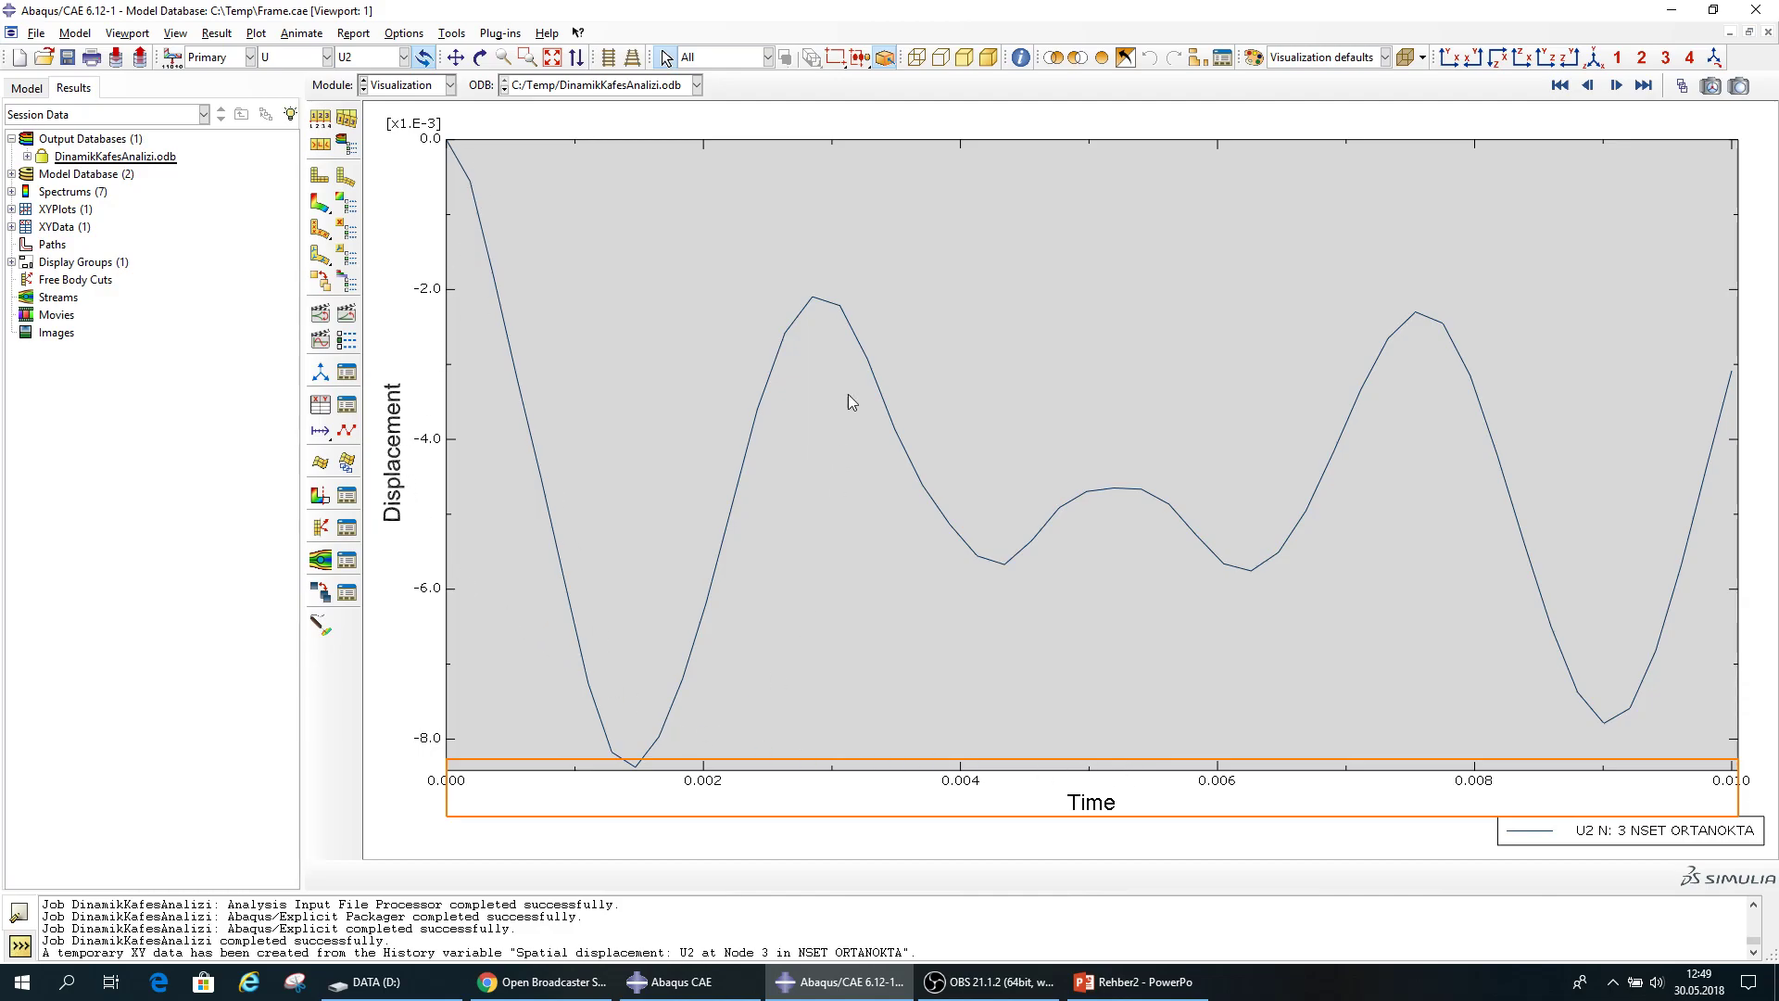
# Change the U2 curve's legend text to "Y-Ekseni Deplasman" in the curve options.
pyautogui.click(348, 432)
pyautogui.moveTo(231, 144); pyautogui.dragTo(264, 130)
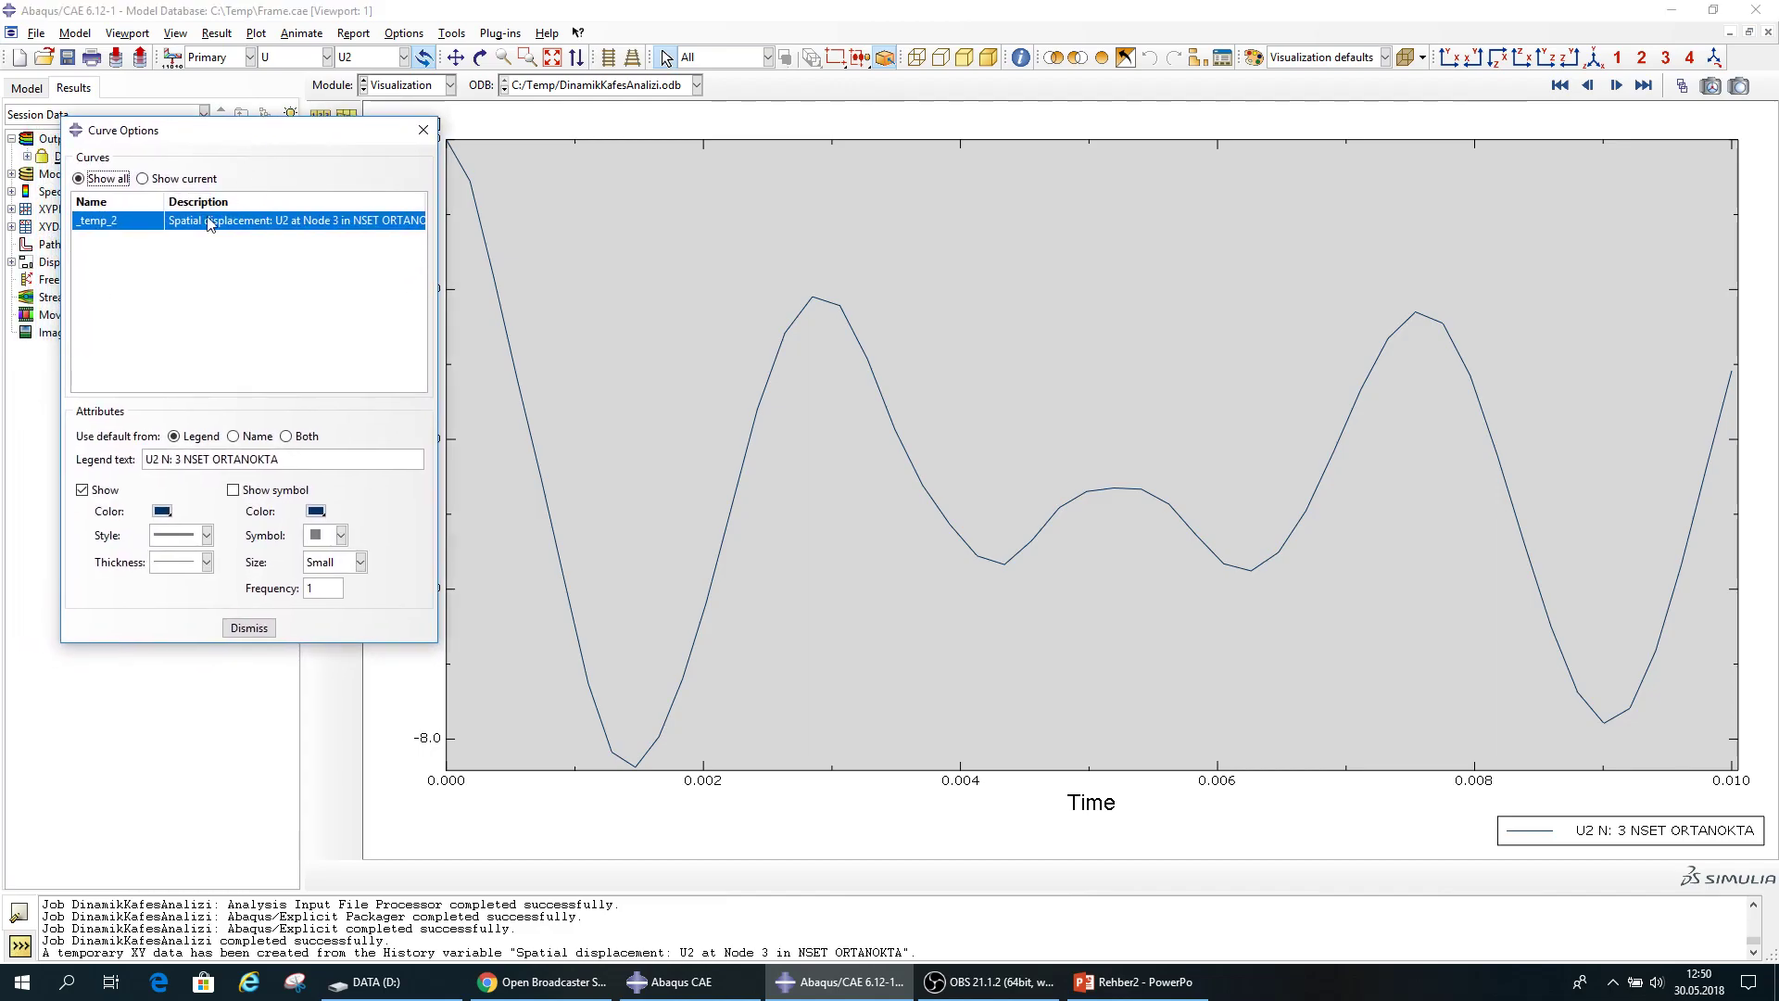
pyautogui.moveTo(308, 456); pyautogui.dragTo(137, 449)
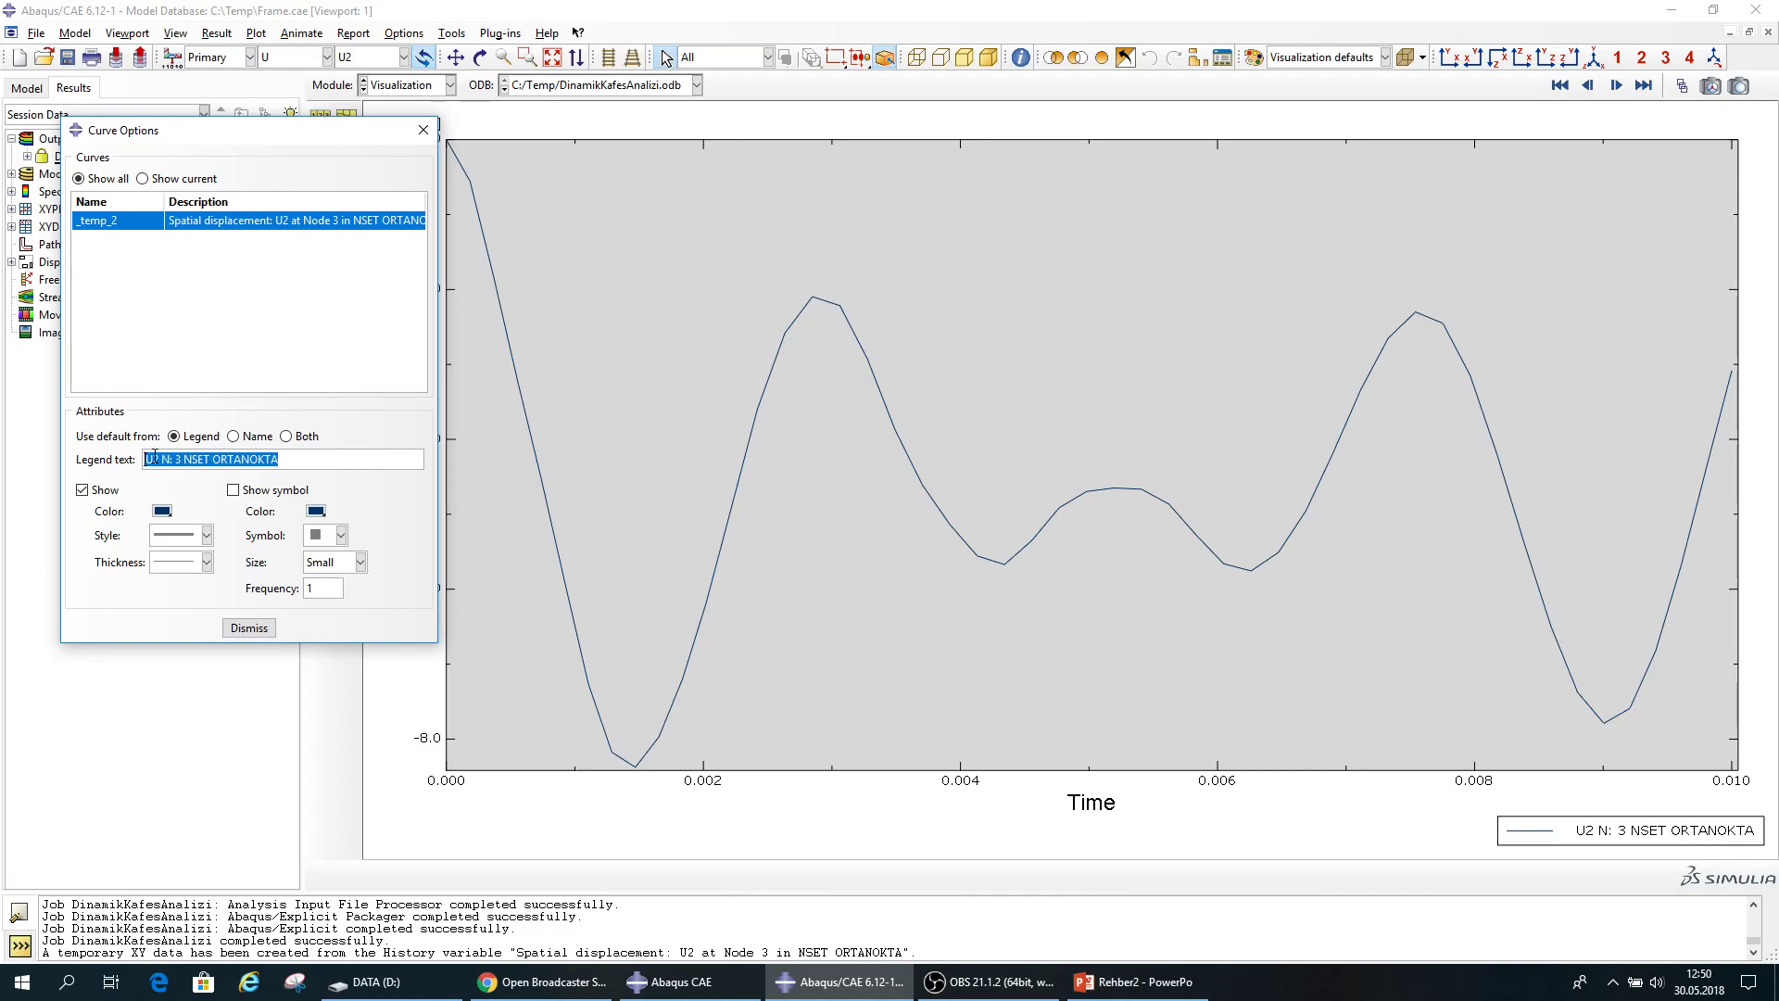
pyautogui.write('Y-')
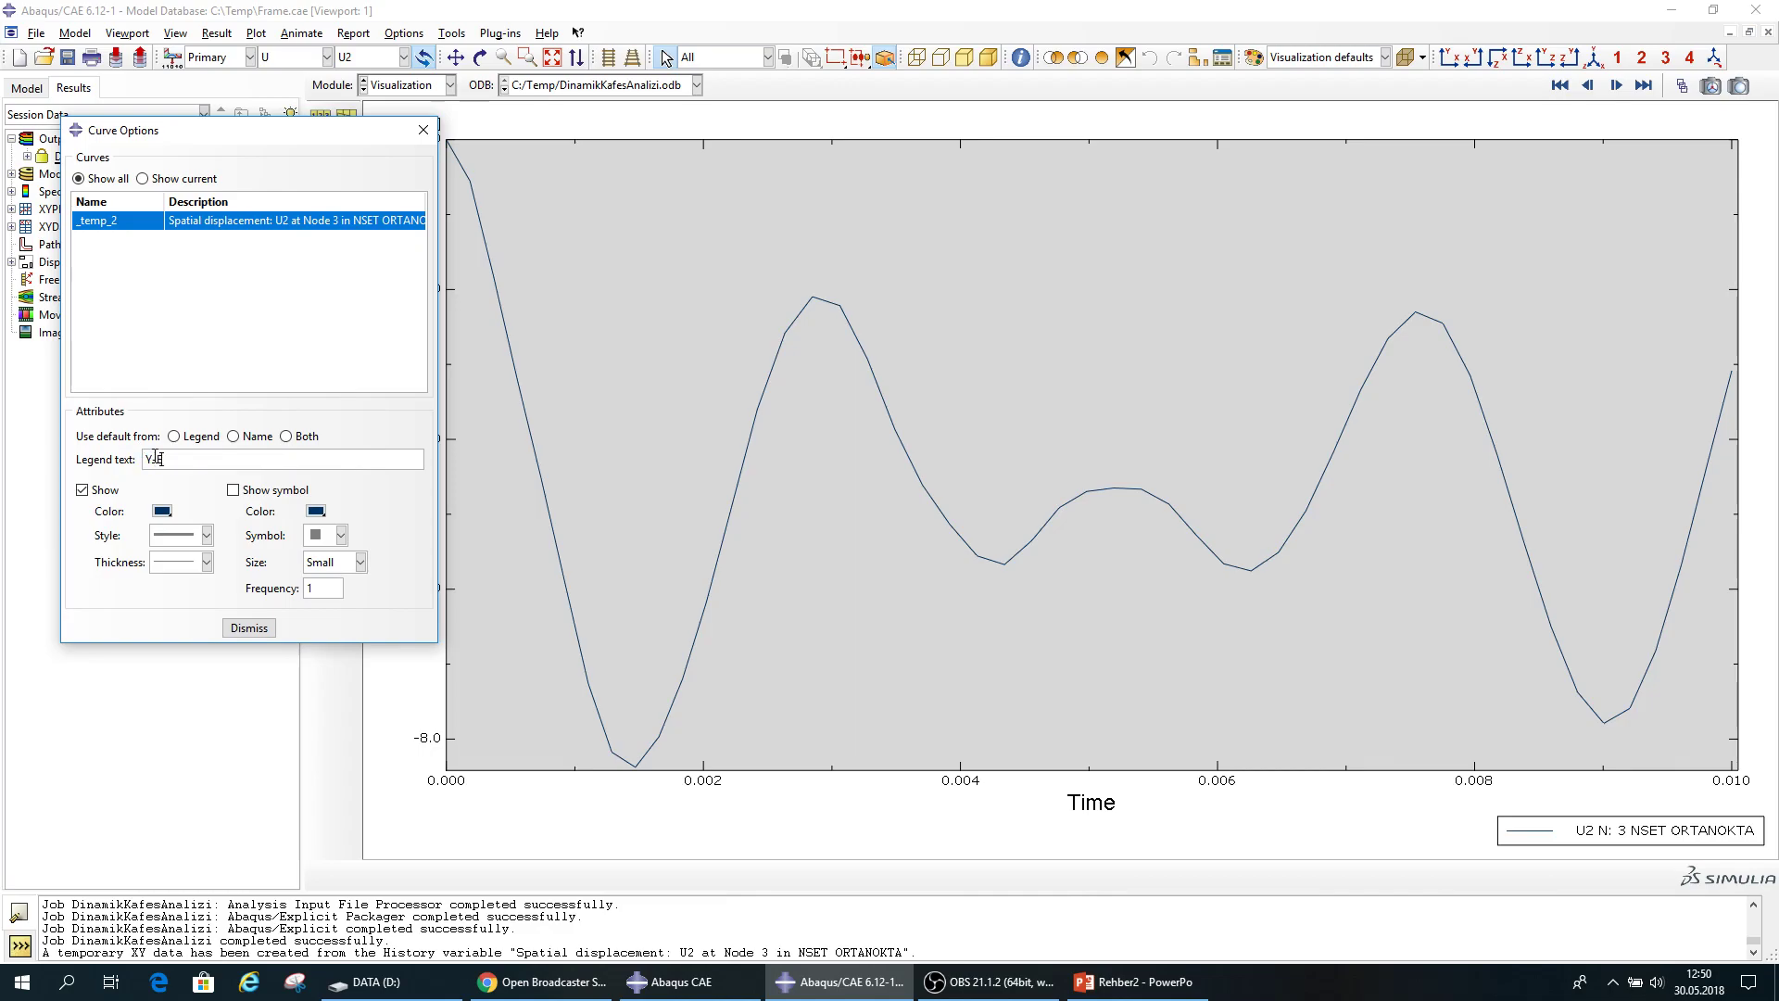
pyautogui.write(' Ekseni Deplasman')
# Give the displacement curve a thicker line and a dash-dot style, and close the curve options.
pyautogui.click(195, 562)
pyautogui.click(176, 647)
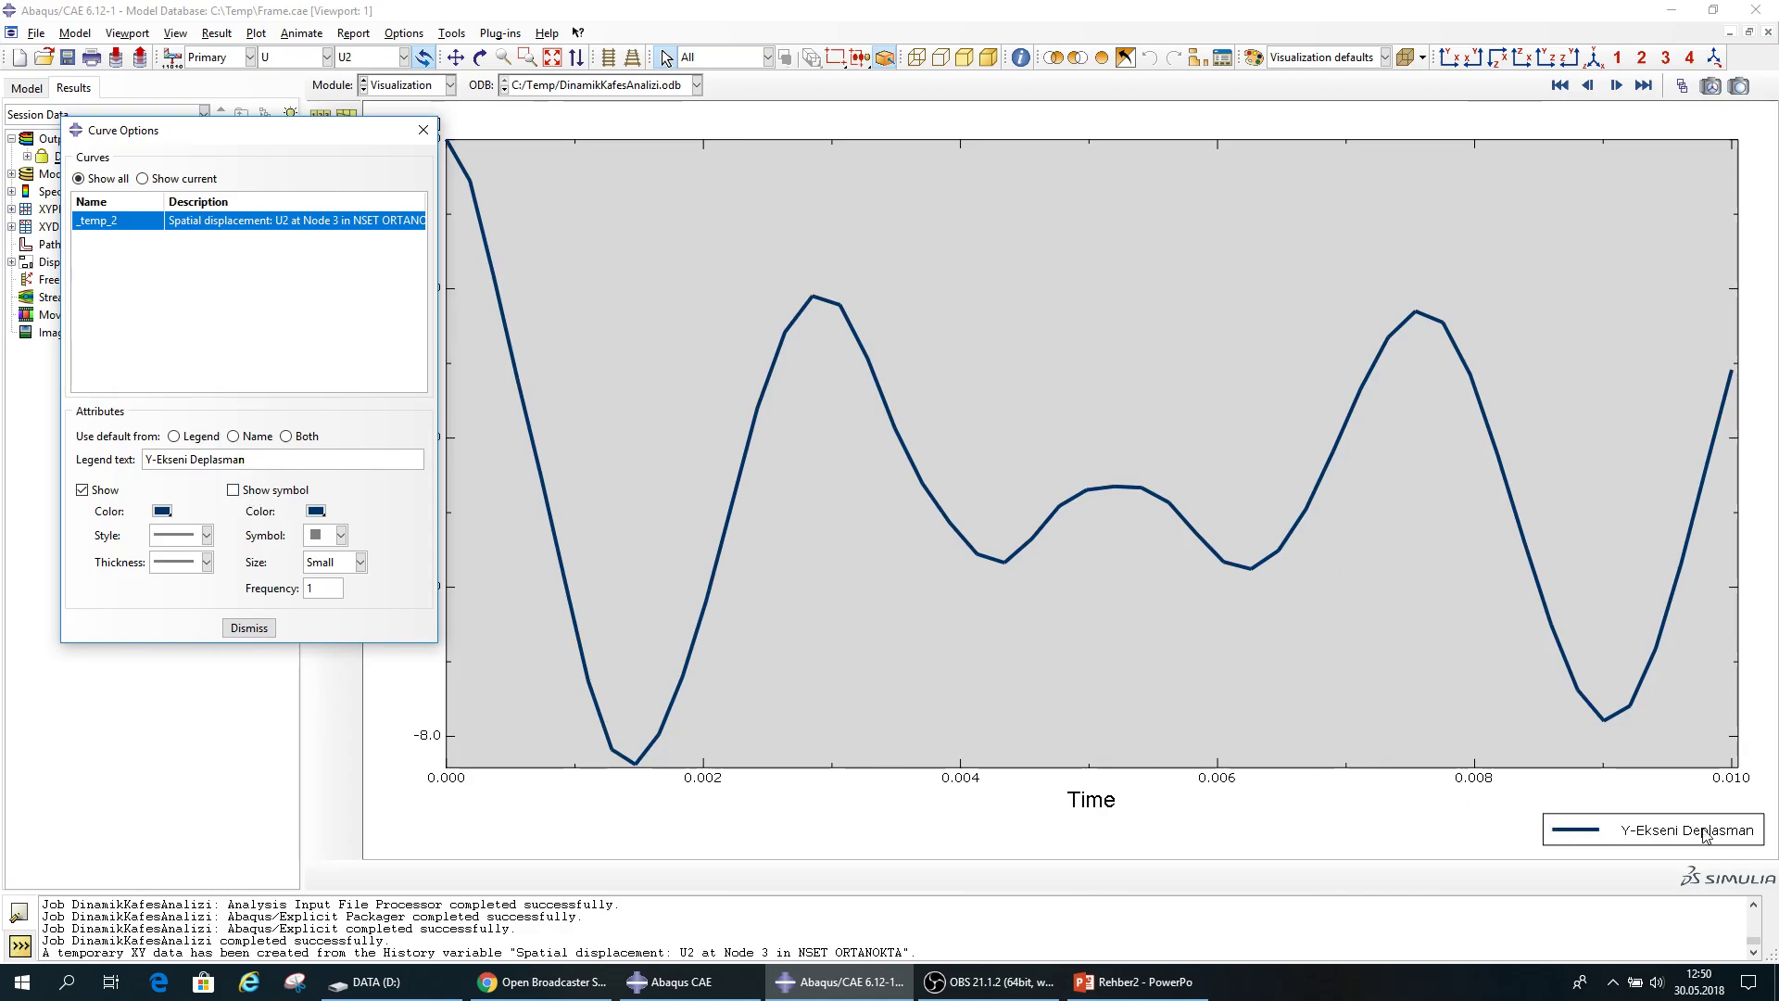
pyautogui.click(178, 534)
pyautogui.click(176, 613)
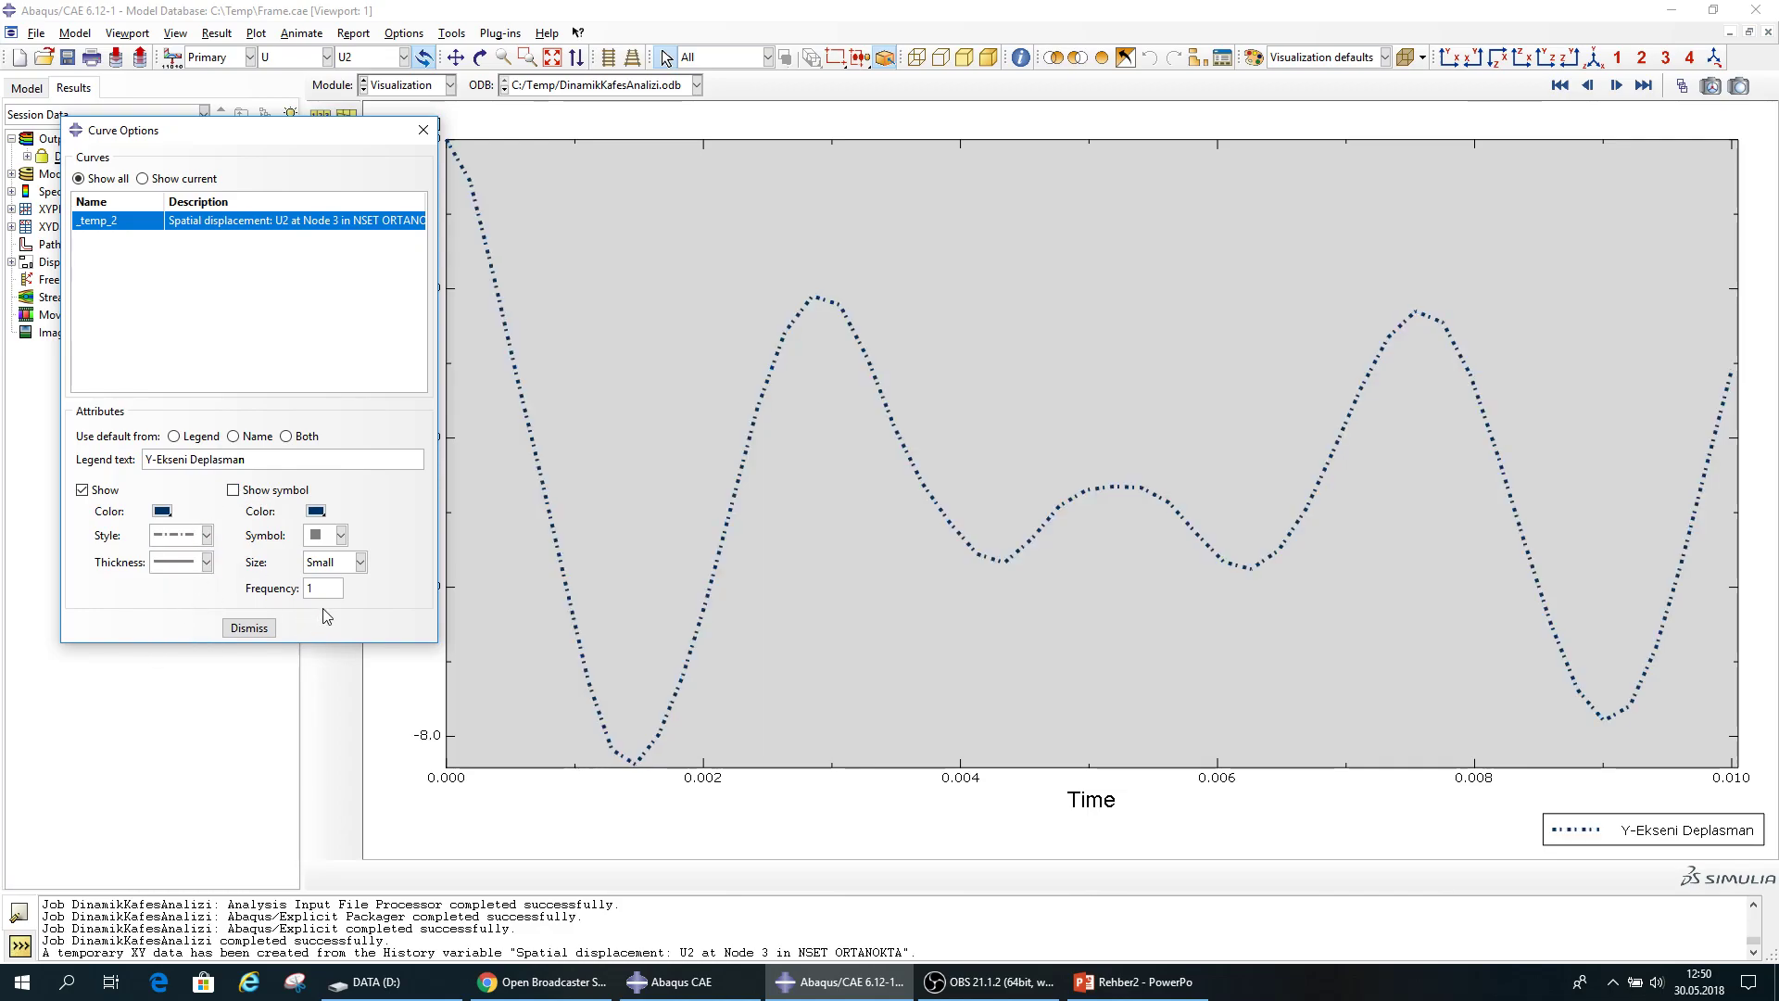
pyautogui.click(248, 628)
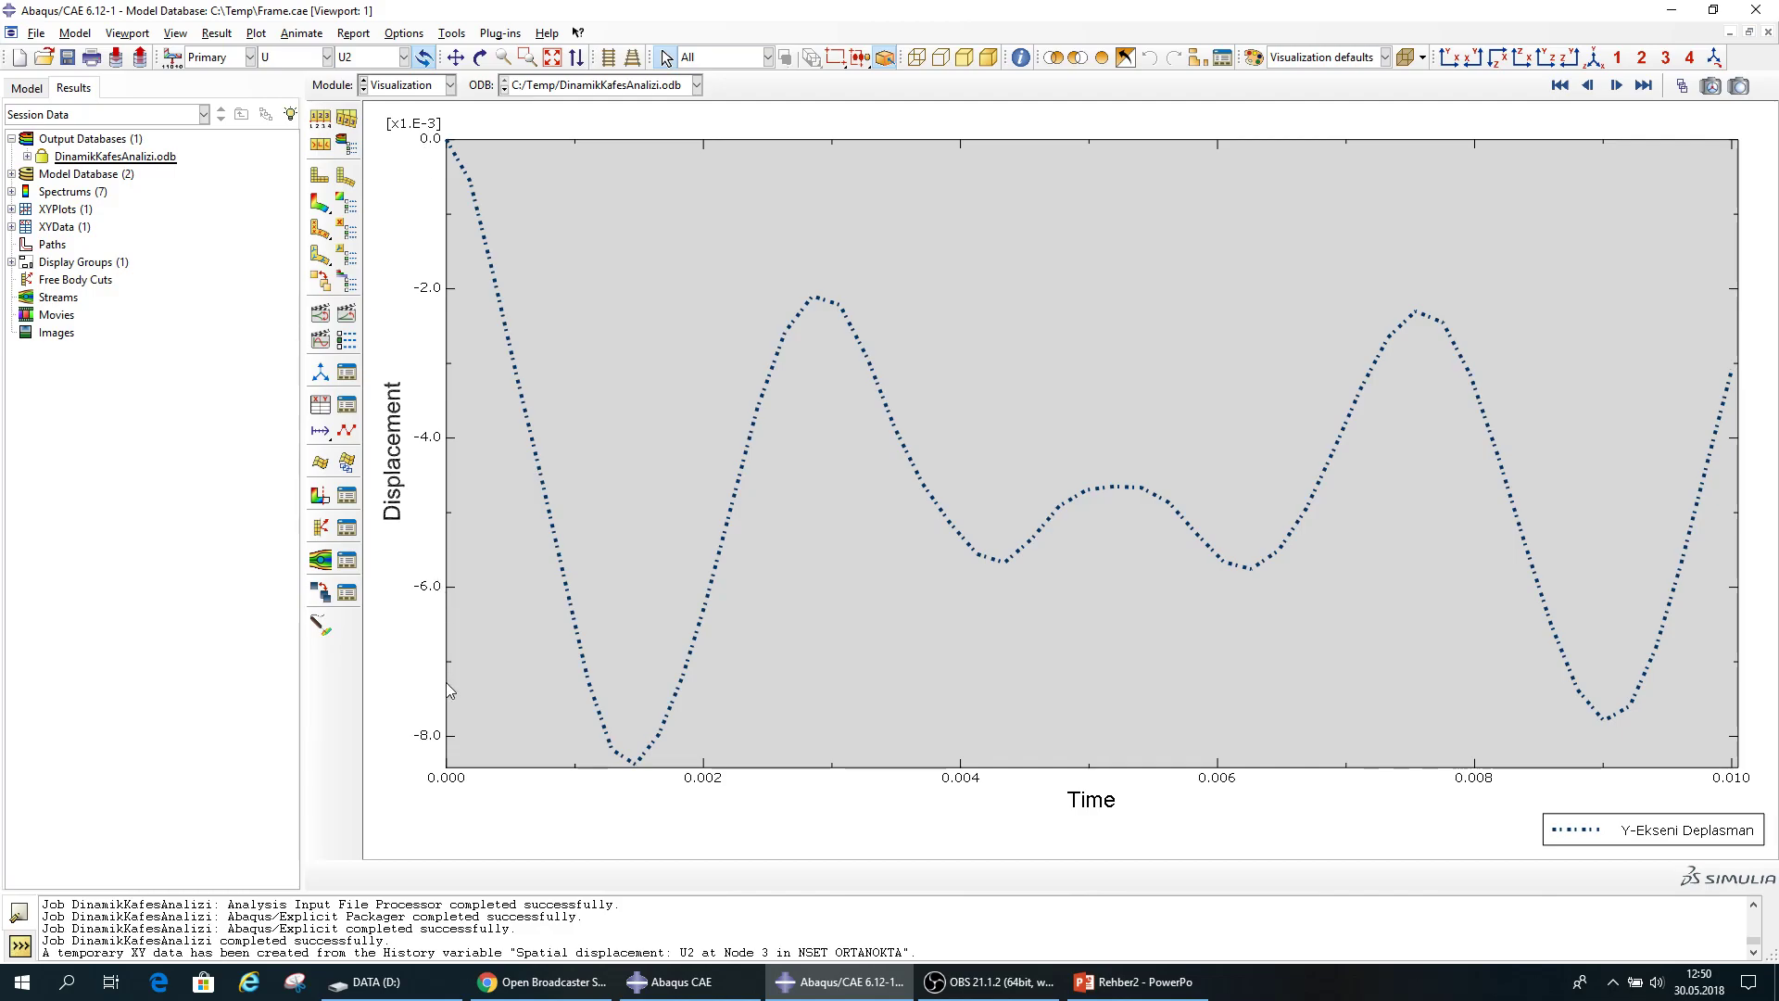
# Set the title of the plot's Y axis to "Displacement (m)" and close the axis options.
pyautogui.doubleClick(437, 445)
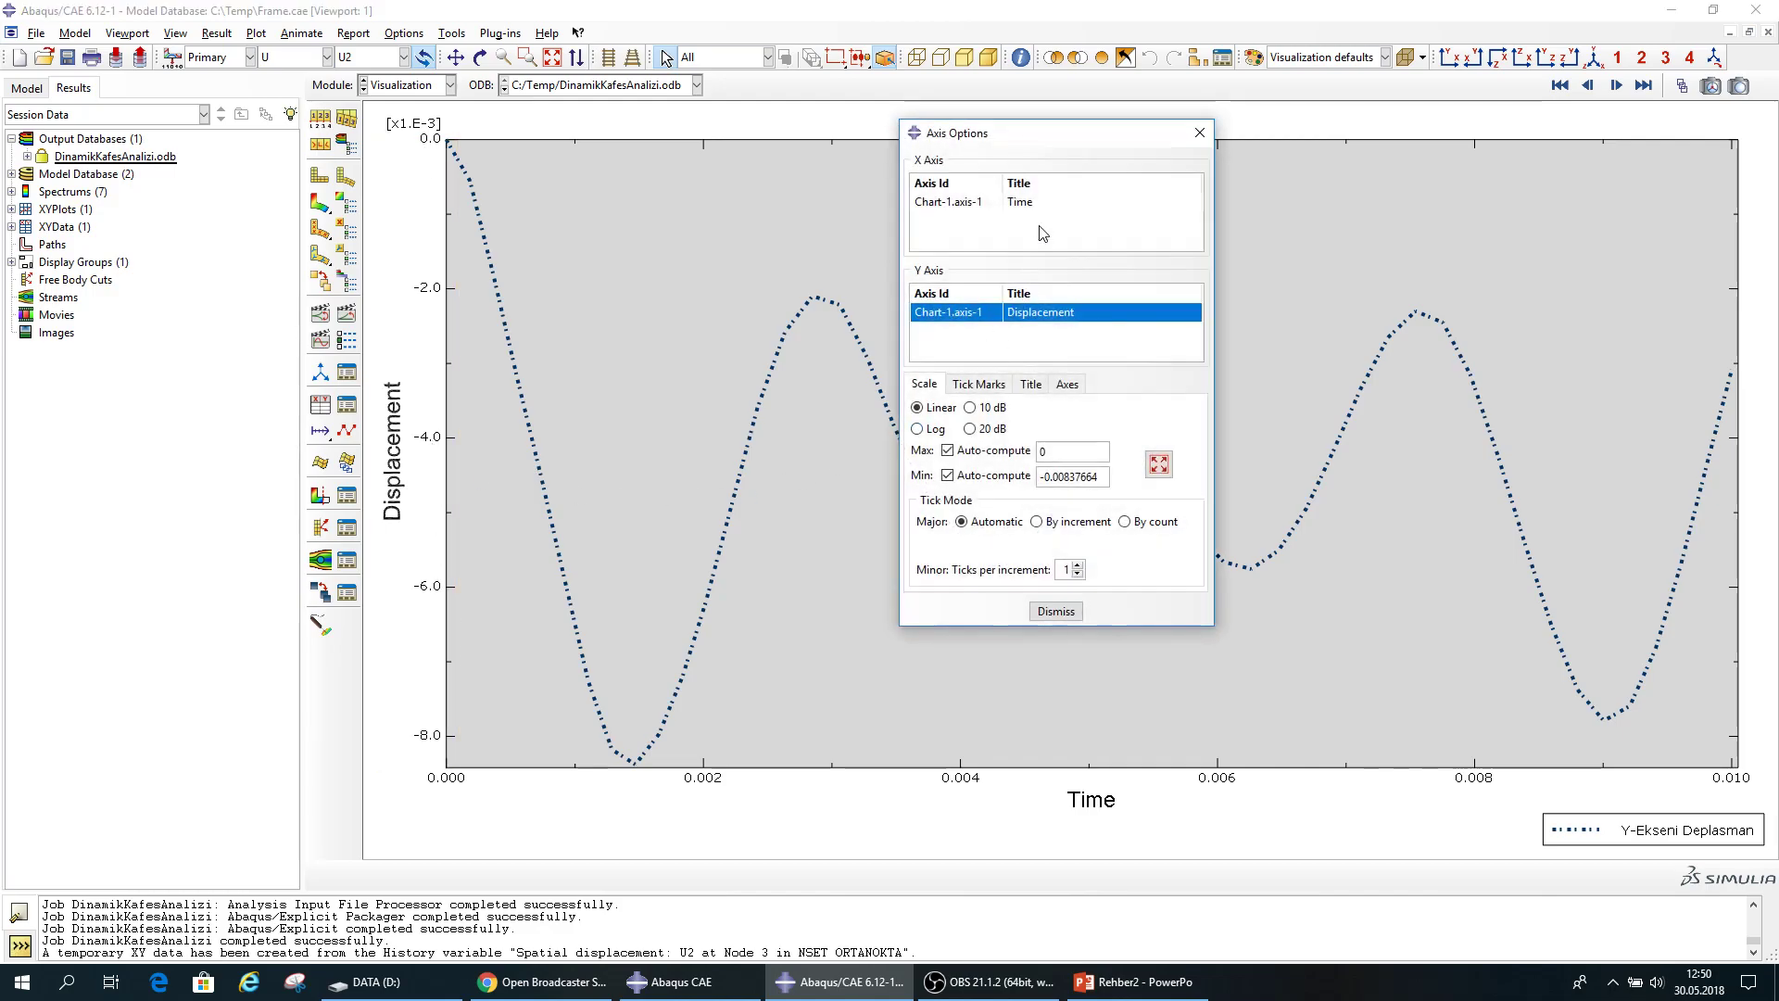
pyautogui.moveTo(1033, 140); pyautogui.dragTo(977, 137)
pyautogui.click(923, 382)
pyautogui.click(974, 384)
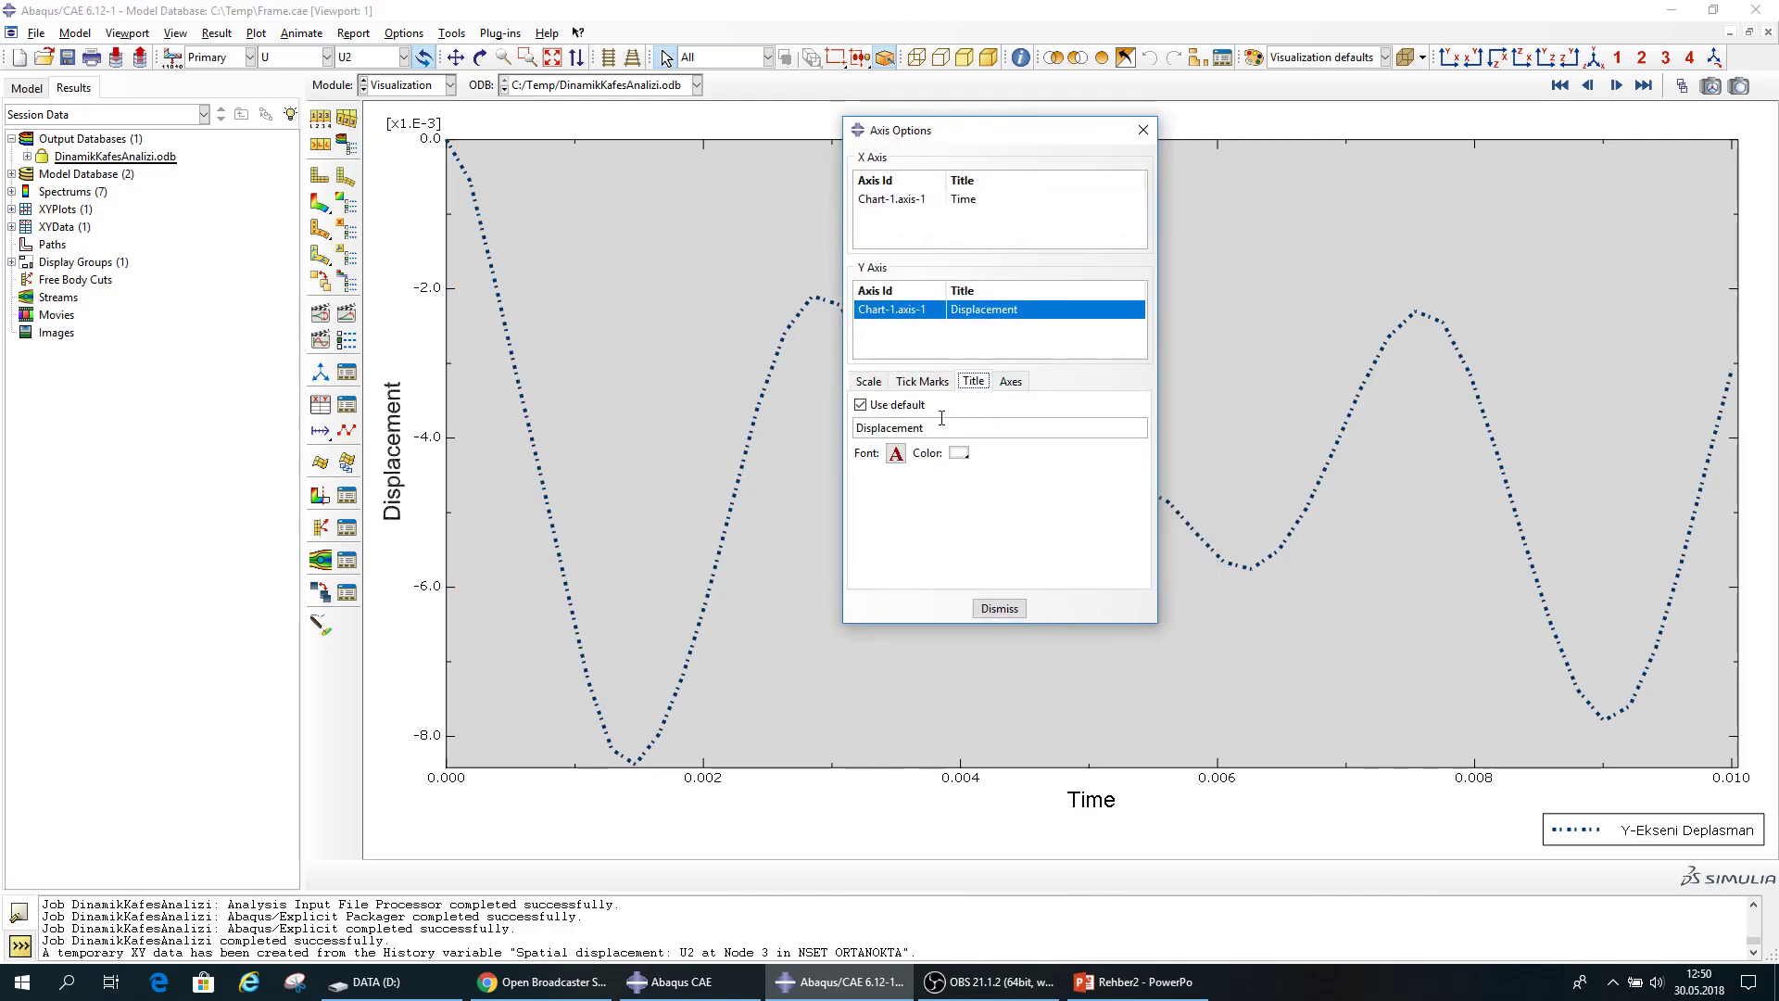
pyautogui.click(952, 426)
pyautogui.write('(m)')
pyautogui.click(999, 609)
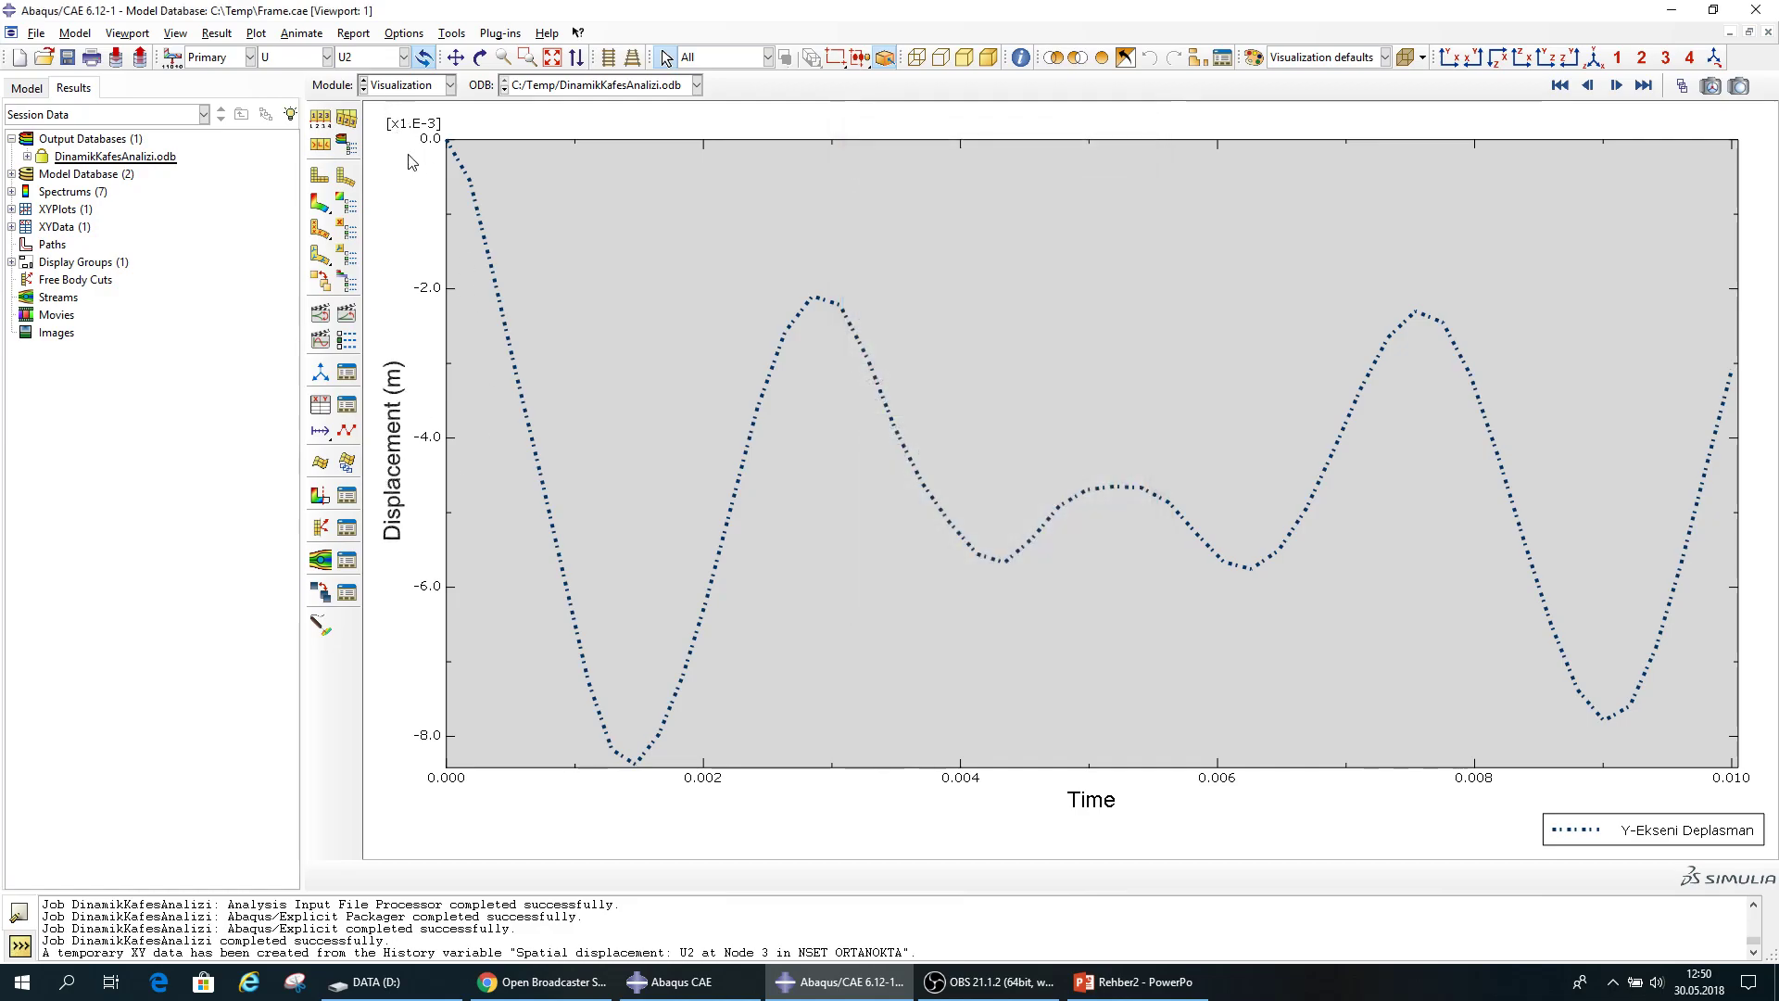